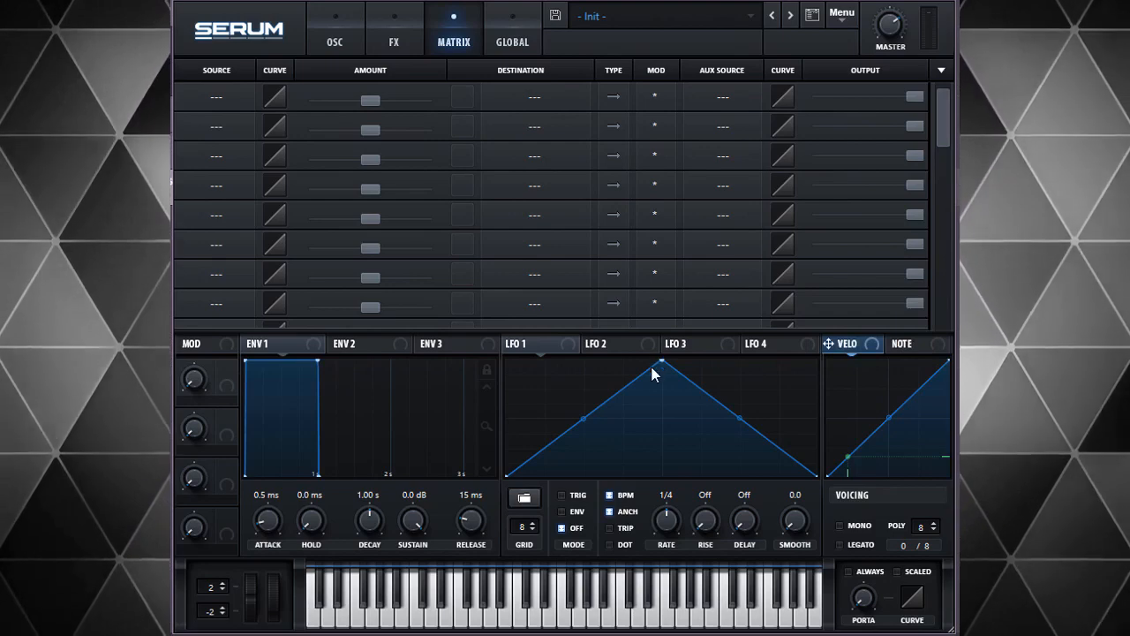
Step: Reshape LFO 1 into a straight rising ramp by moving its peak point to the end of the cycle
left_click_drag(661, 364, 816, 360)
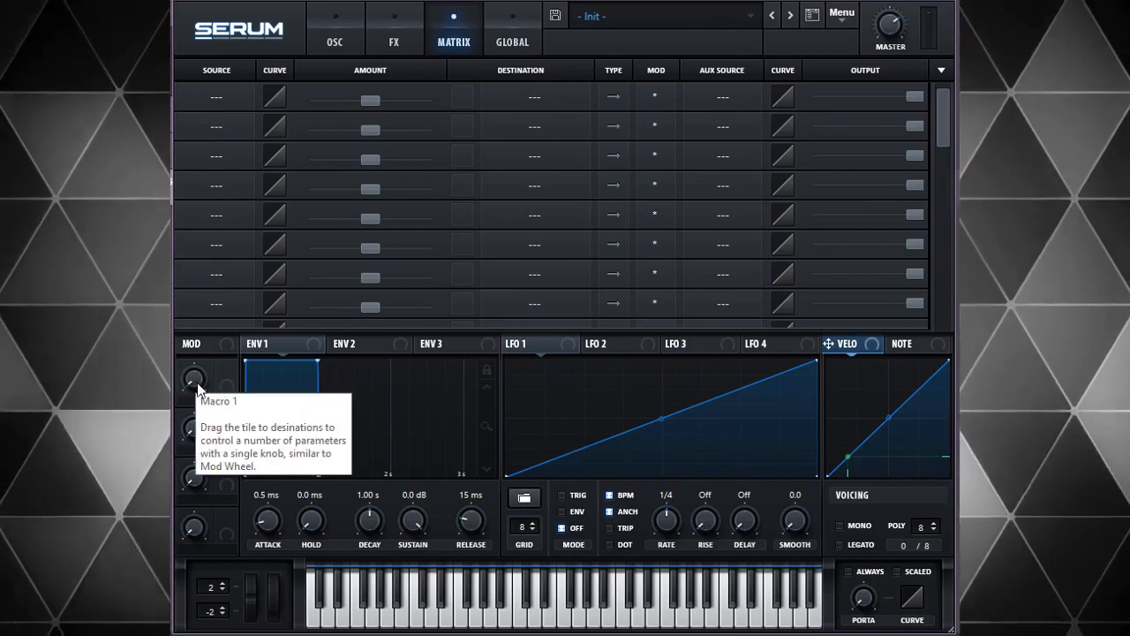
mouse_move(198, 388)
left_mouse_down()
mouse_move(201, 201)
mouse_move(210, 398)
mouse_move(194, 393)
left_mouse_up()
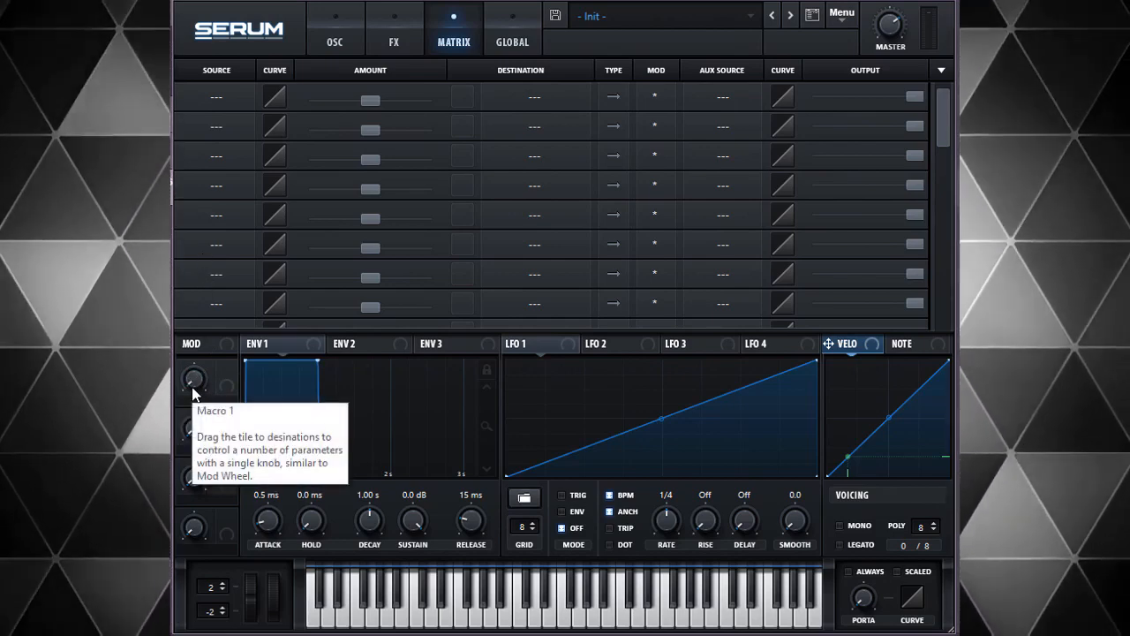
left_click_drag(194, 394, 219, 546)
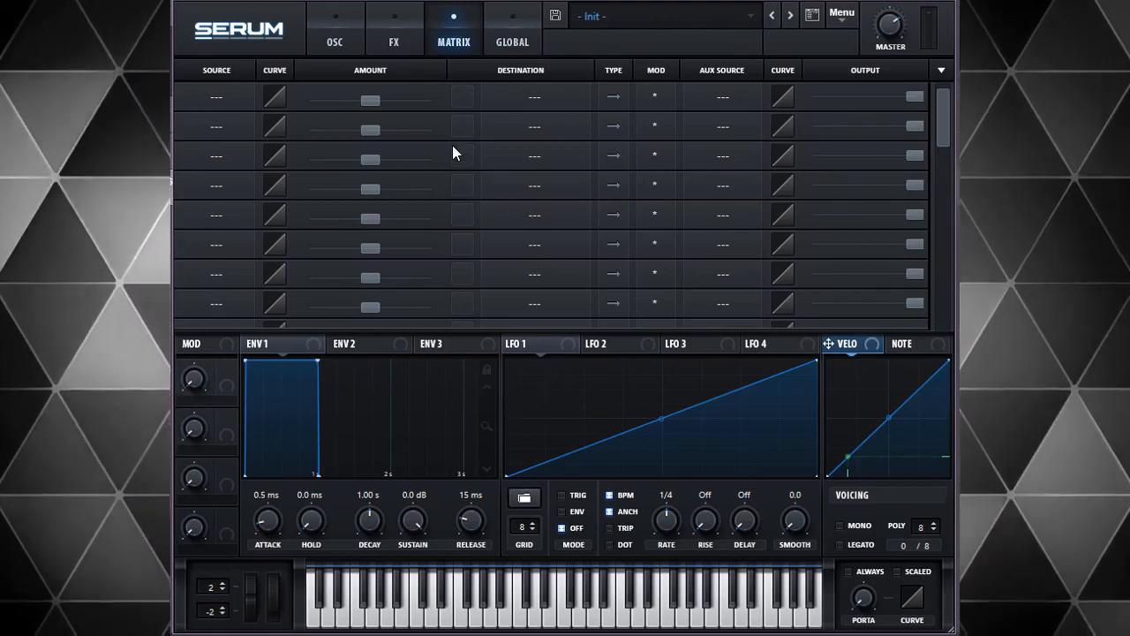
Step: Replace Osc A with the AC hum1 noise oscillator as sound source and route only the noise through the enabled MG Low 12 filter
left_click(344, 44)
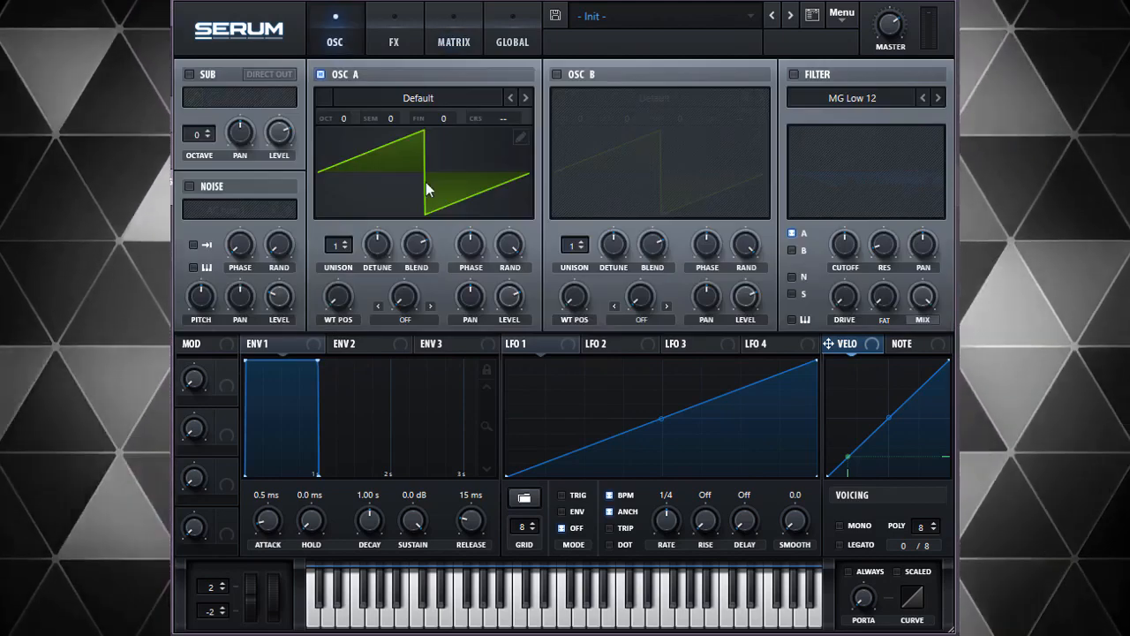
left_click(190, 186)
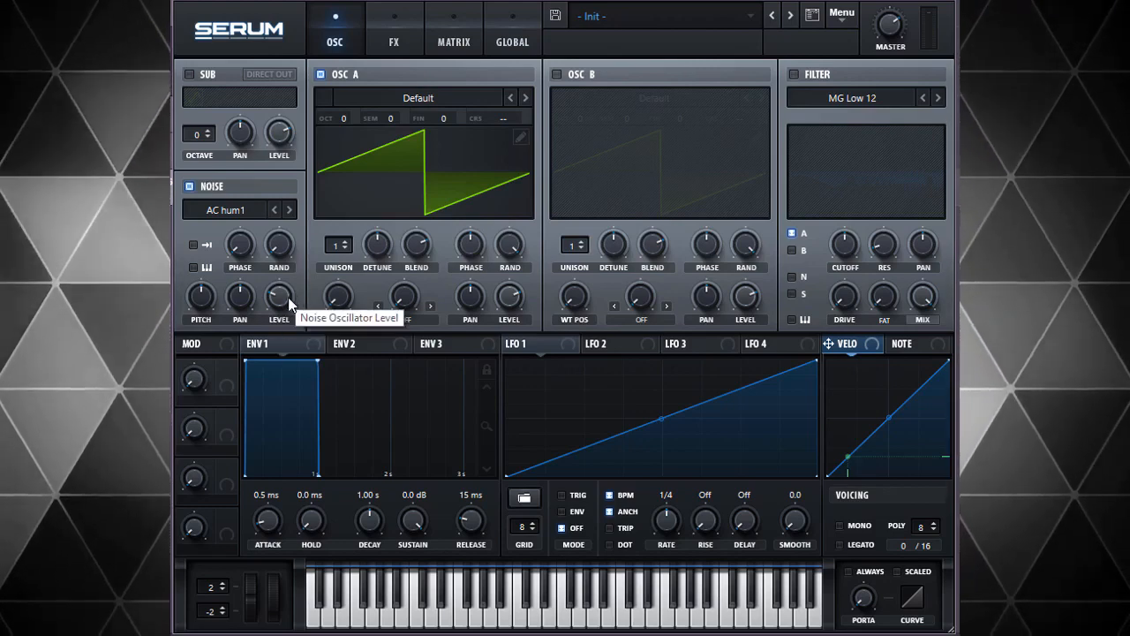
left_click(803, 76)
left_click(350, 78)
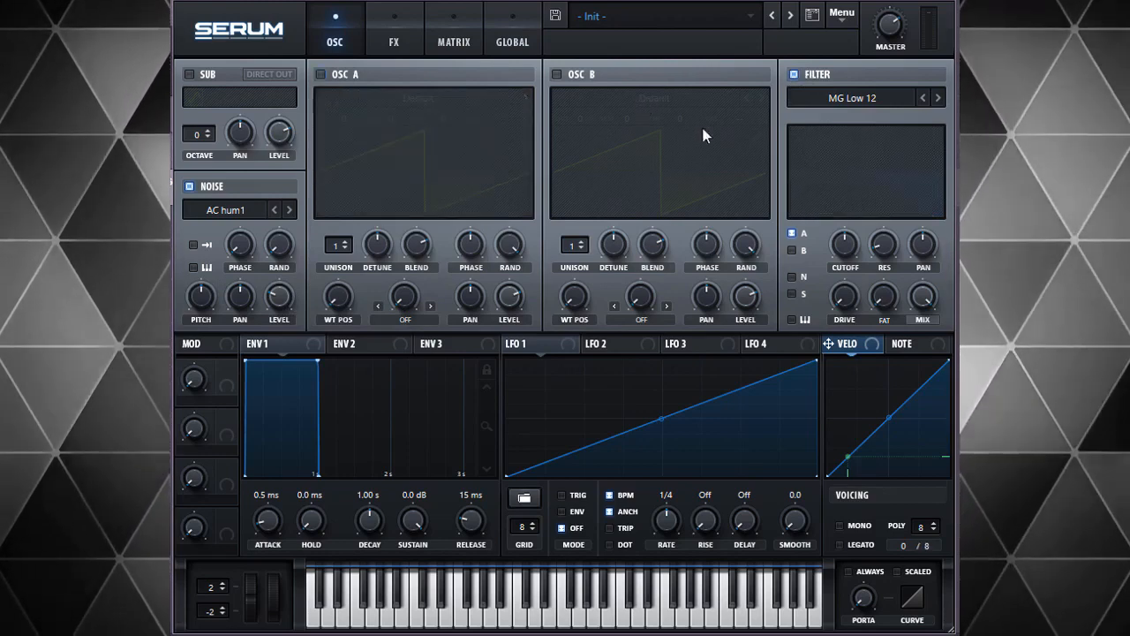
left_click(794, 233)
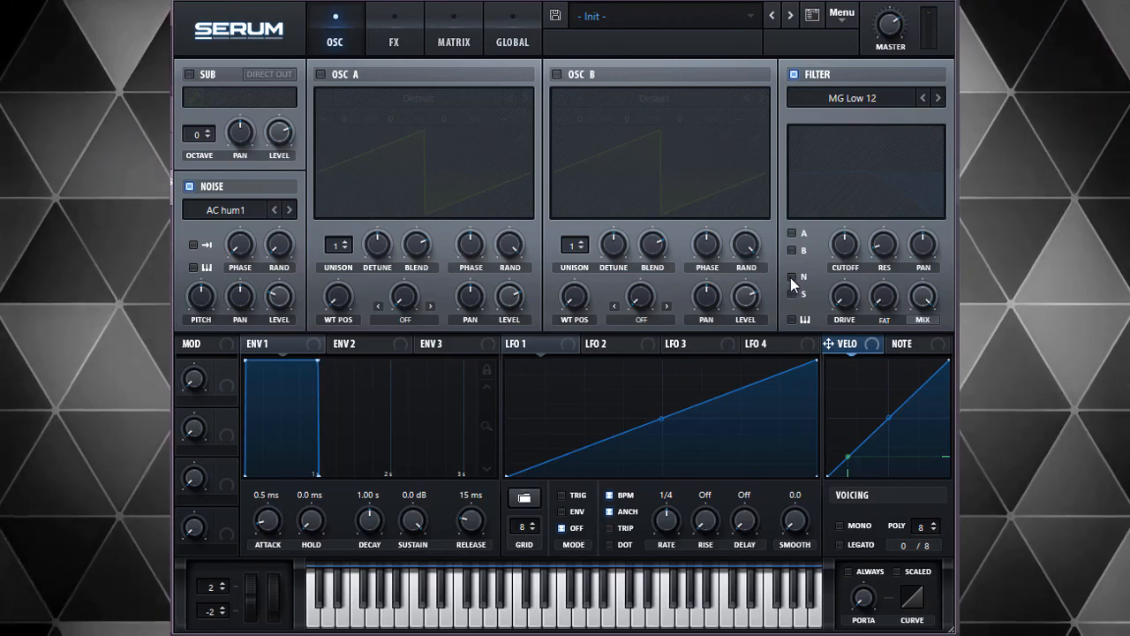
left_click(792, 277)
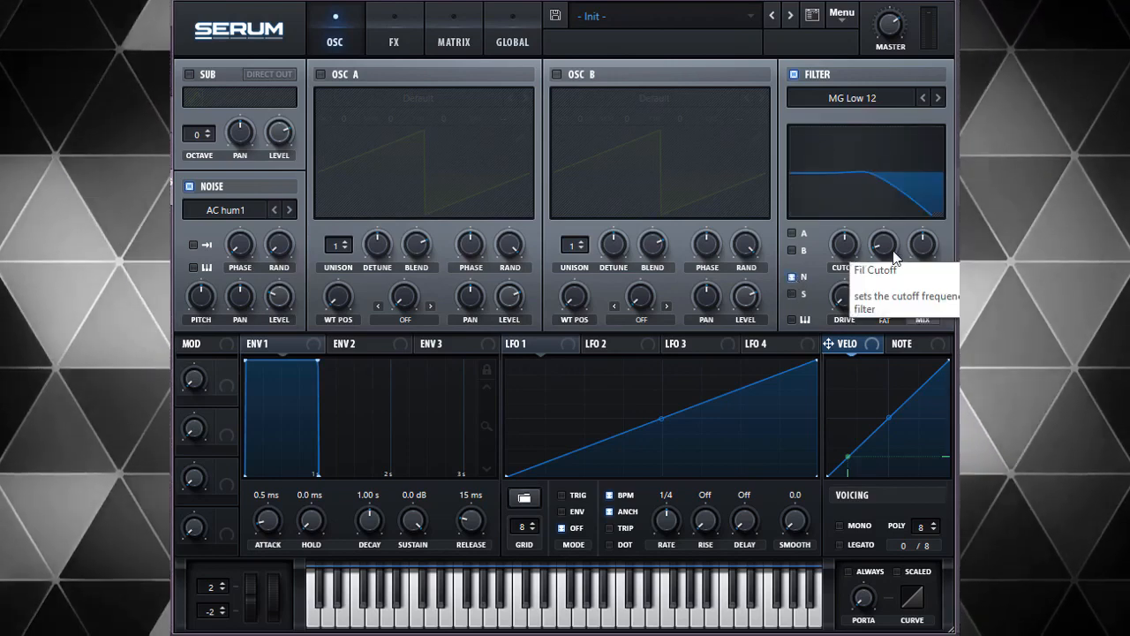
Step: Raise the filter resonance to about 29% and sweep the cutoff up and down to hear its effect on the noise
left_click_drag(884, 250, 833, 282)
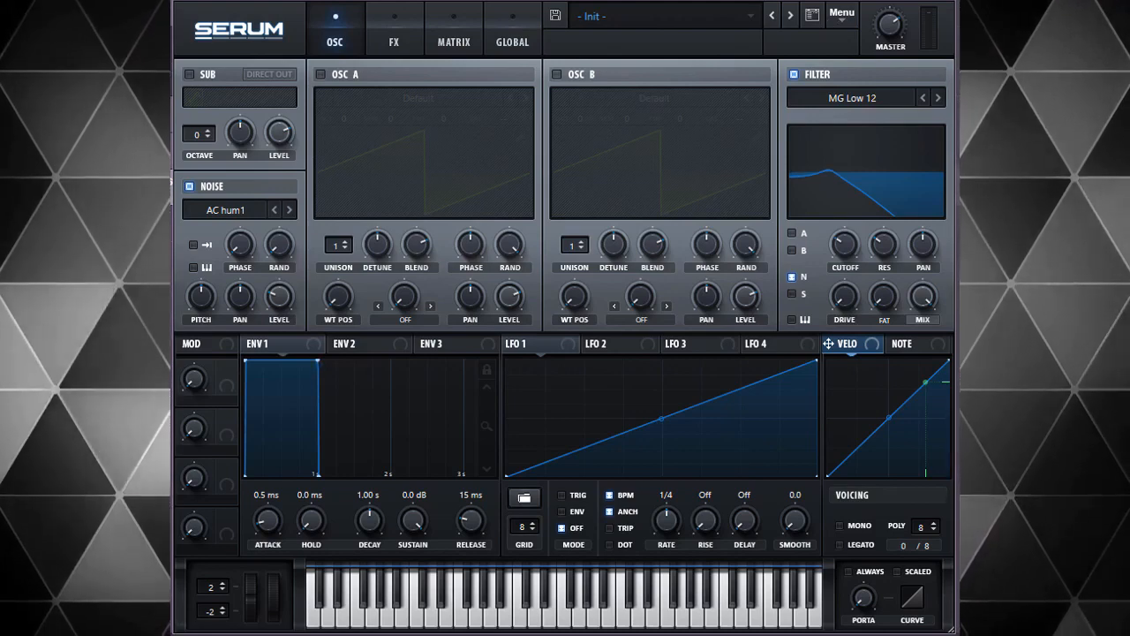
left_click_drag(845, 254, 838, 86)
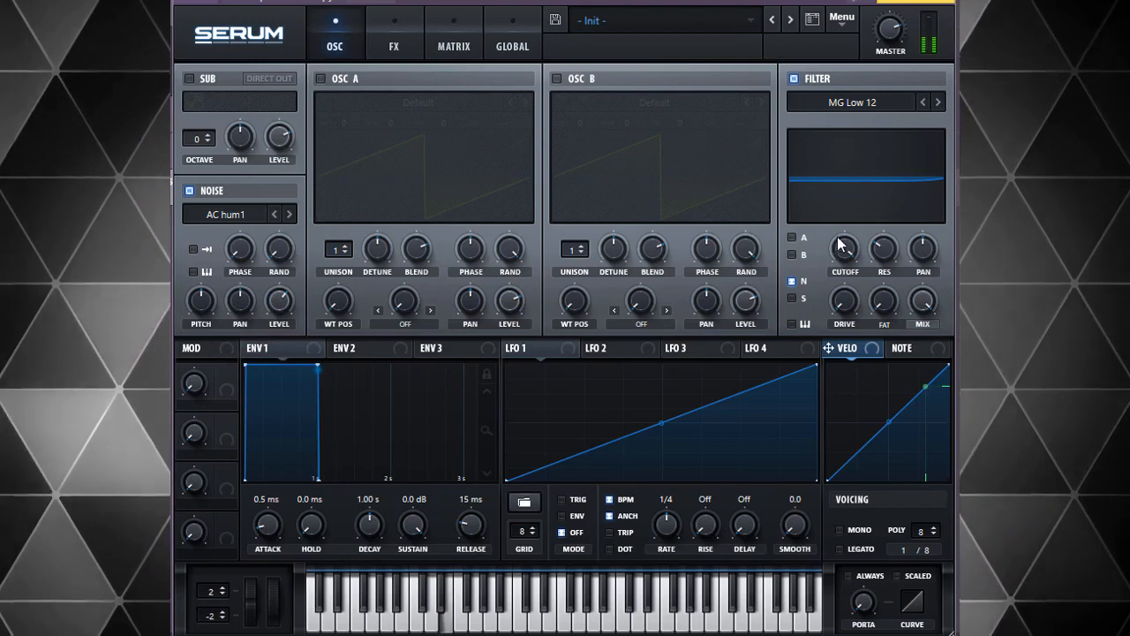
left_click_drag(839, 238, 850, 348)
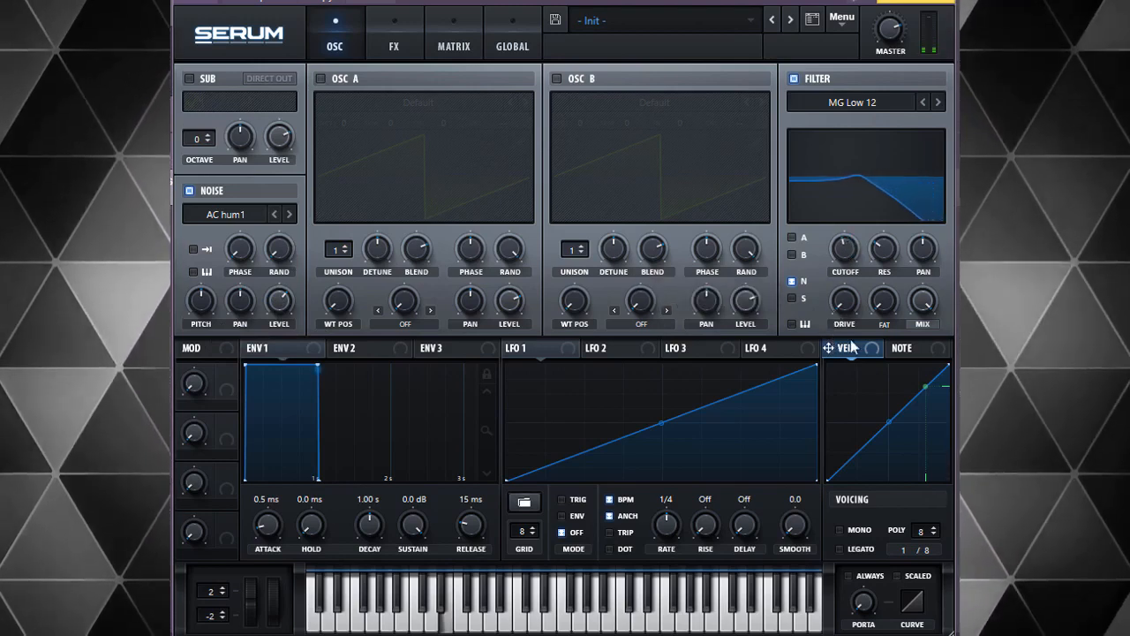
left_click_drag(889, 253, 849, 181)
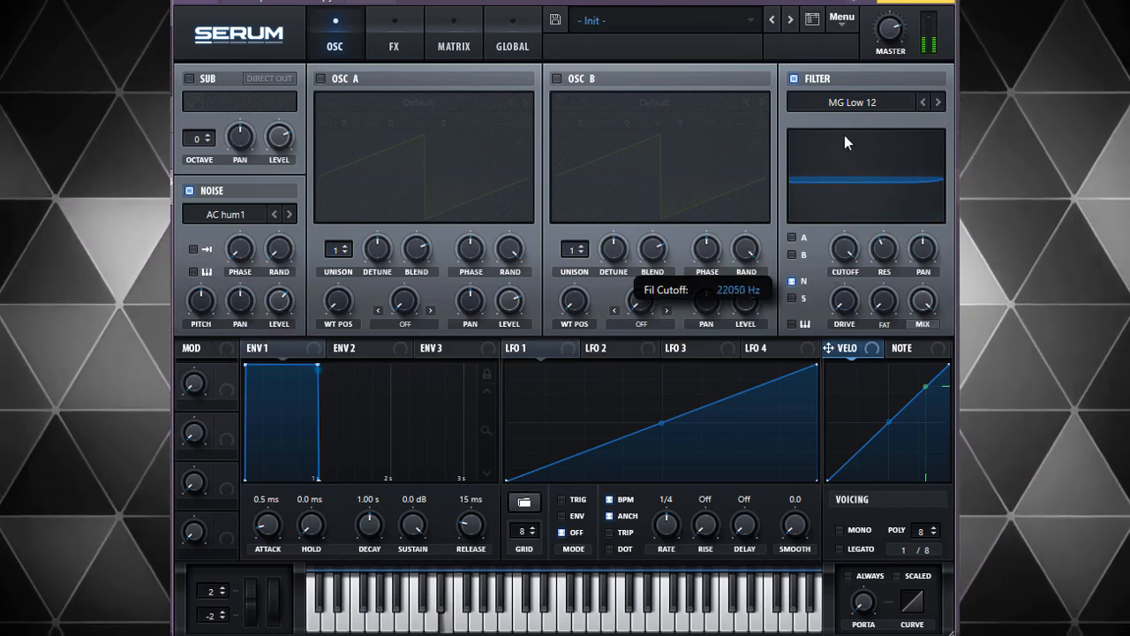
left_click_drag(844, 194, 859, 181)
left_click_drag(886, 242, 832, 291)
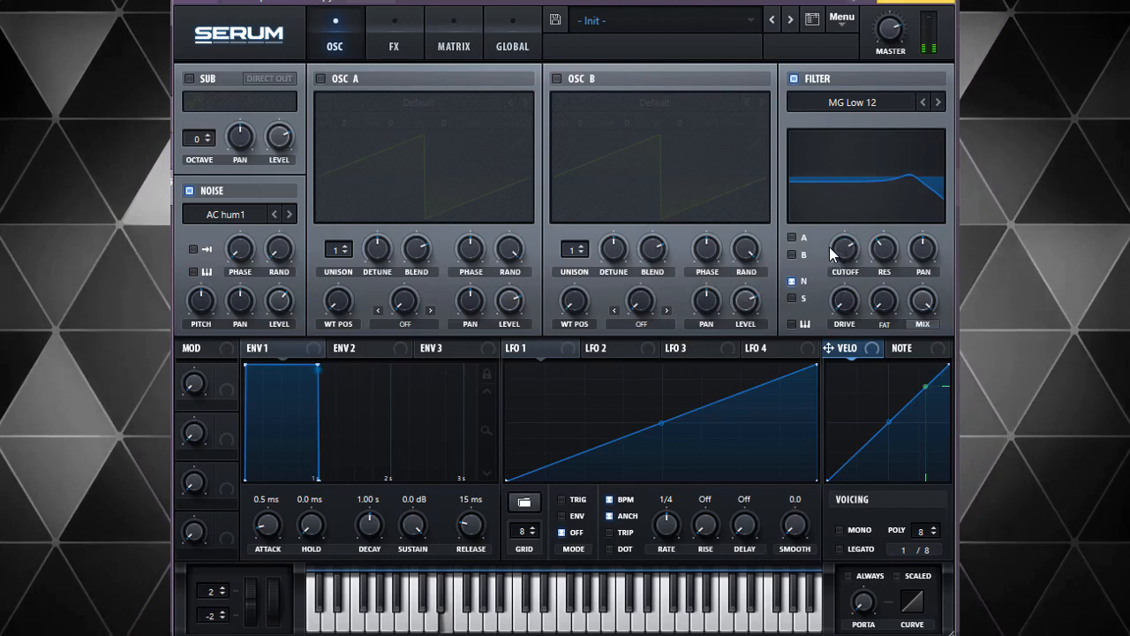
Step: Compare the MG Low 18 filter type while sweeping its cutoff, and return to MG Low 12
left_click(938, 103)
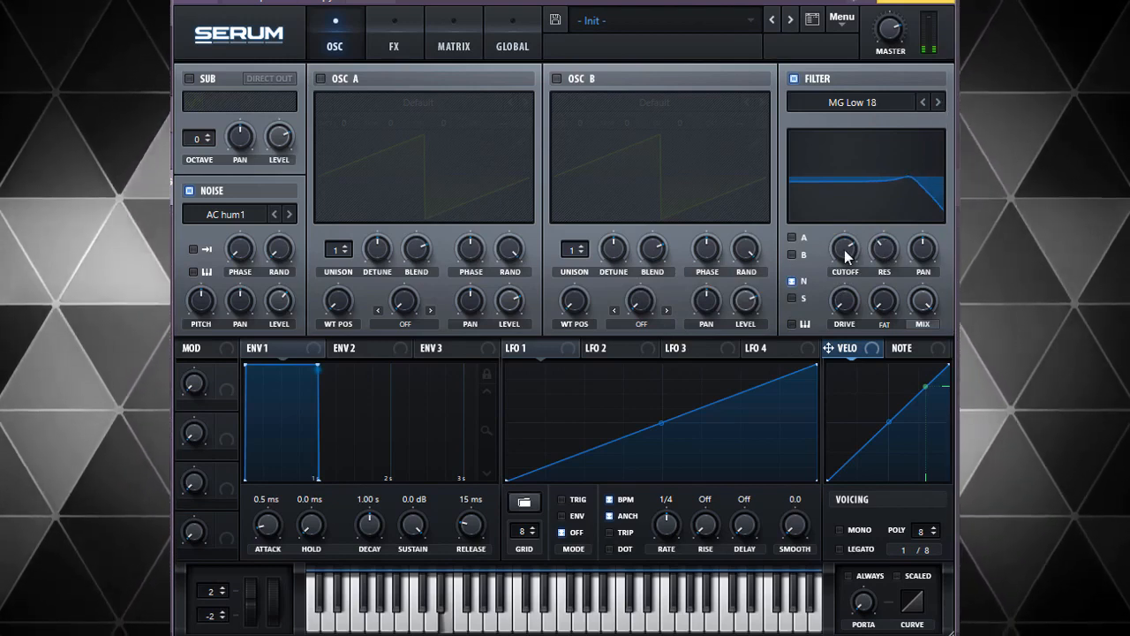
left_click_drag(847, 256, 844, 274)
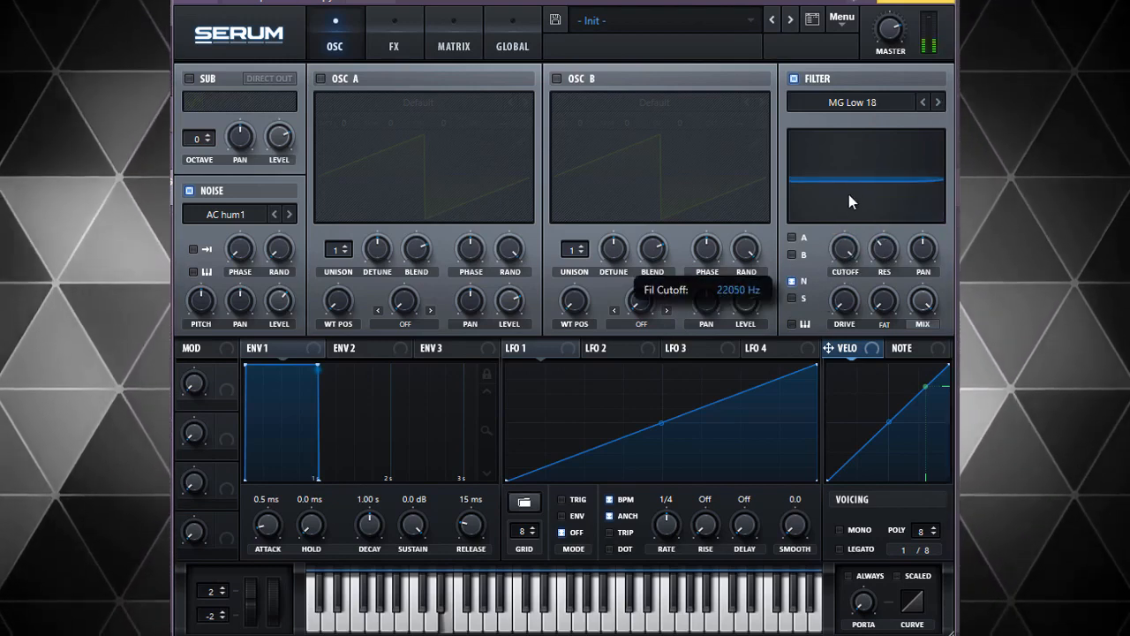
left_click_drag(835, 260, 821, 289)
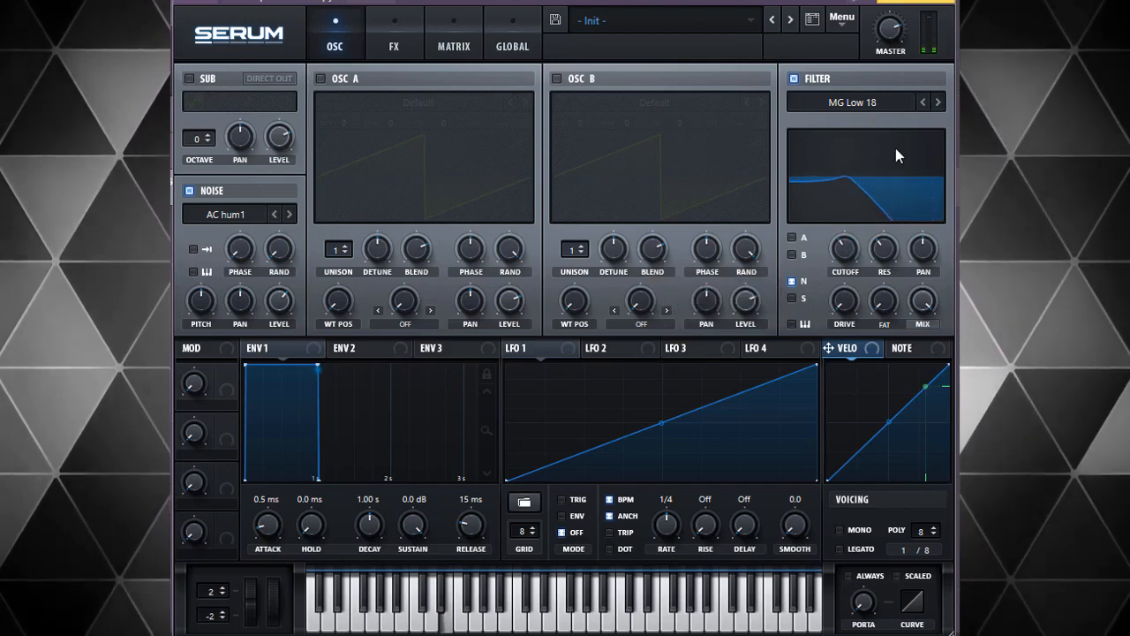
left_click(924, 102)
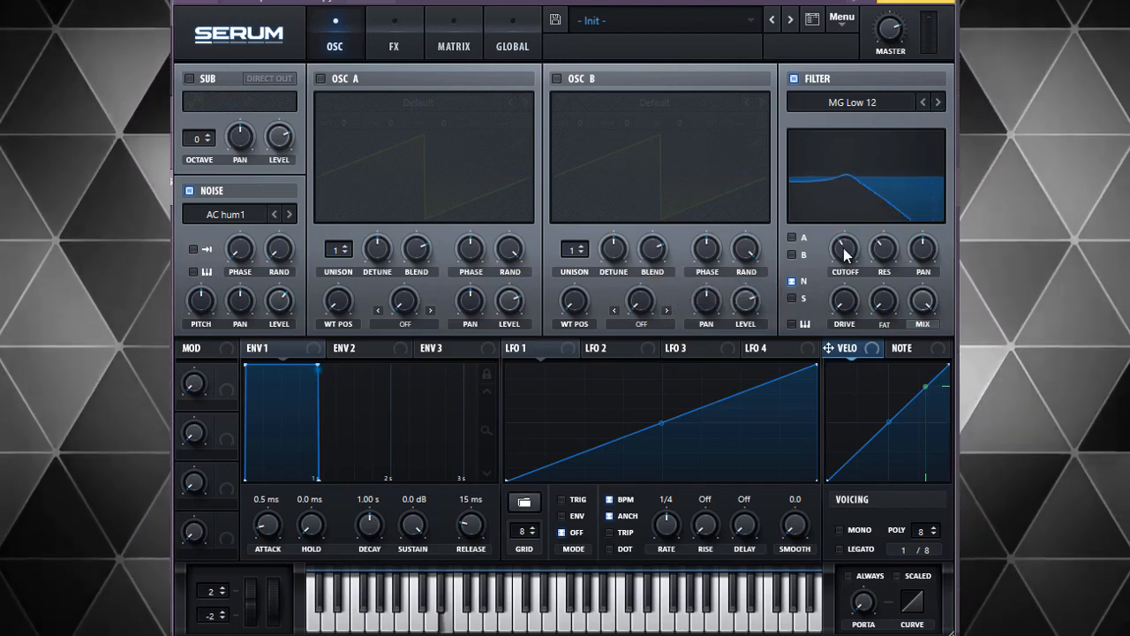
Step: Raise the filter drive slightly and sweep the cutoff across its range, ending at a low cutoff
left_click_drag(843, 248, 854, 180)
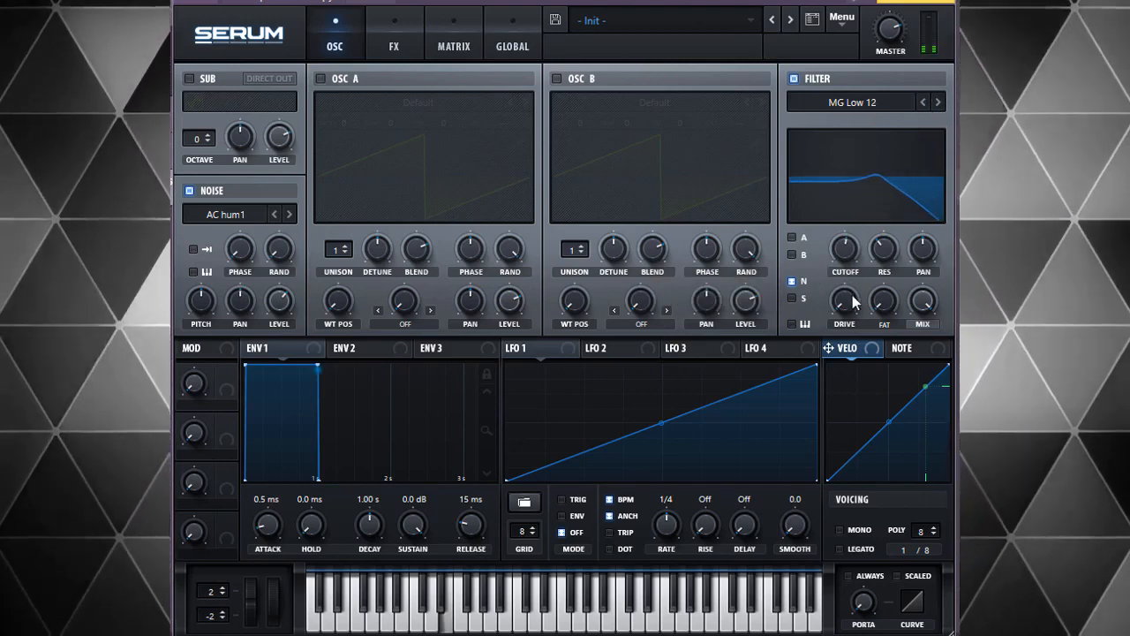
left_click_drag(845, 305, 846, 292)
left_click_drag(846, 250, 848, 215)
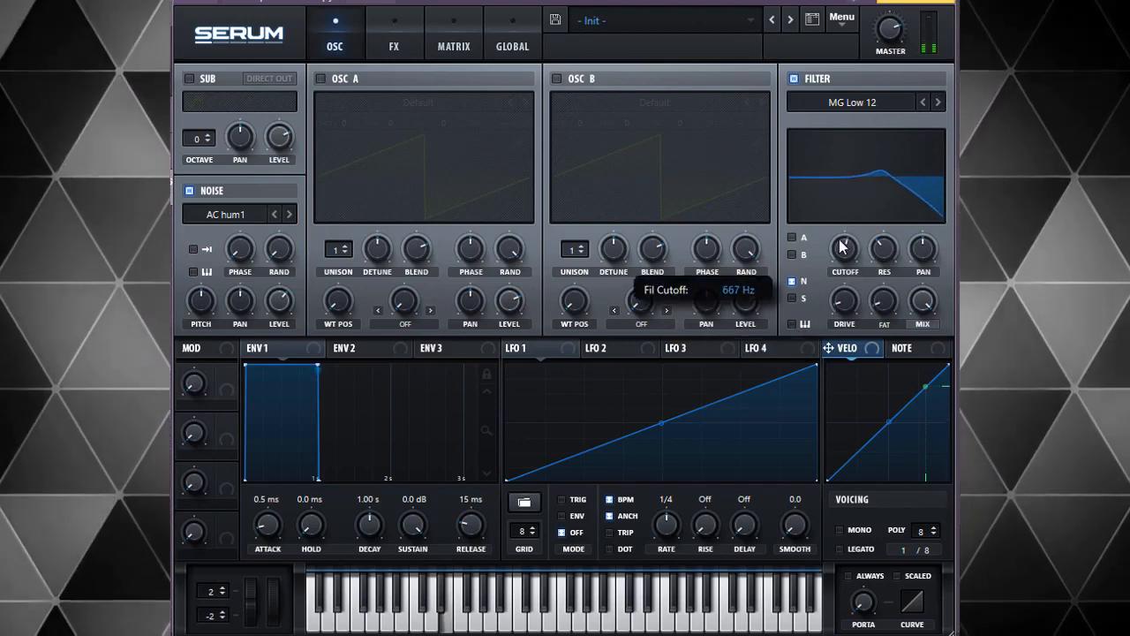
left_click_drag(826, 295, 810, 406)
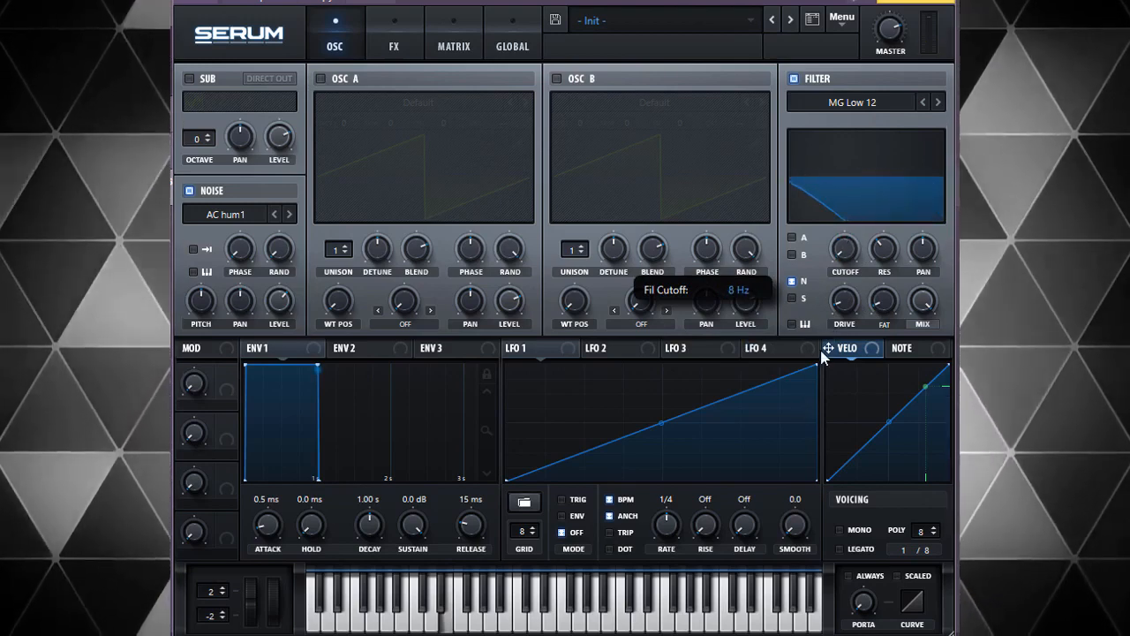
left_click_drag(823, 350, 839, 204)
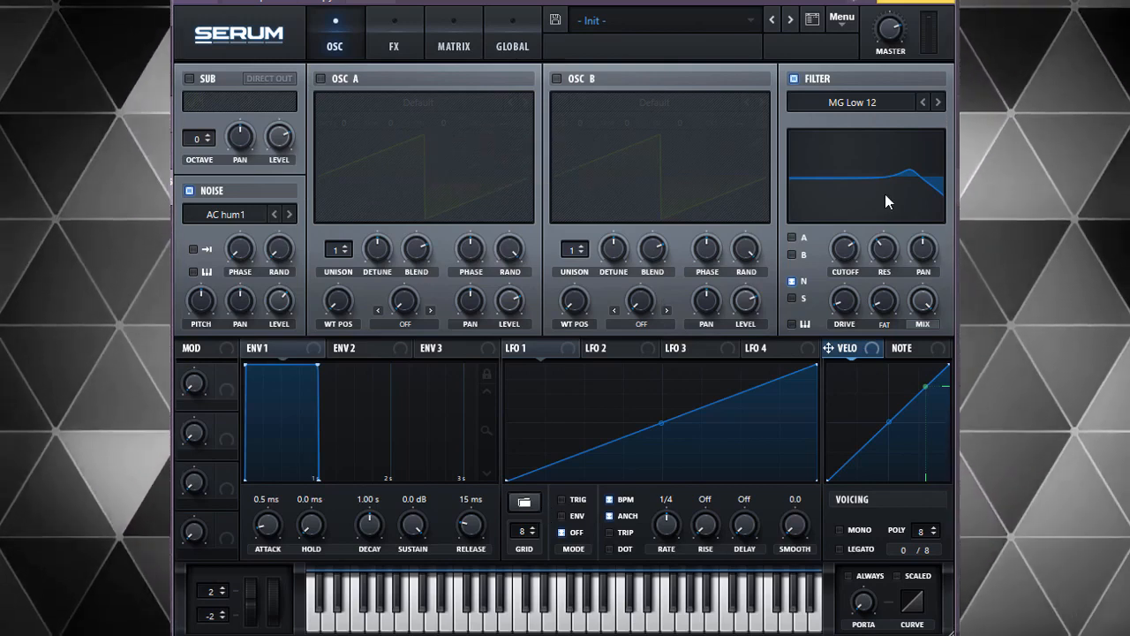
left_click_drag(843, 262, 820, 299)
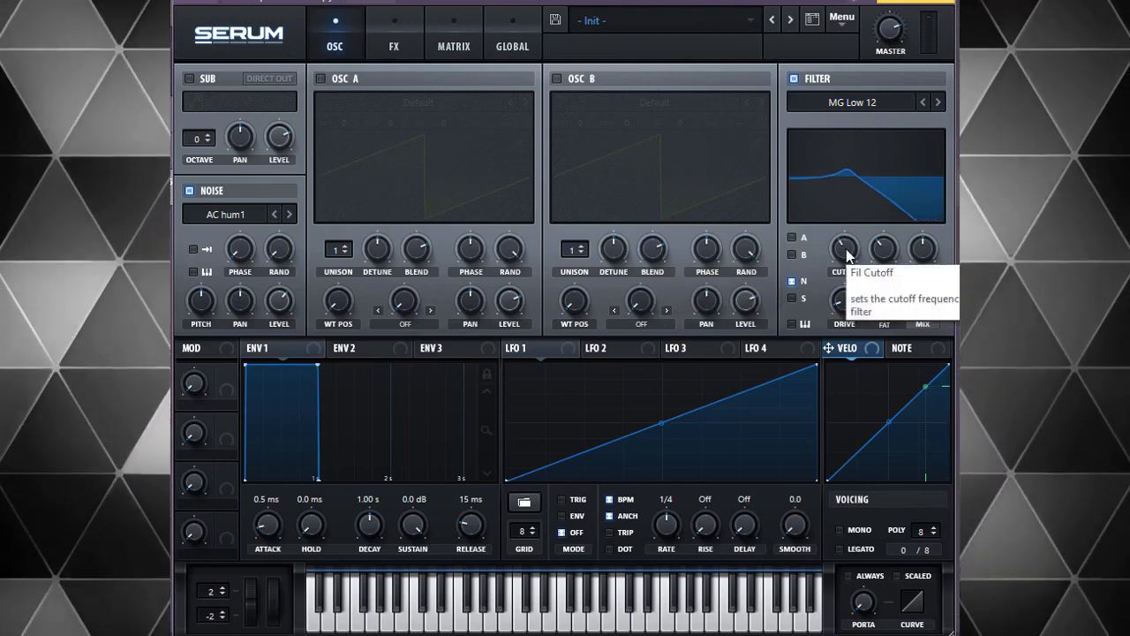
left_click(847, 255)
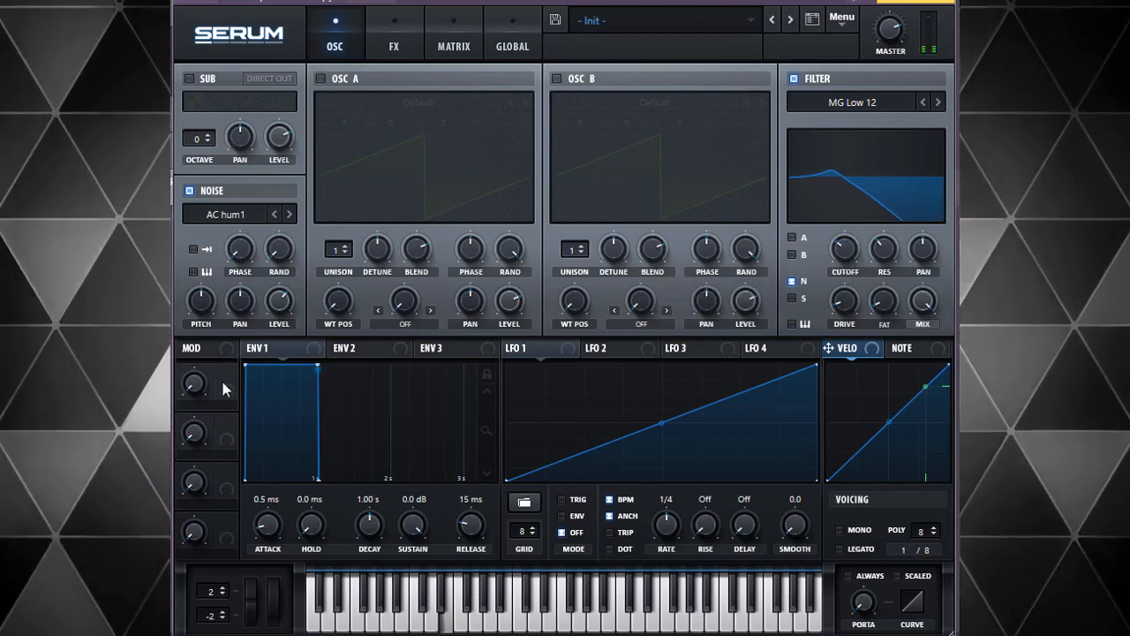
Step: Assign Macro 1 to the filter cutoff and turn Macro 1 fully up to open the filter
left_click_drag(226, 373, 594, 300)
left_click_drag(732, 270, 845, 254)
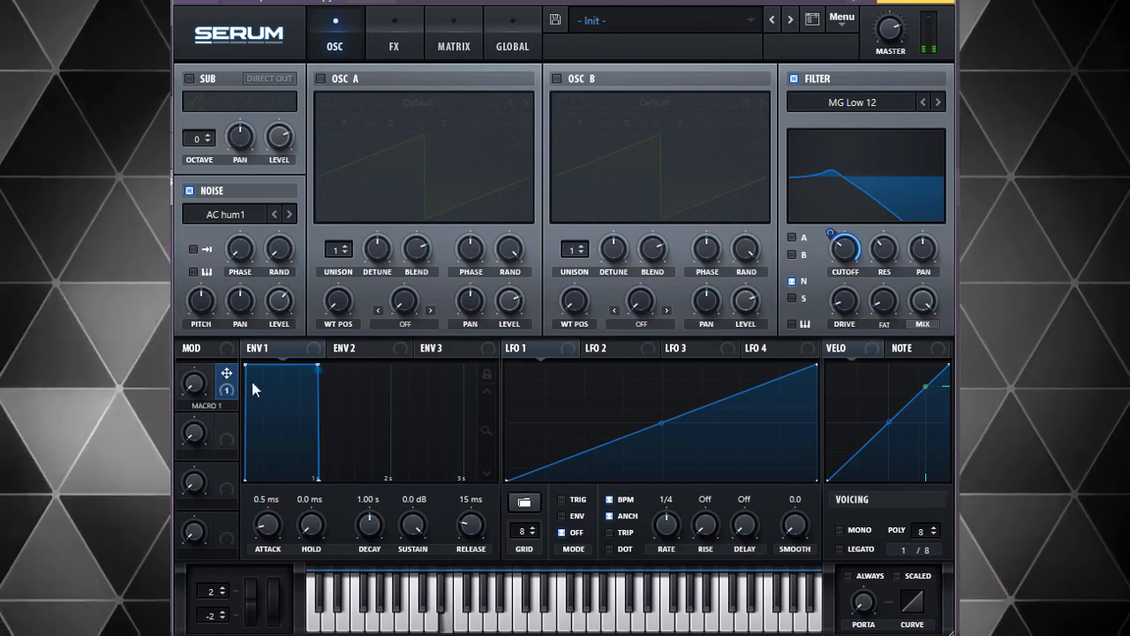
left_click_drag(193, 383, 195, 181)
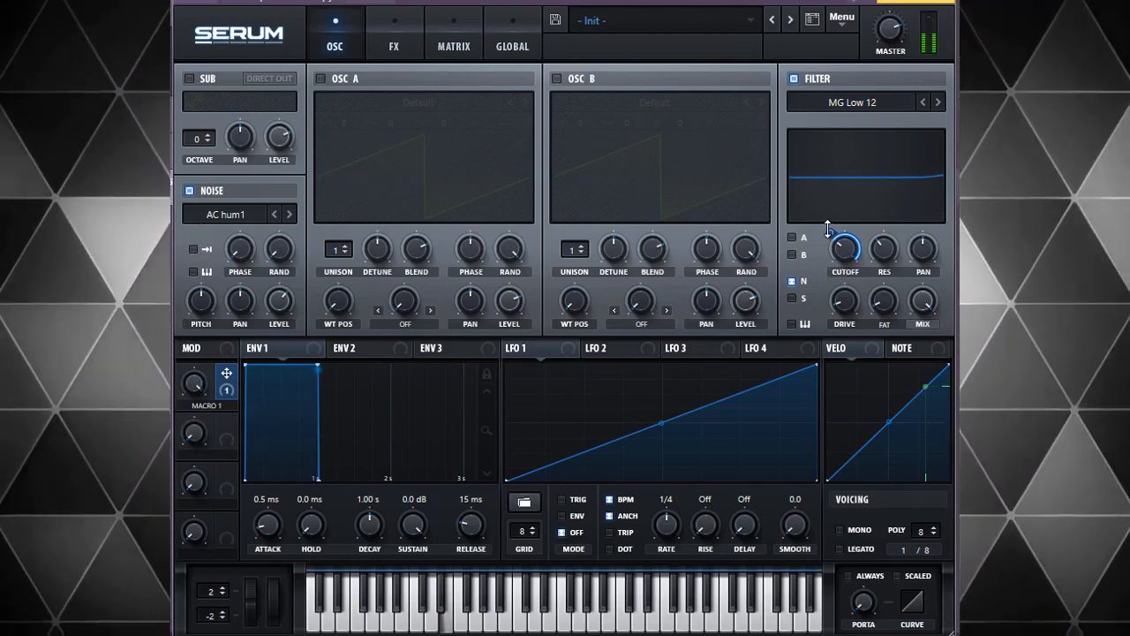
Step: Slightly reduce Macro 1's modulation depth on the filter cutoff and turn Macro 1 back to its minimum
mouse_move(828, 231)
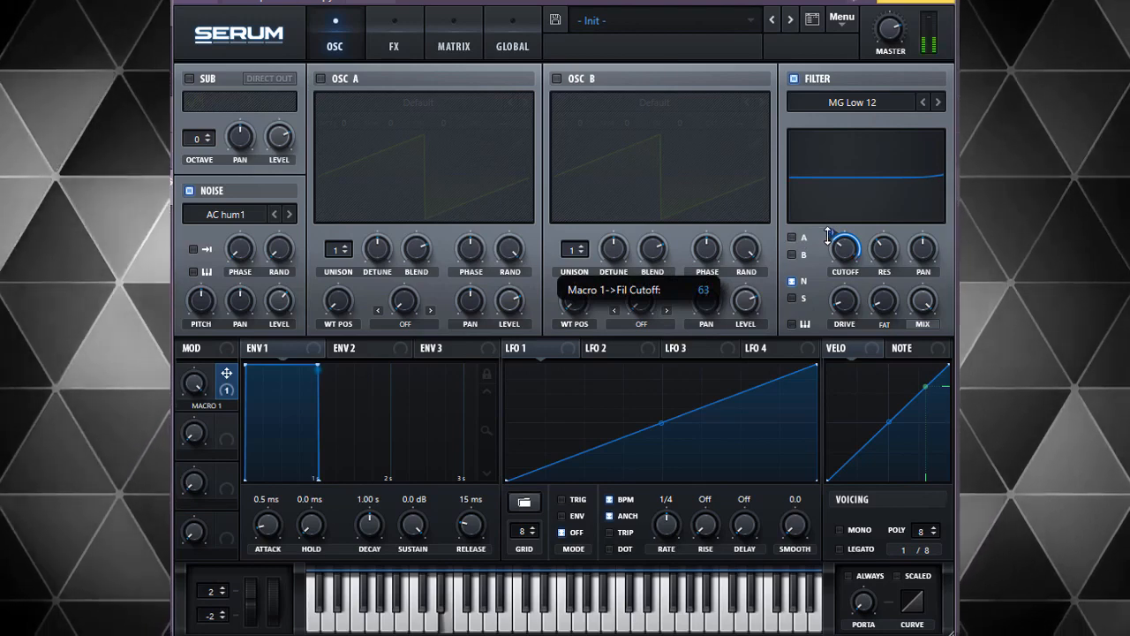
left_click_drag(828, 235, 828, 241)
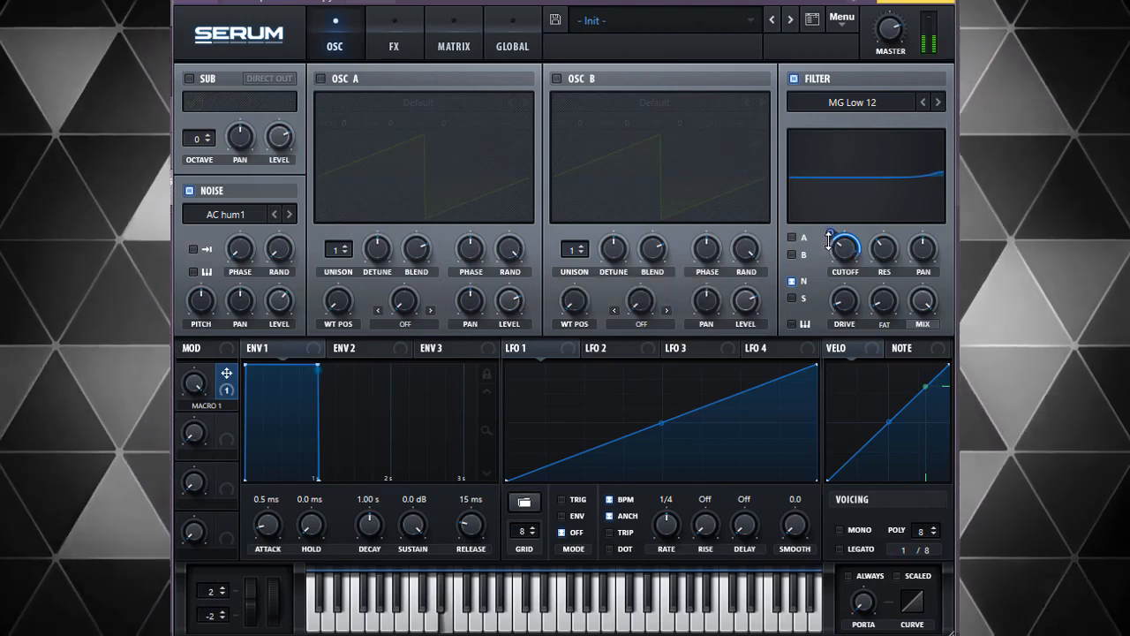
mouse_move(890, 260)
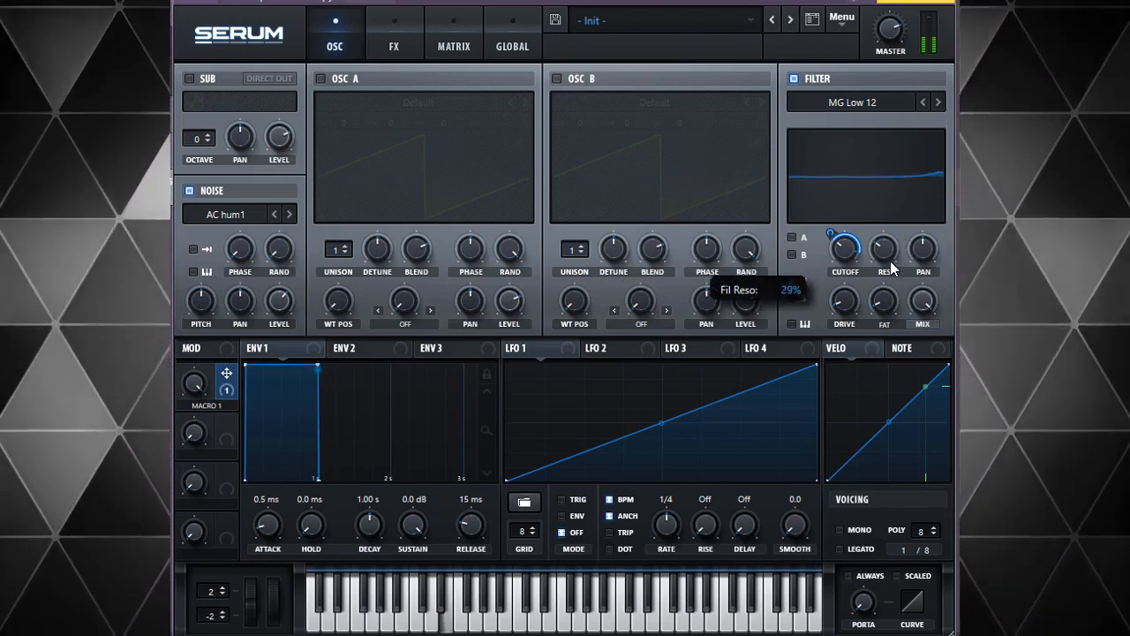
left_click_drag(198, 380, 186, 609)
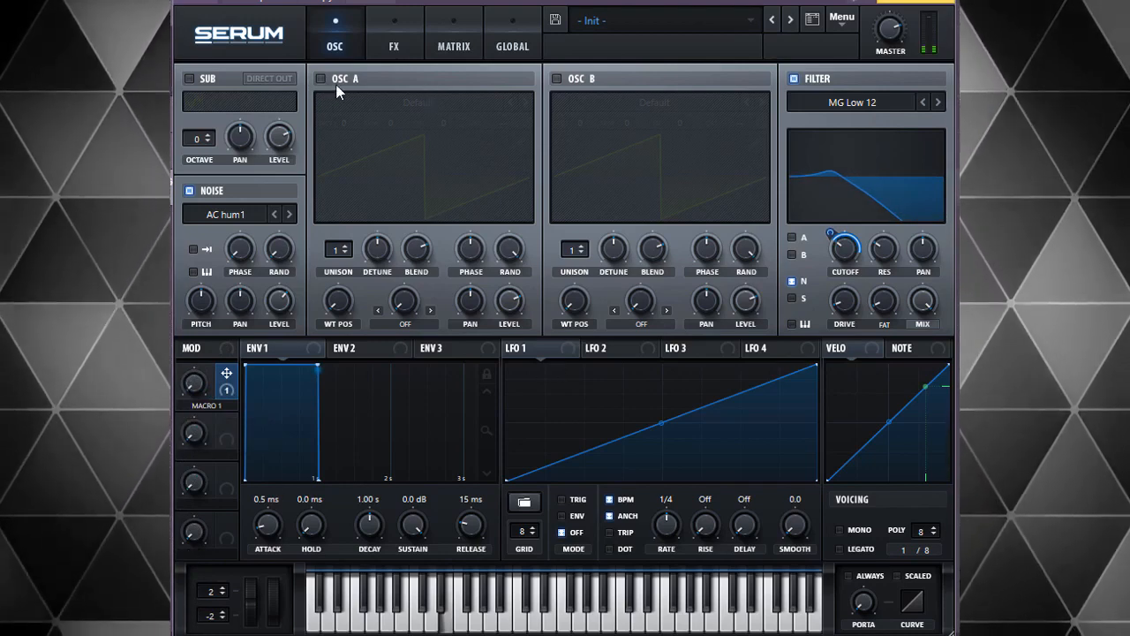
Step: Enable Osc A with the Basic Shapes wavetable, moving its wavetable position to the square wave and keeping unison at 1
left_click(336, 79)
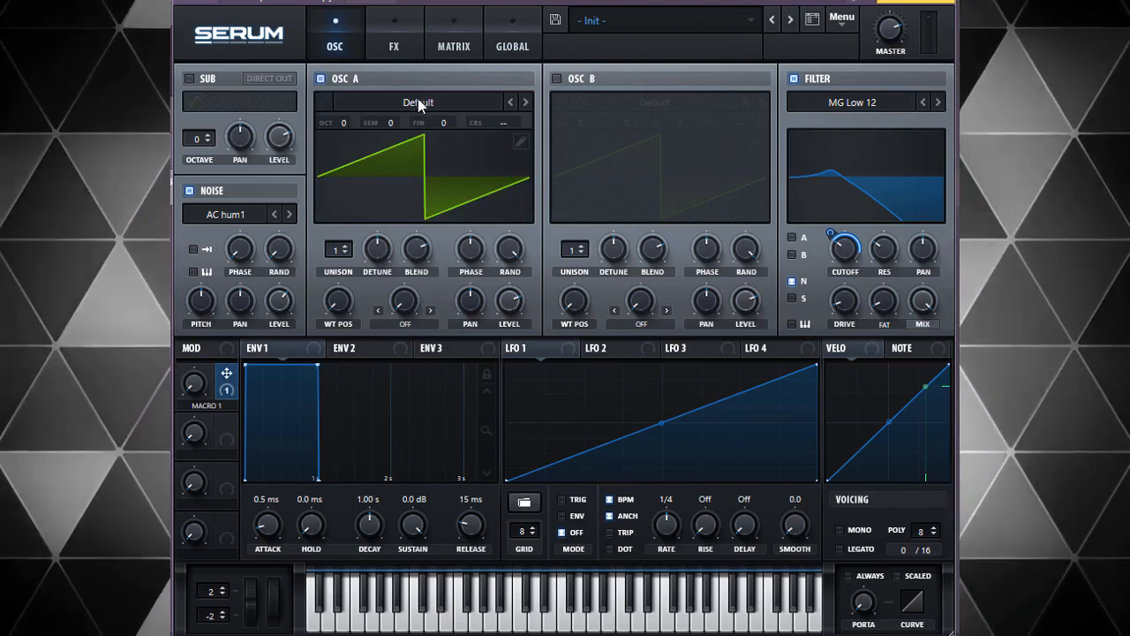
left_click(417, 101)
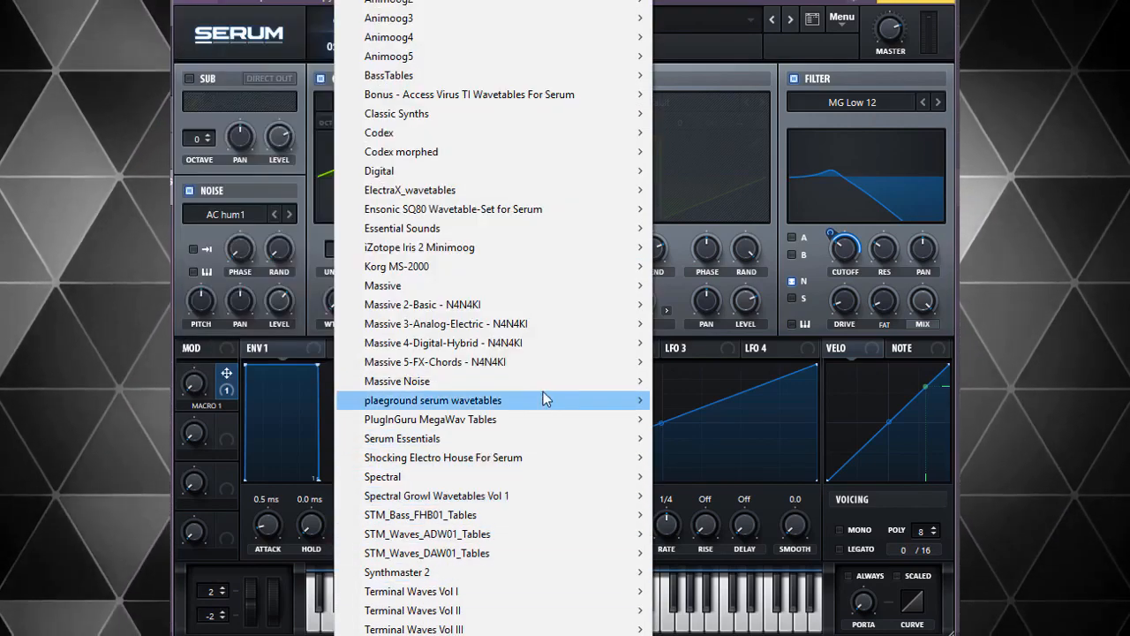
mouse_move(423, 133)
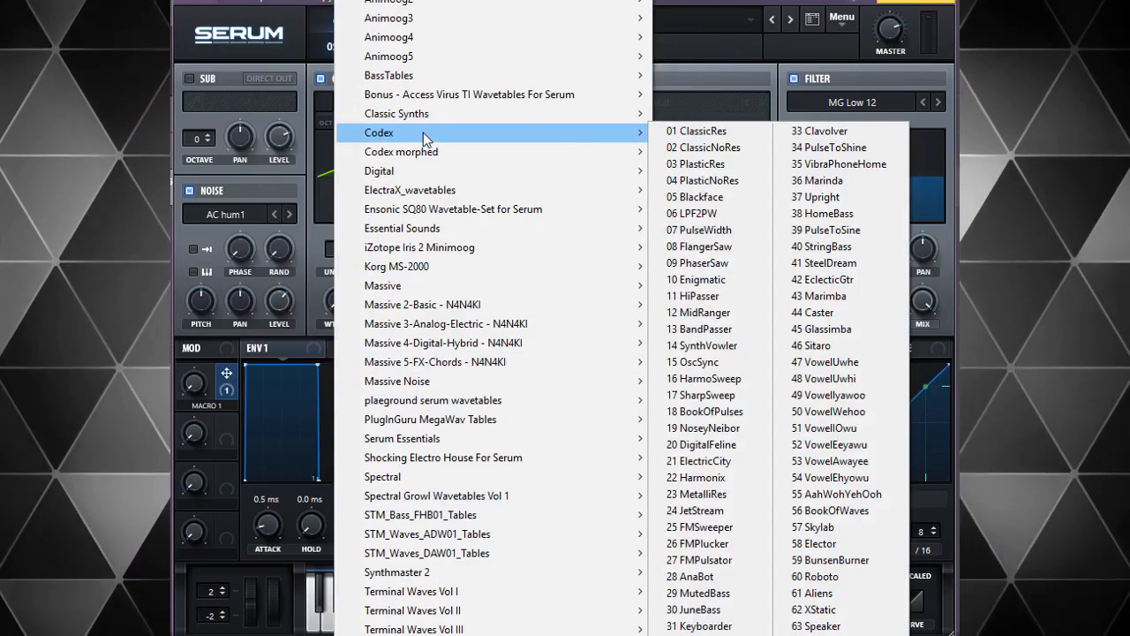
mouse_move(423, 2)
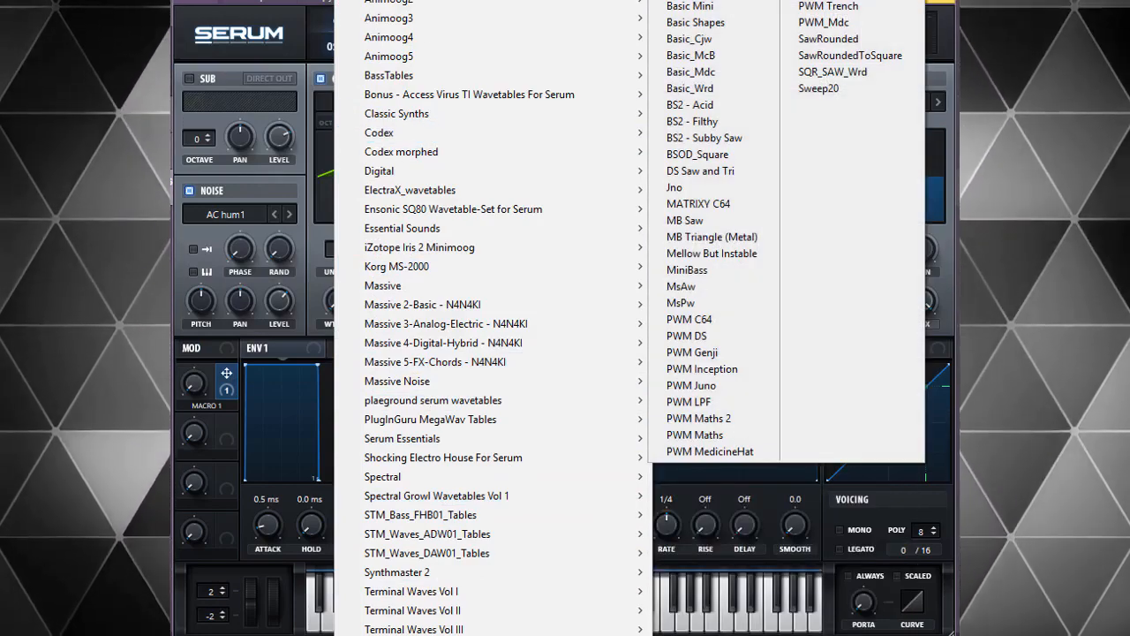
left_click(733, 27)
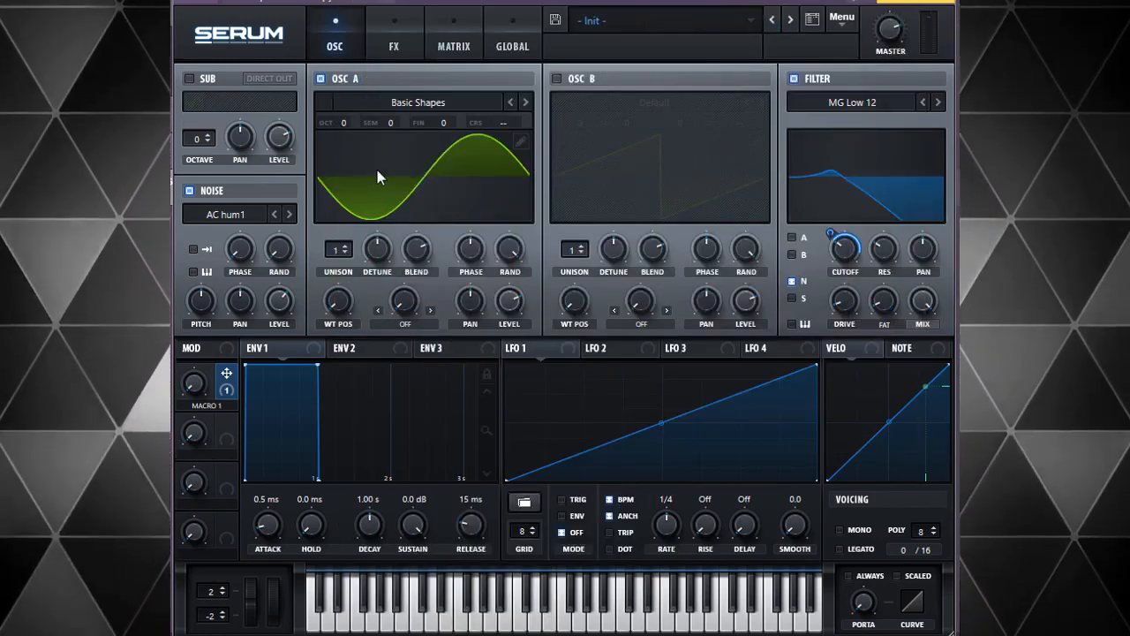
left_click(345, 249)
left_click(347, 252)
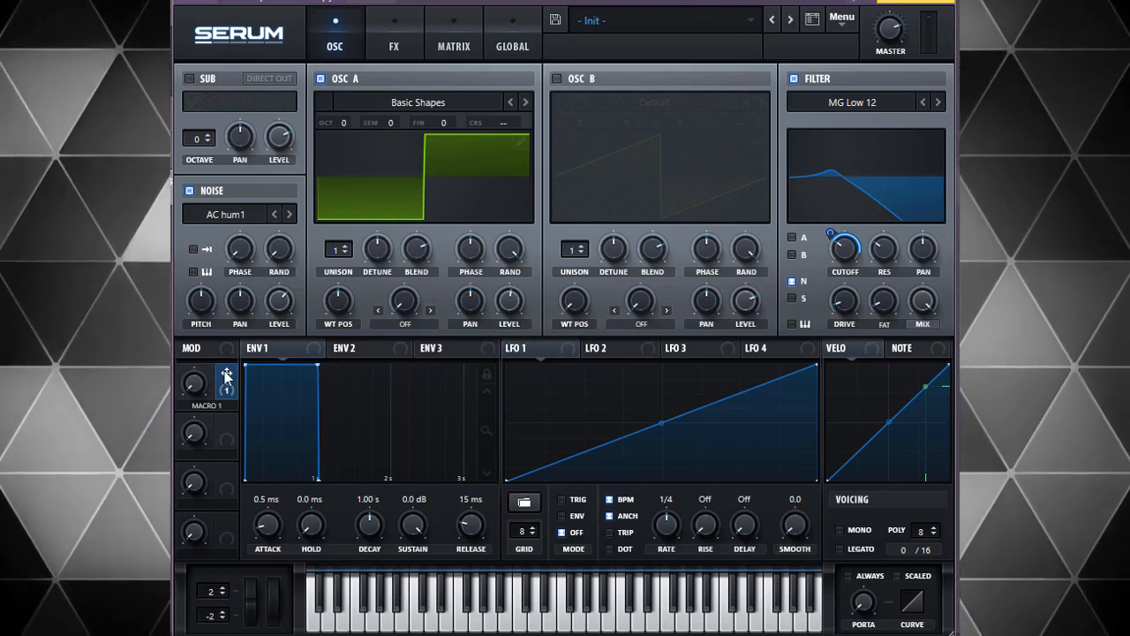
Step: Assign Macro 1 to Osc A's coarse pitch and route Osc A through the filter, keeping Macro 1 at its minimum
left_click_drag(413, 191, 515, 119)
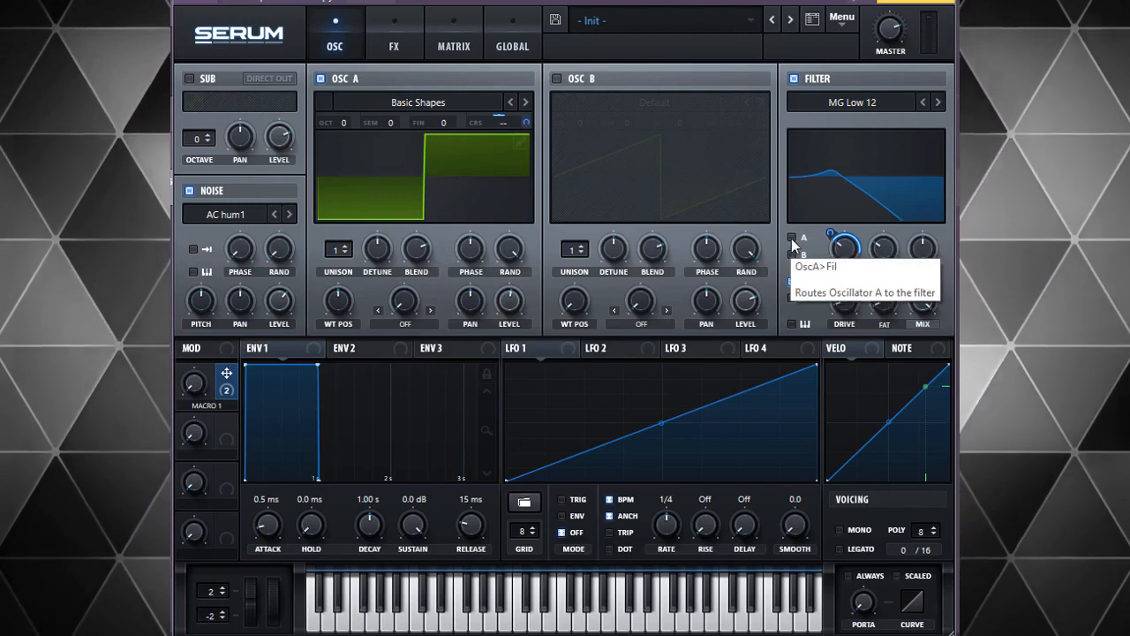
left_click(791, 238)
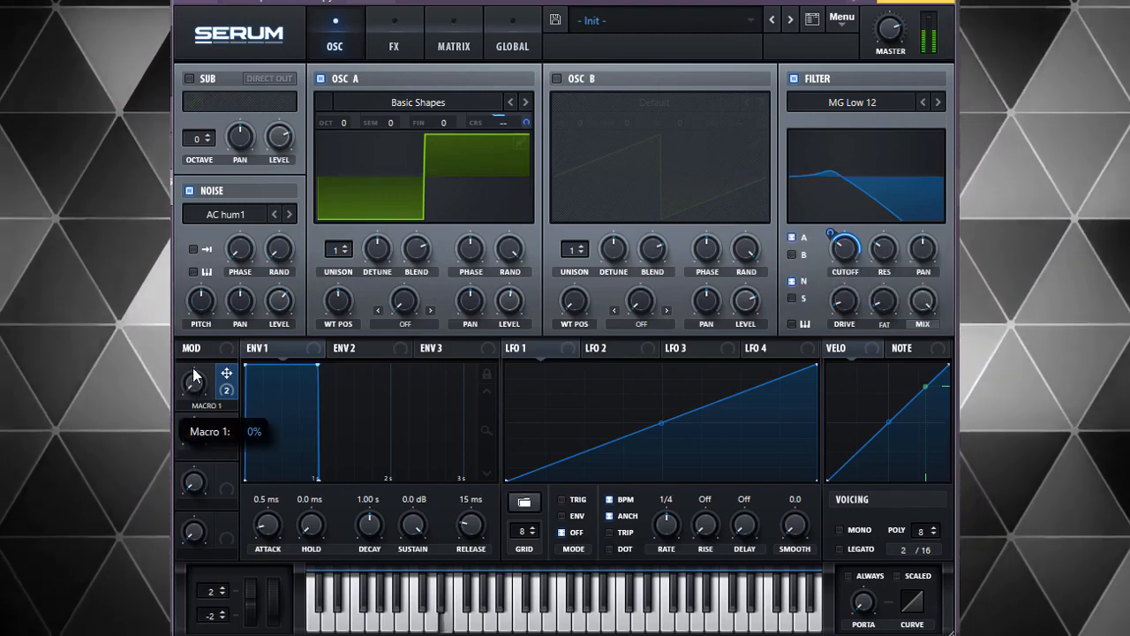
left_click_drag(193, 378, 177, 457)
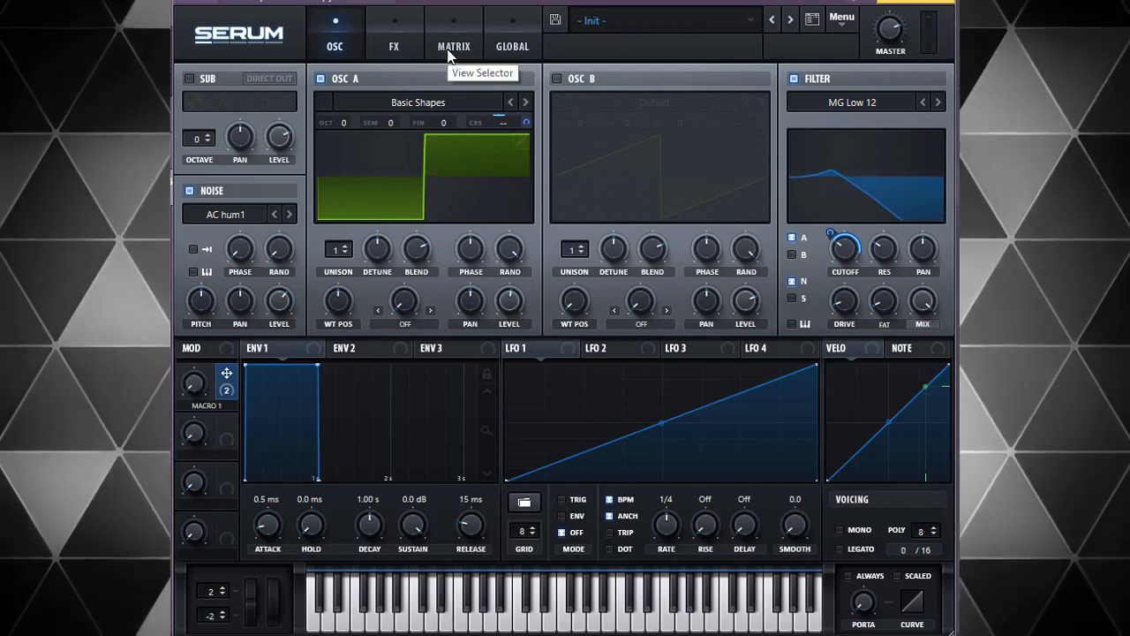
Step: In the modulation matrix, slightly raise Macro 1's filter cutoff amount and set its Osc A coarse pitch amount to 42, sweeping Macro 1 to test
left_click(449, 55)
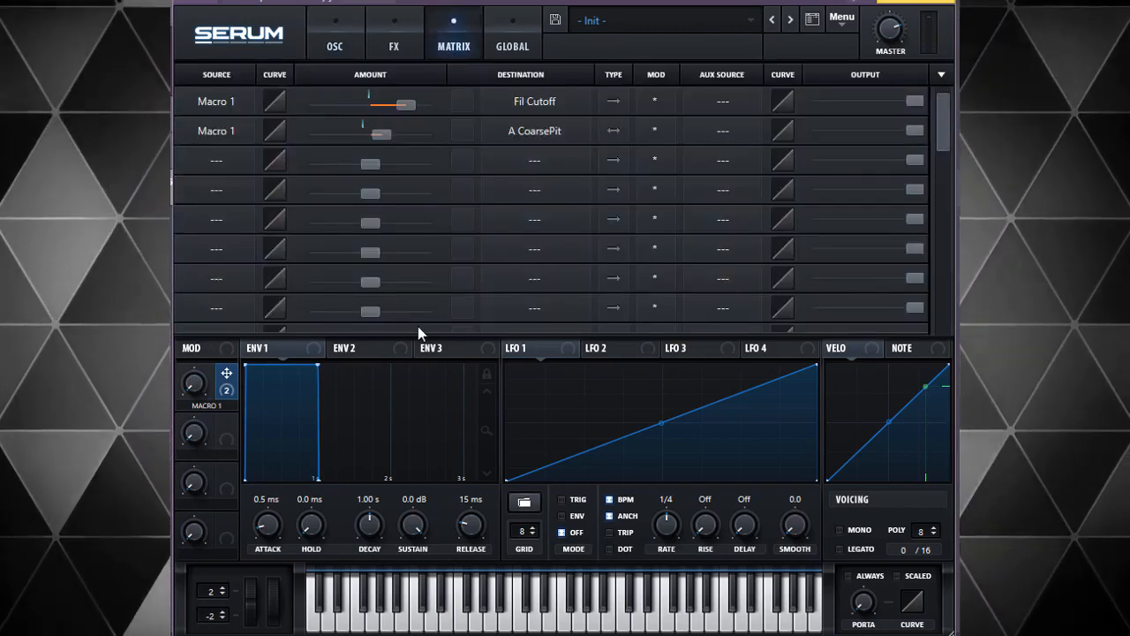
left_click_drag(196, 384, 235, 134)
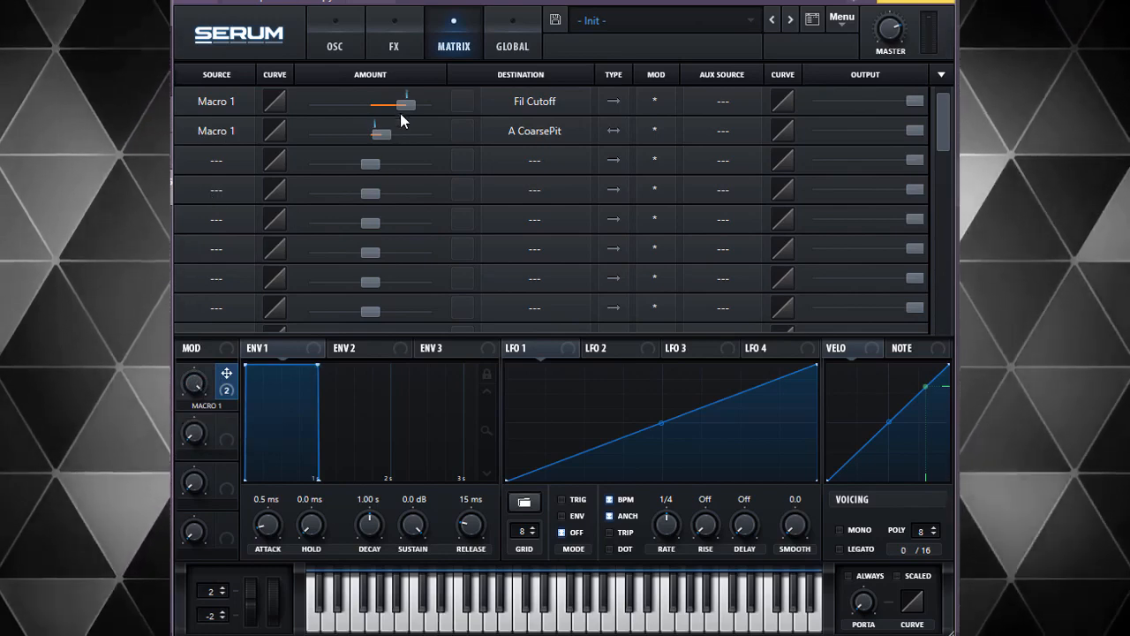
left_click_drag(401, 107, 396, 133)
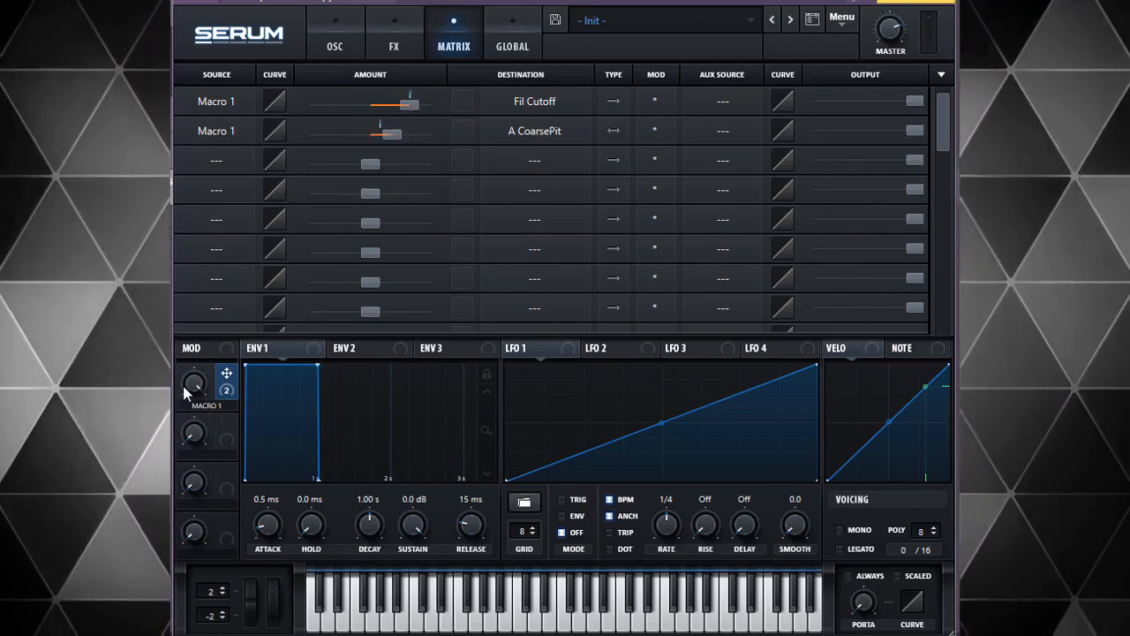
left_click_drag(174, 480, 174, 318)
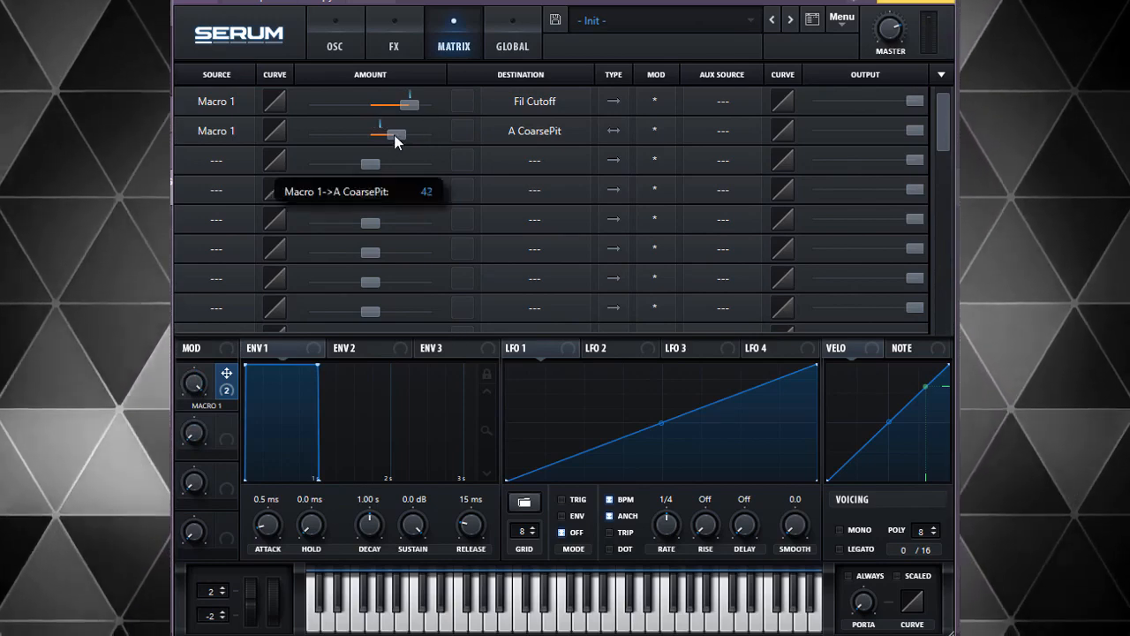
left_click_drag(193, 380, 200, 316)
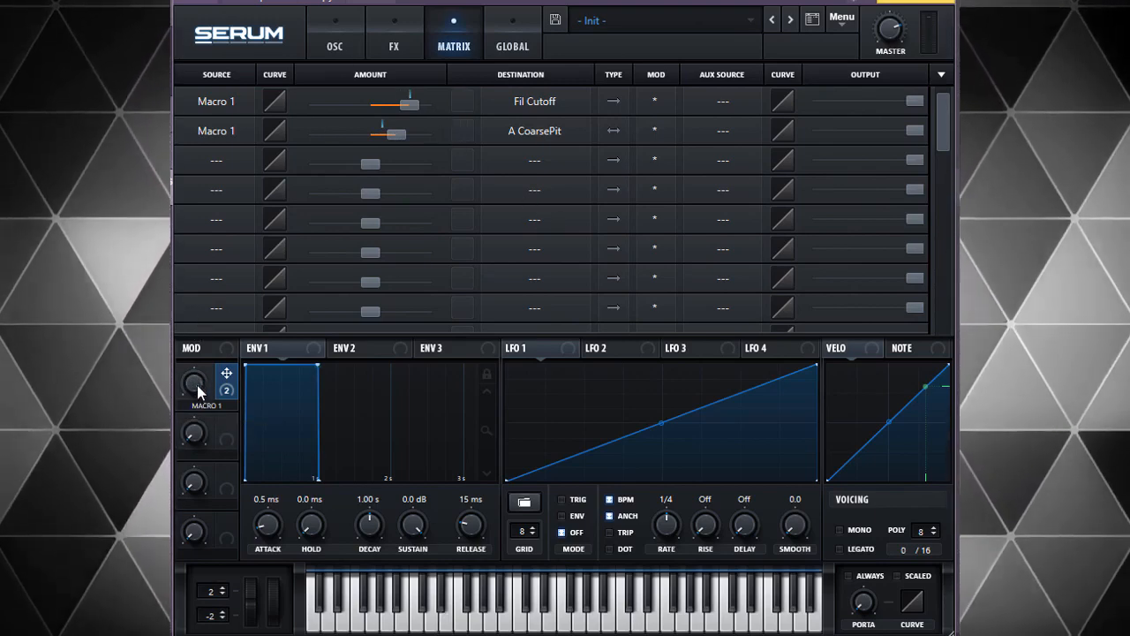
left_click_drag(200, 373, 187, 412)
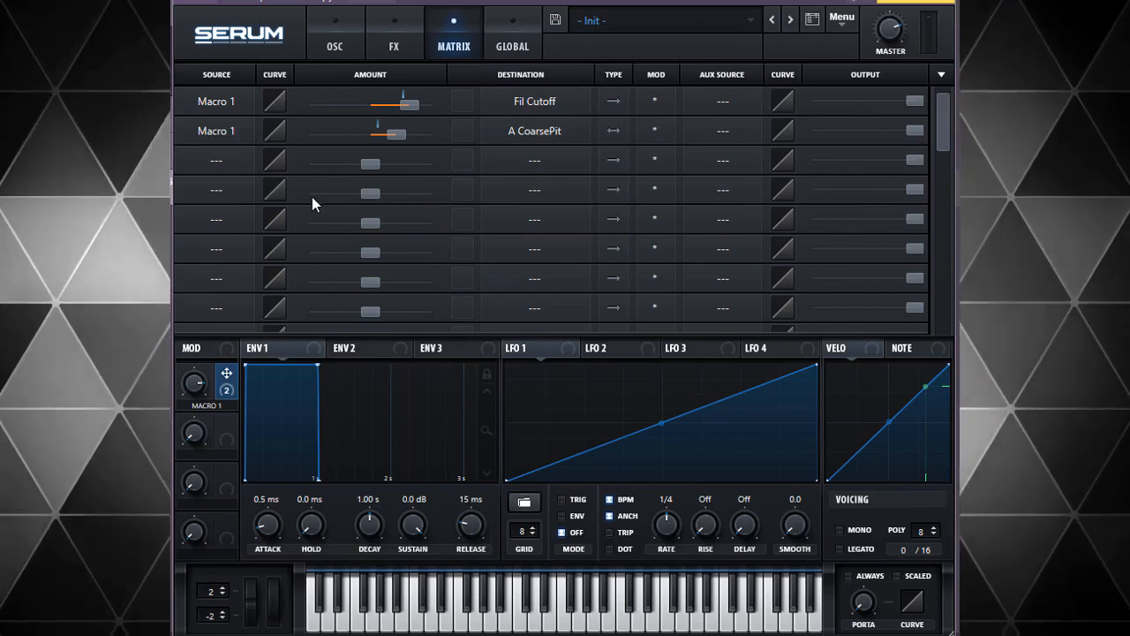
Step: Enable the Distortion effect and raise its drive to 100%, keeping the mix low
left_click(399, 47)
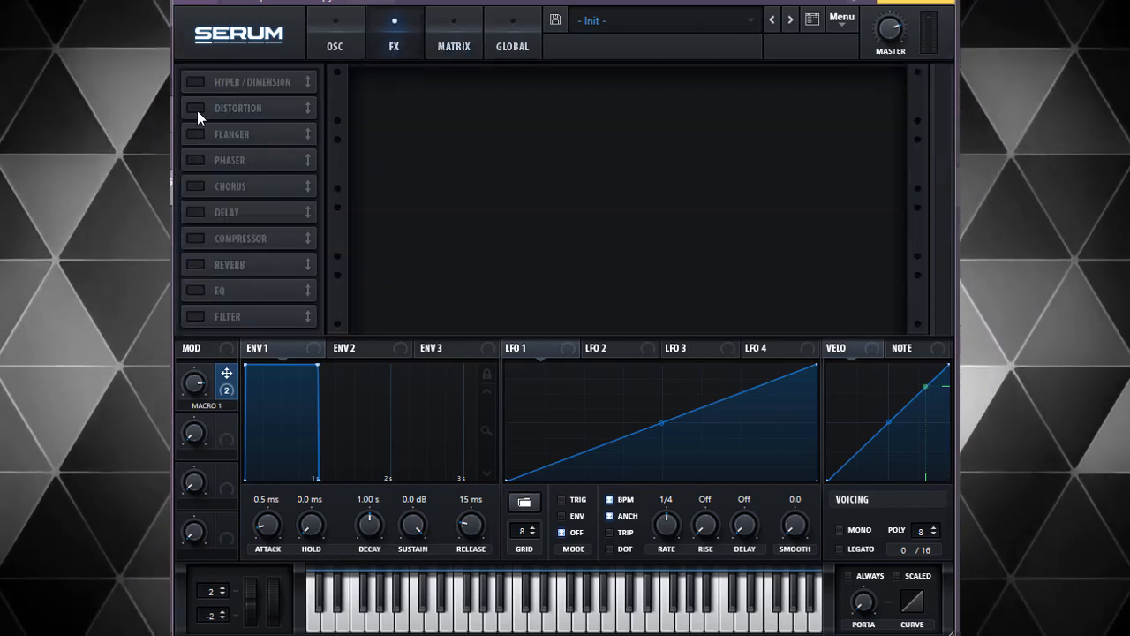
mouse_move(193, 390)
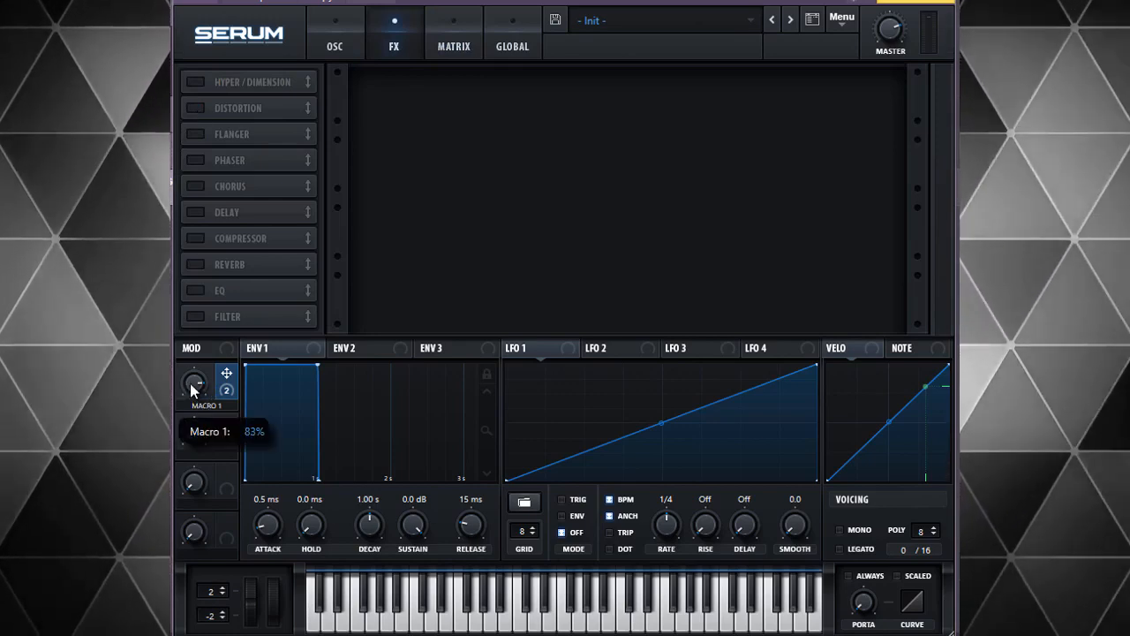
left_click_drag(193, 390, 184, 395)
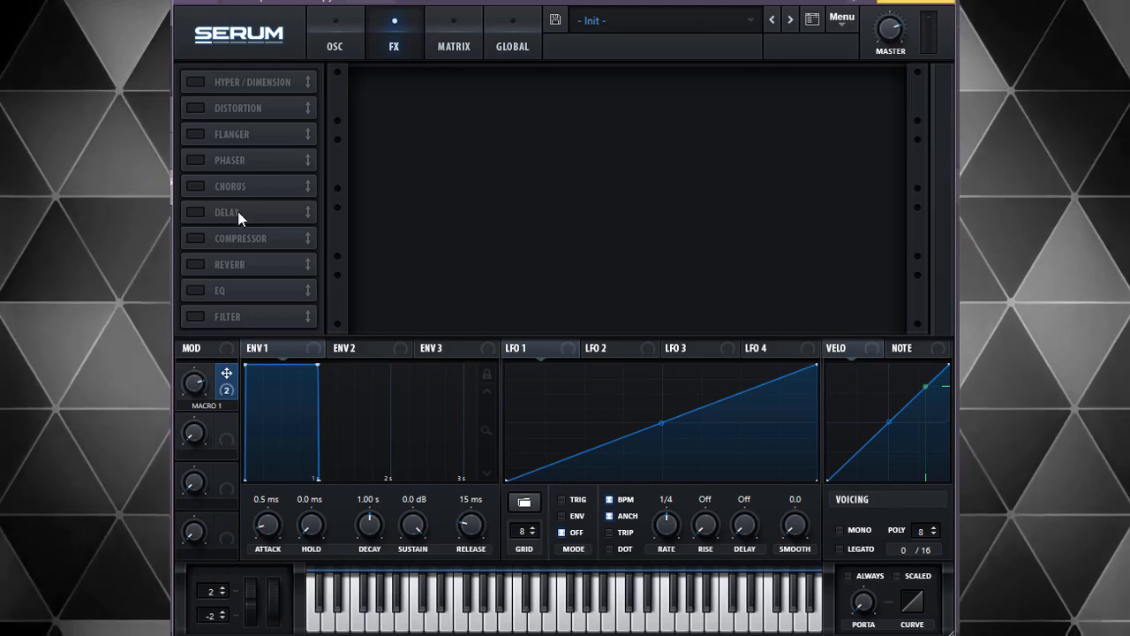
left_click(198, 107)
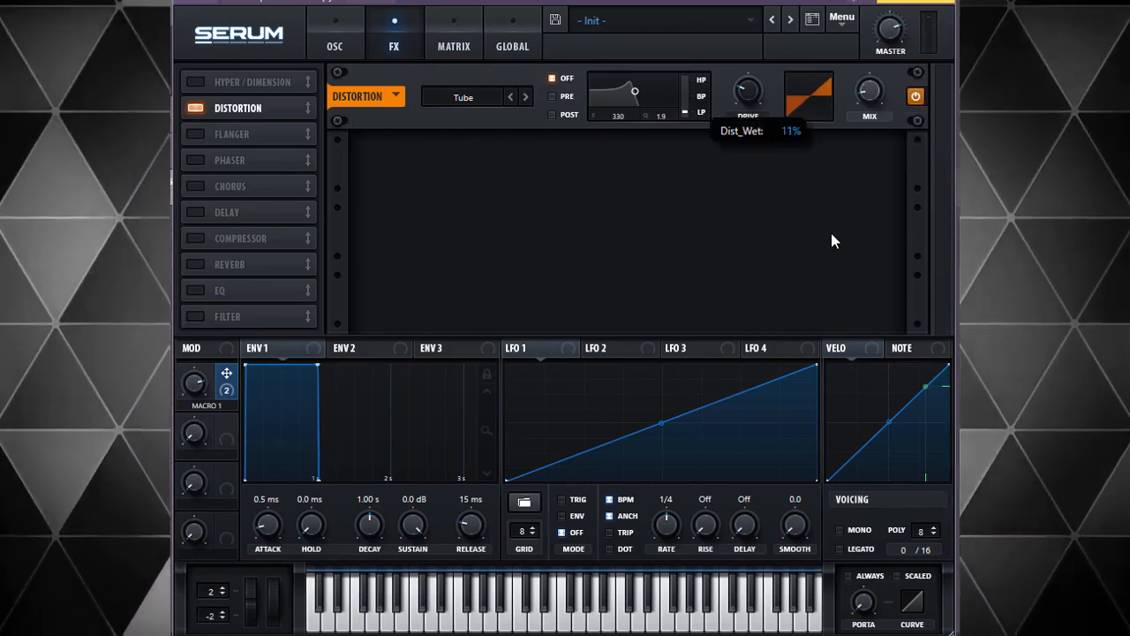
left_click_drag(748, 92, 742, 2)
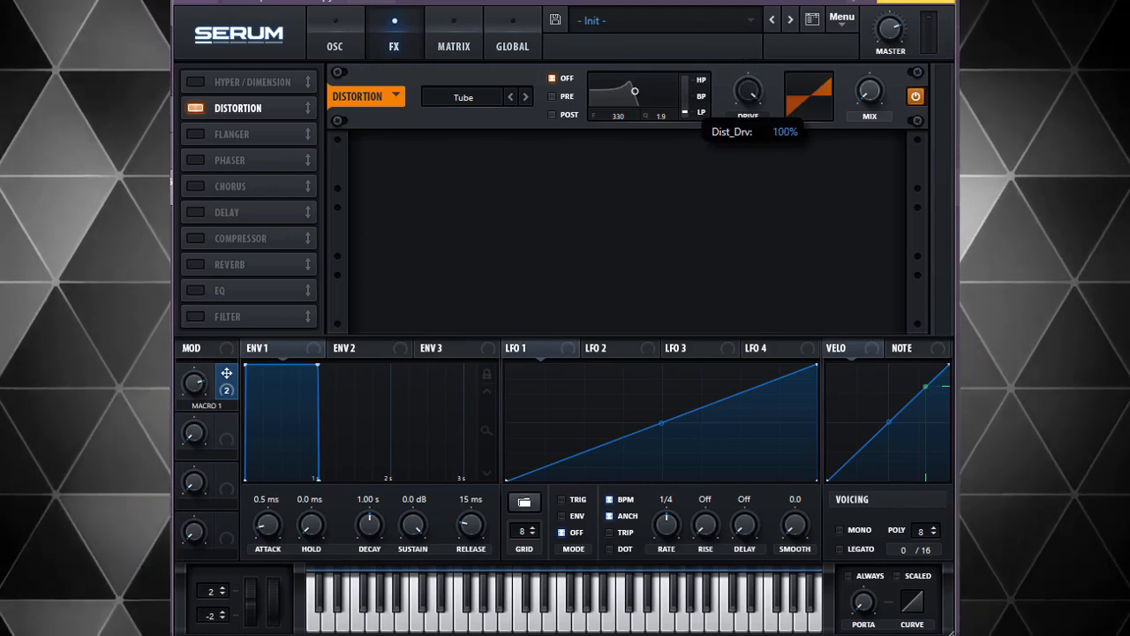
mouse_move(876, 96)
left_mouse_down()
mouse_move(875, 67)
mouse_move(875, 124)
mouse_move(875, 97)
left_mouse_up()
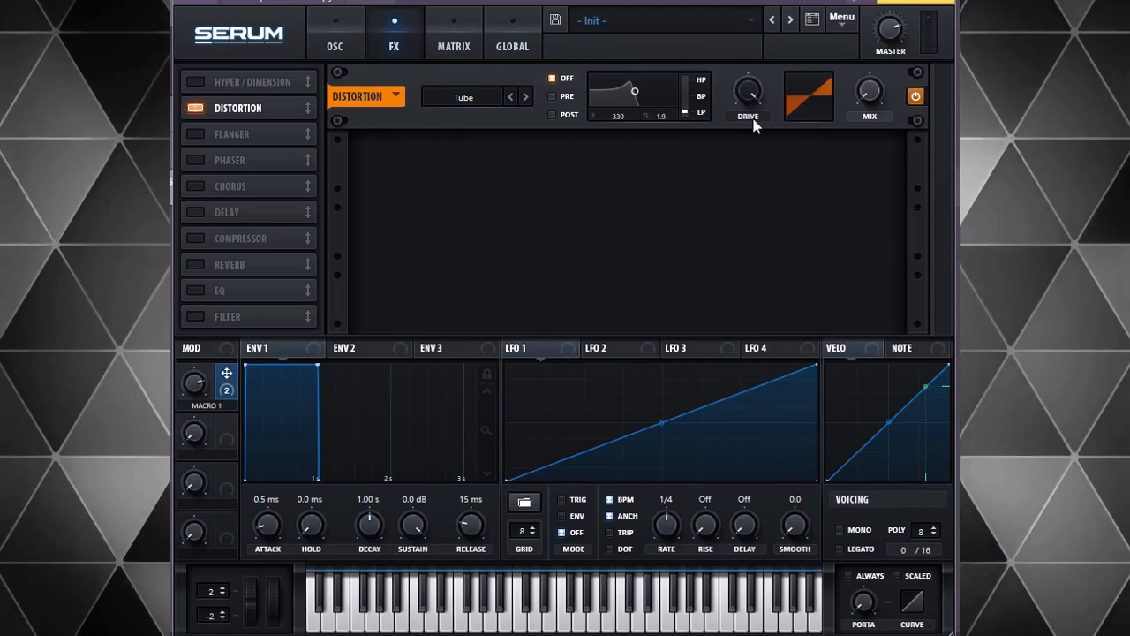
Step: Try the Diode 1 distortion type with the mix turned fully up
left_click(524, 97)
left_click(524, 98)
left_click(524, 97)
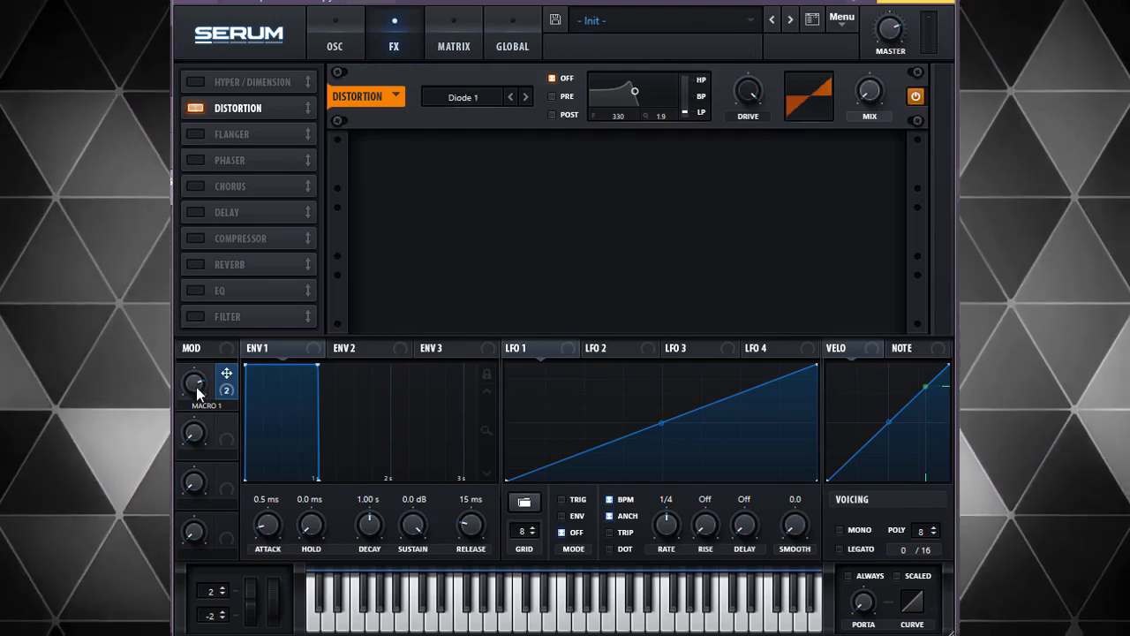
left_click_drag(196, 387, 193, 384)
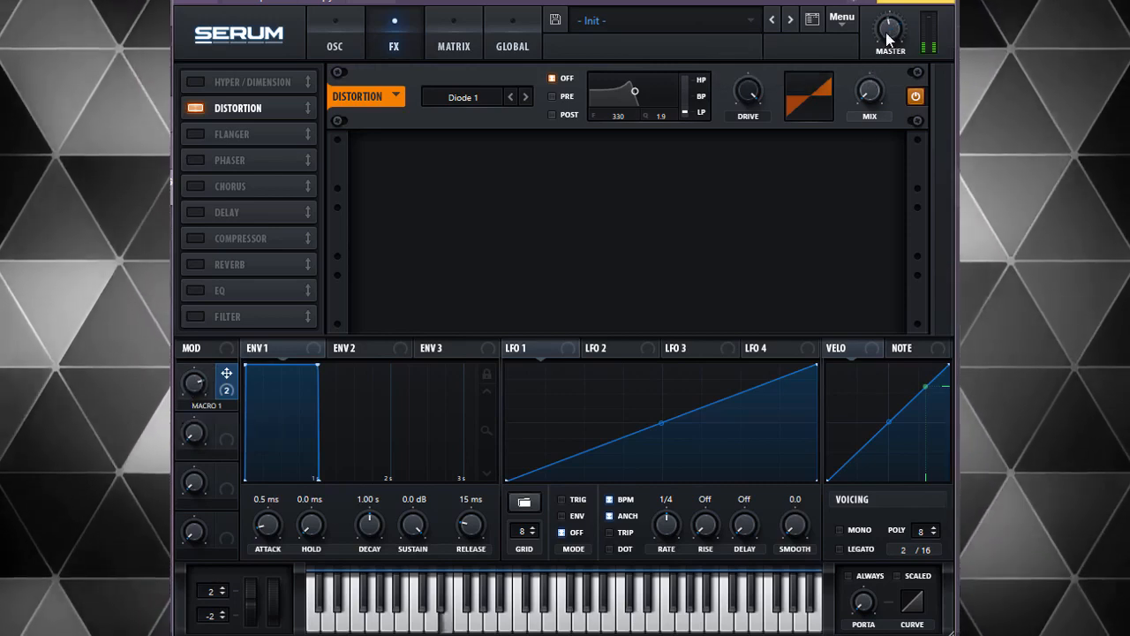
mouse_move(892, 34)
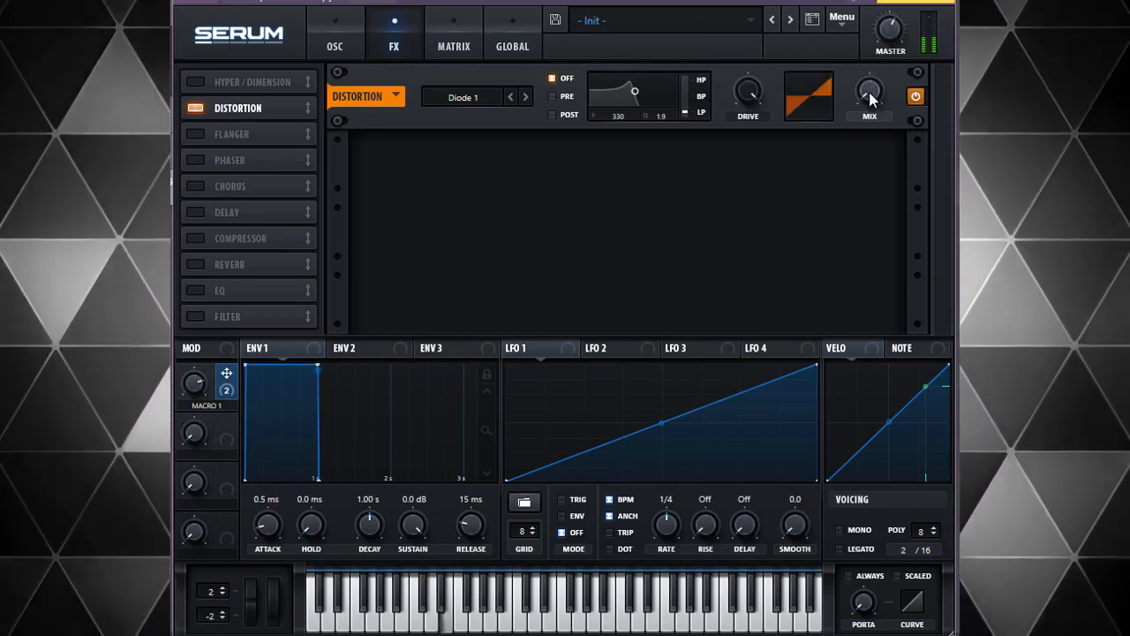
left_click_drag(870, 94, 870, 0)
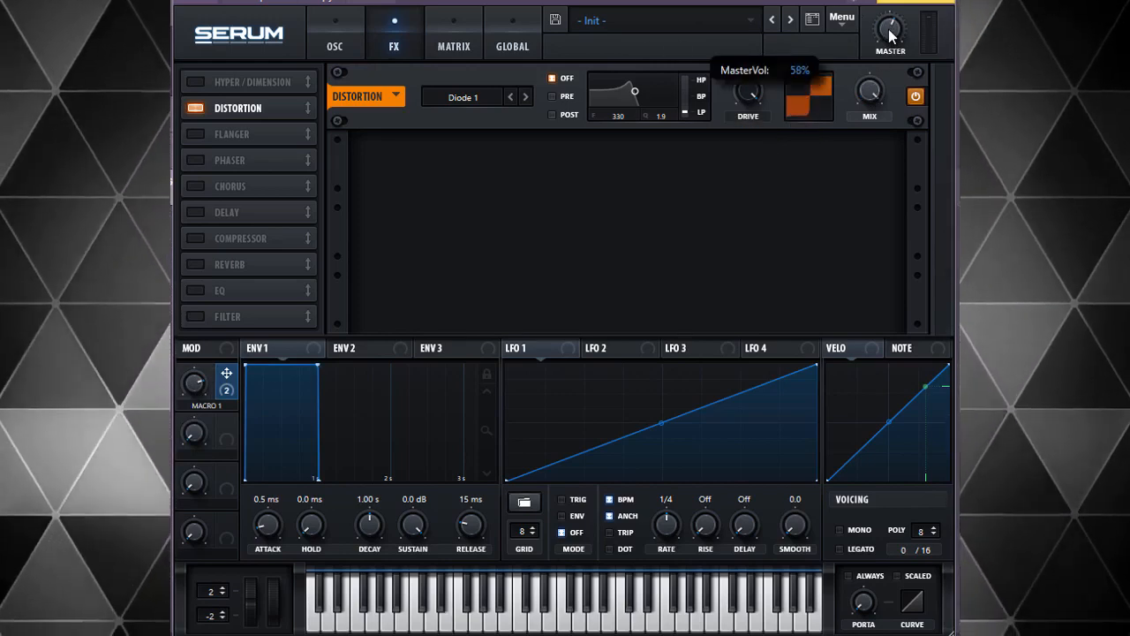
Step: Switch the distortion type to Downsample, with its drive at roughly 60% and its mix turned down
left_click(482, 97)
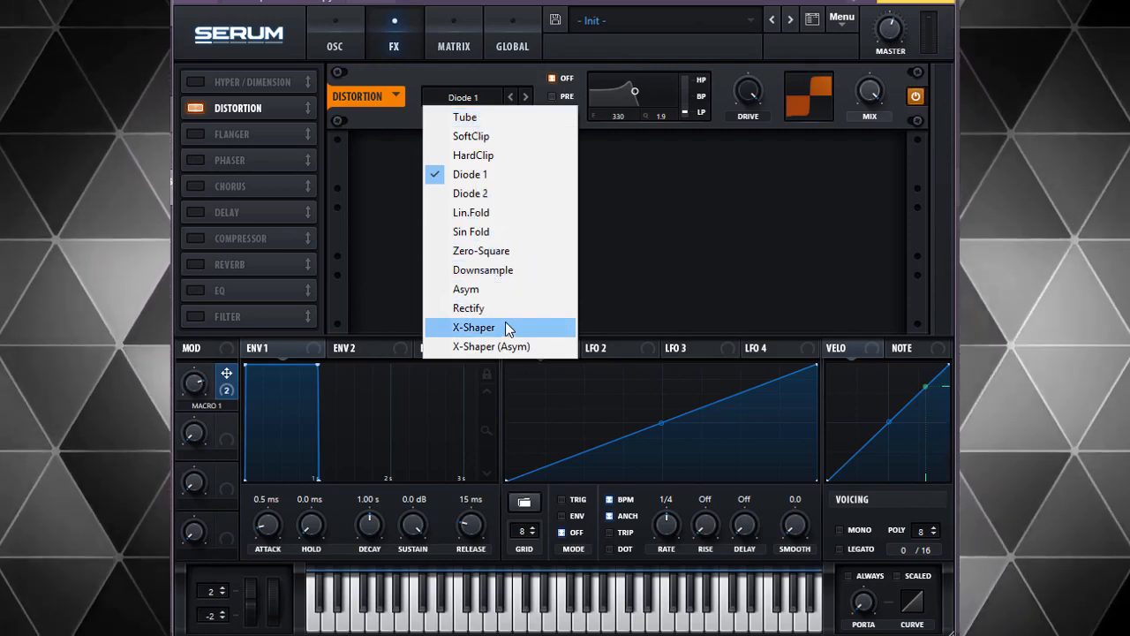
left_click(503, 270)
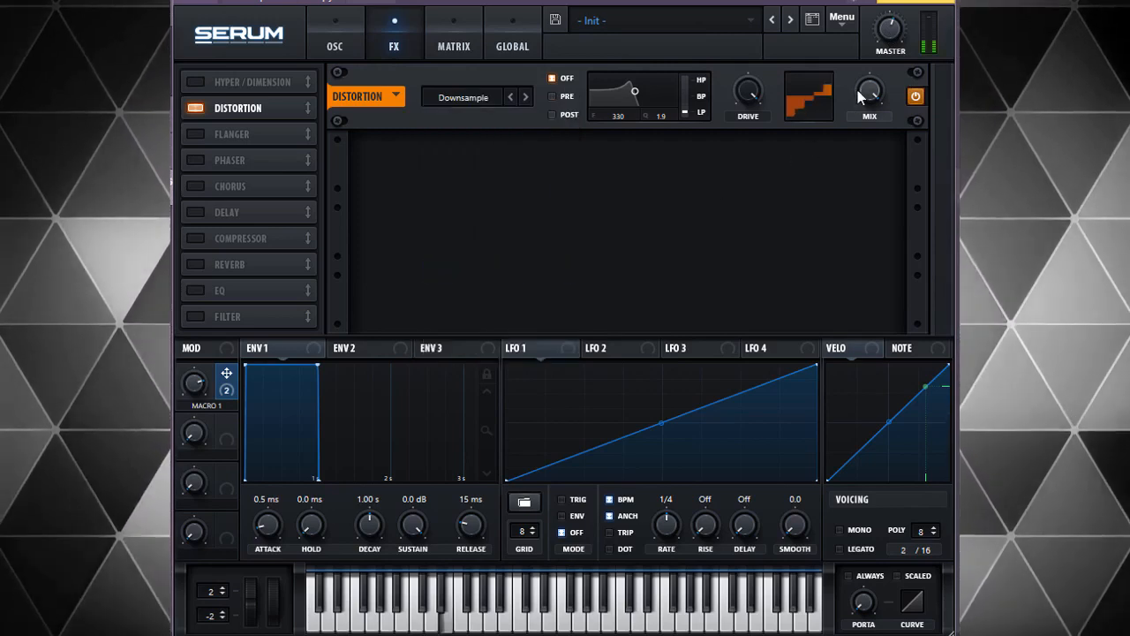
left_click_drag(751, 91, 753, 100)
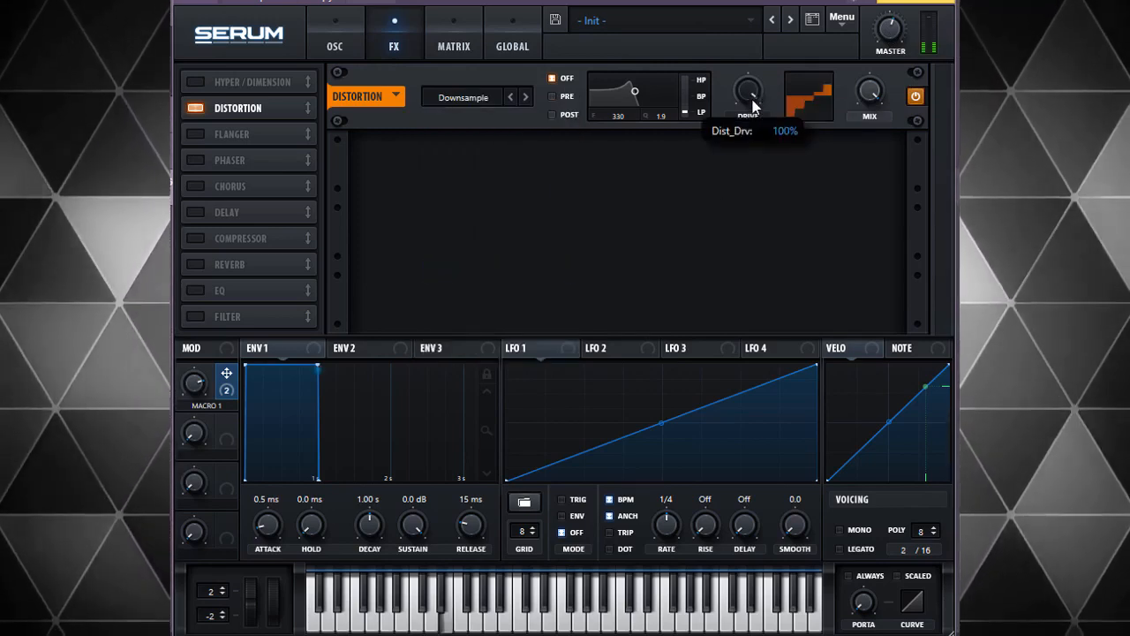
left_click_drag(732, 168, 722, 133)
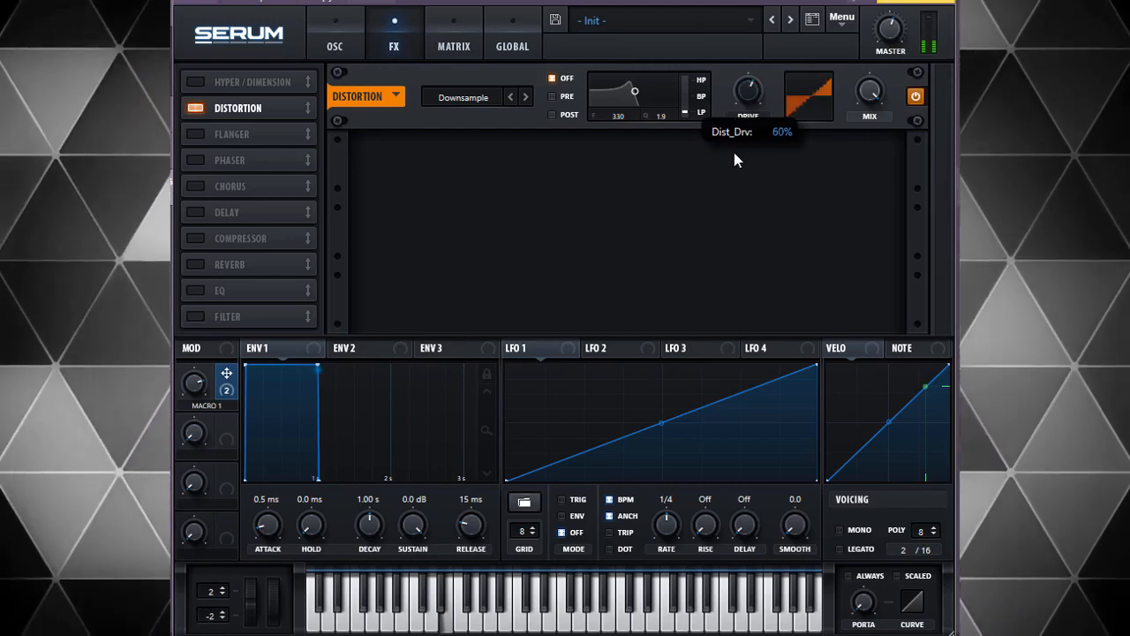
left_click_drag(868, 90, 848, 146)
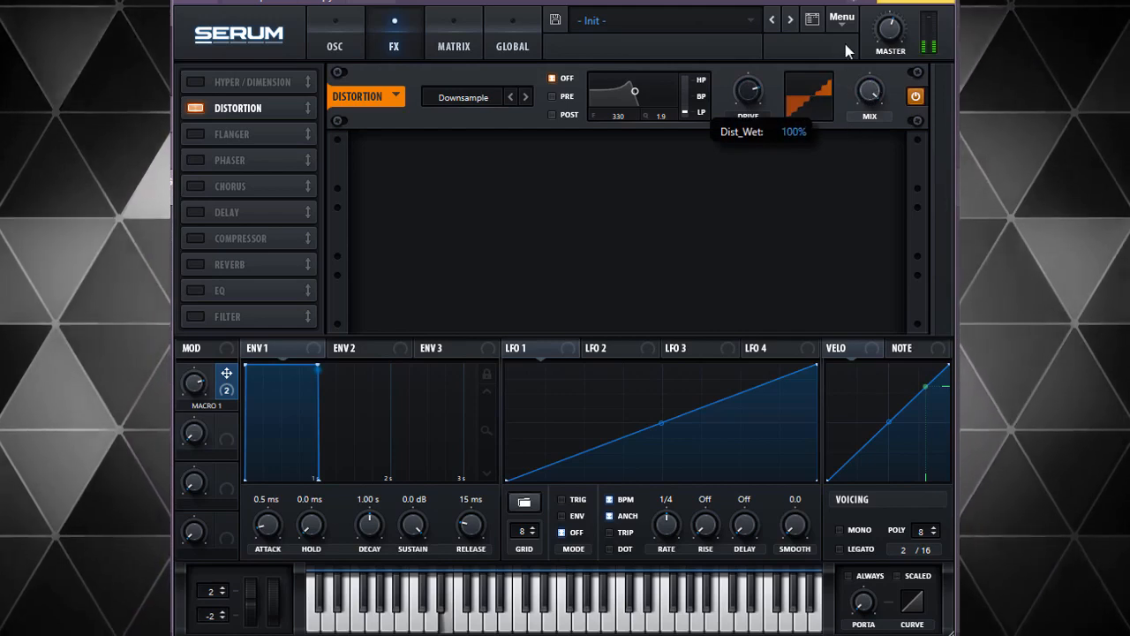
left_click_drag(831, 212, 833, 288)
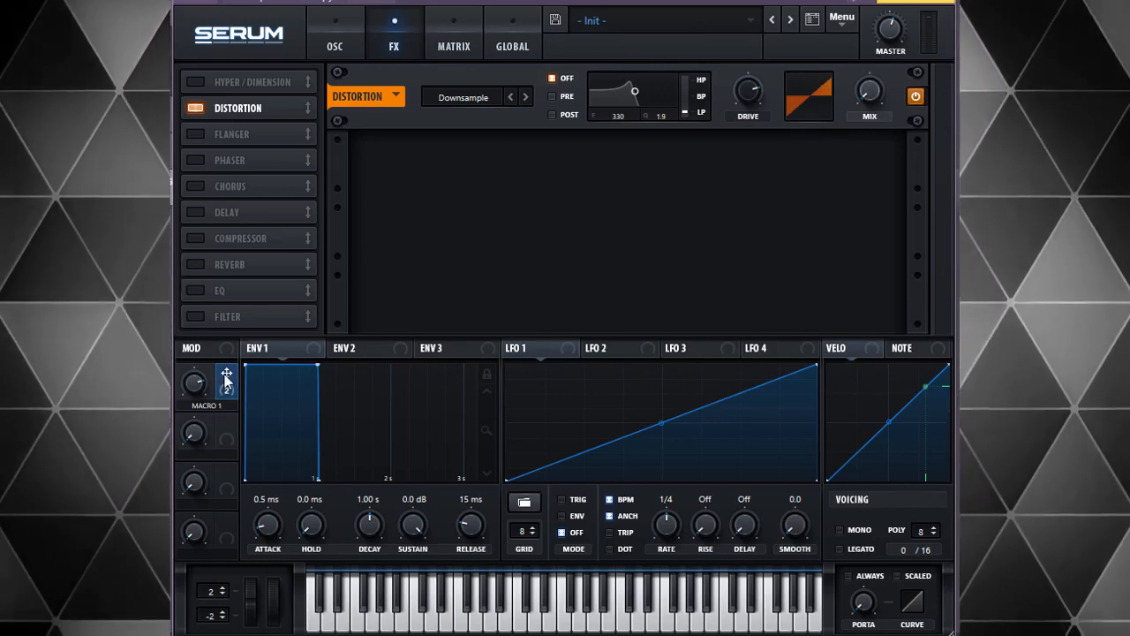
Step: Try modulating the distortion mix with Macro 1, adjust the modulated control, and remove the modulation
left_click_drag(875, 94, 872, 90)
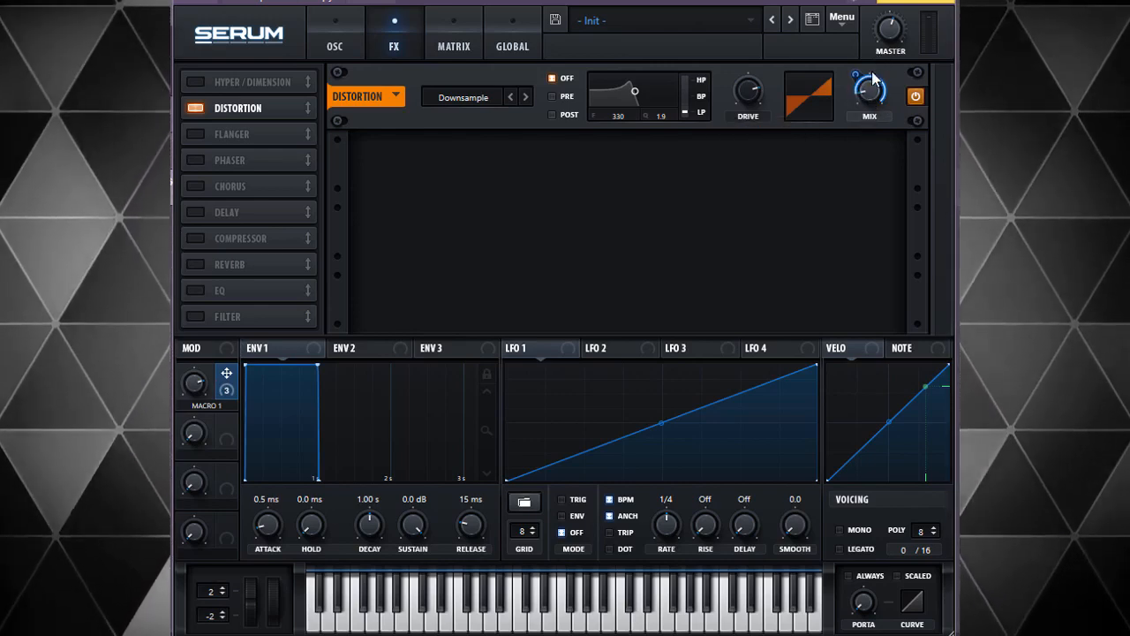
double_click(858, 74)
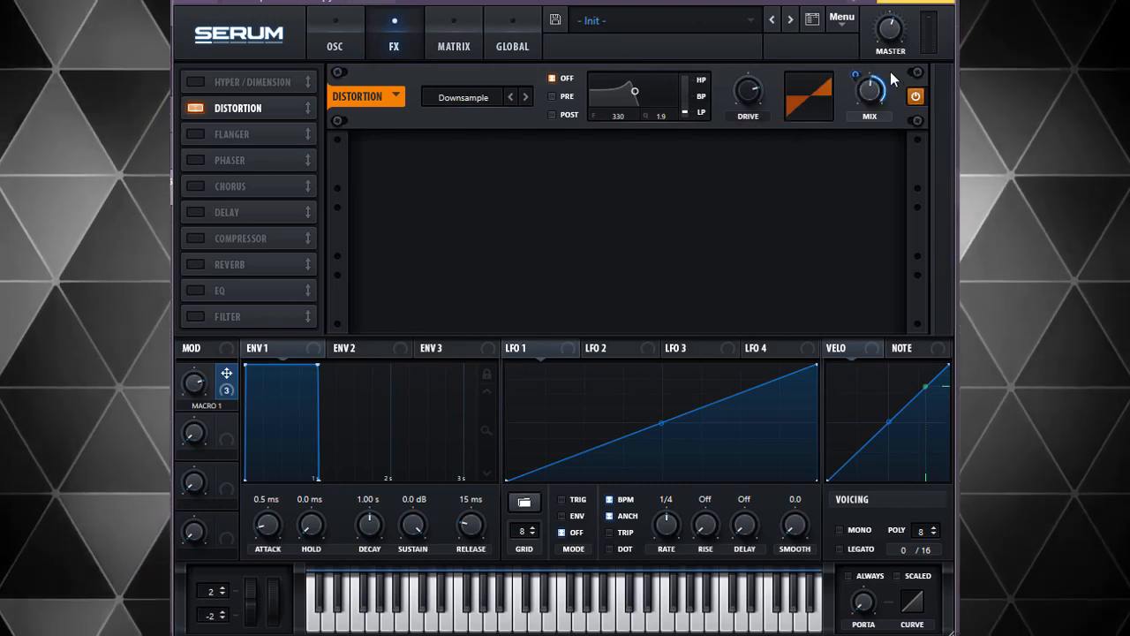
right_click(868, 93)
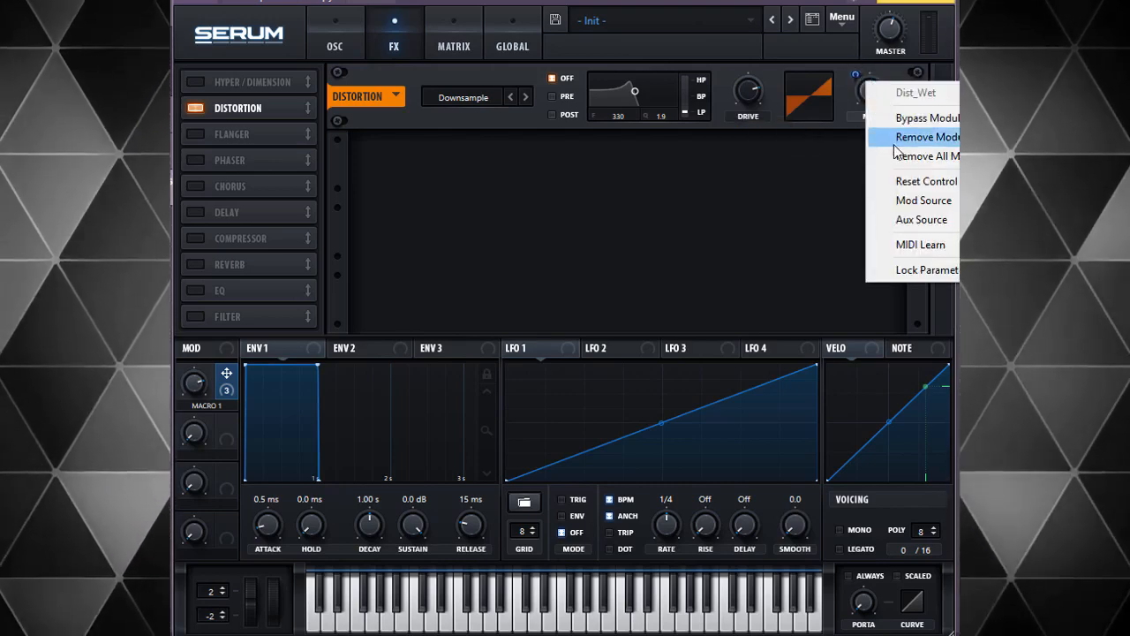
left_click(923, 155)
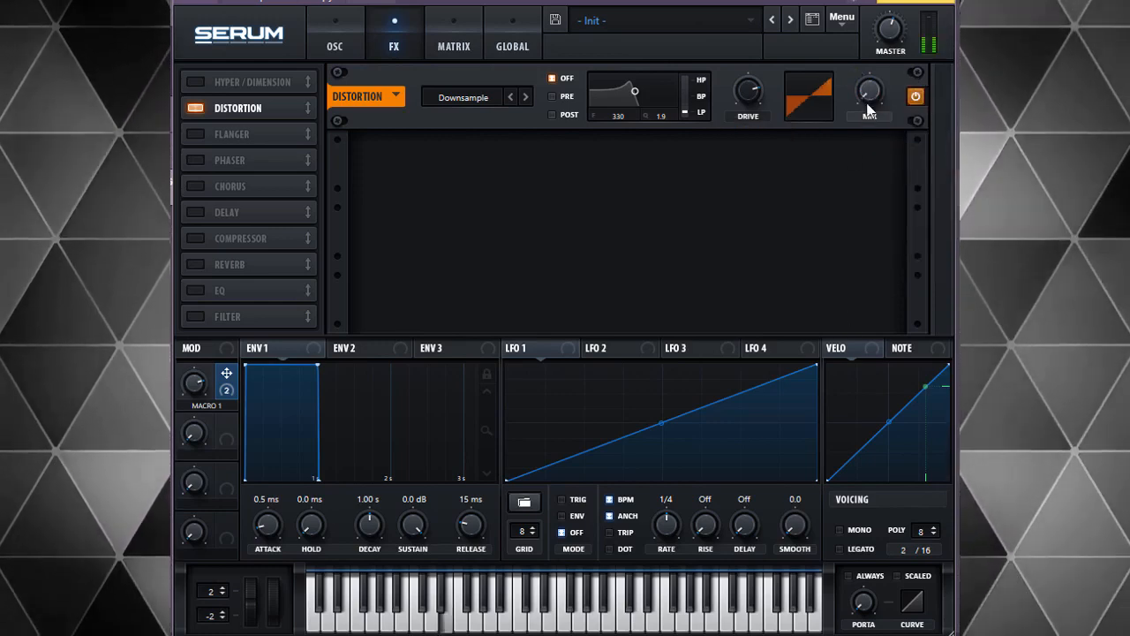
Step: Set the distortion mix fairly low and assign Macro 1 to it, turning Macro 1 up to test the modulation
left_click_drag(857, 76, 855, 68)
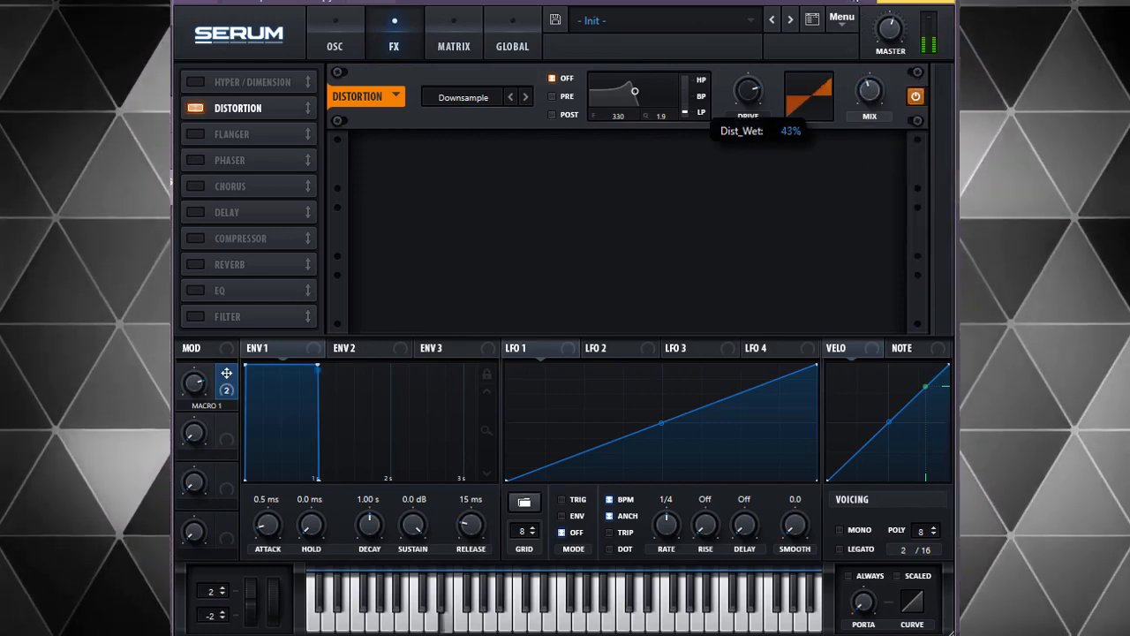
left_click_drag(841, 0, 839, 25)
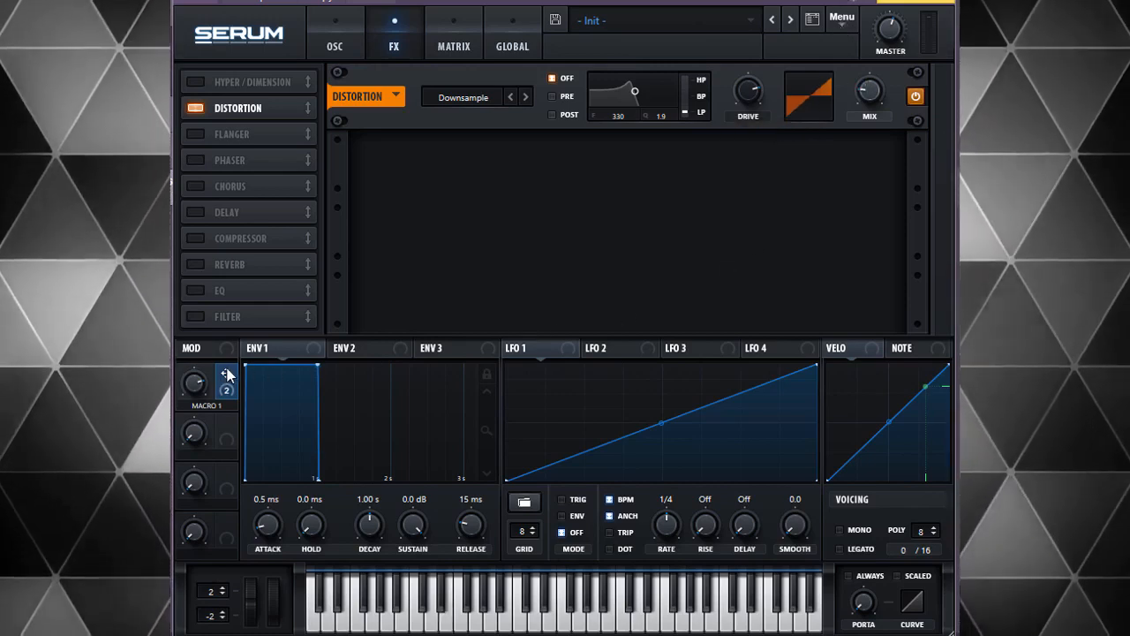
left_click_drag(863, 100, 868, 95)
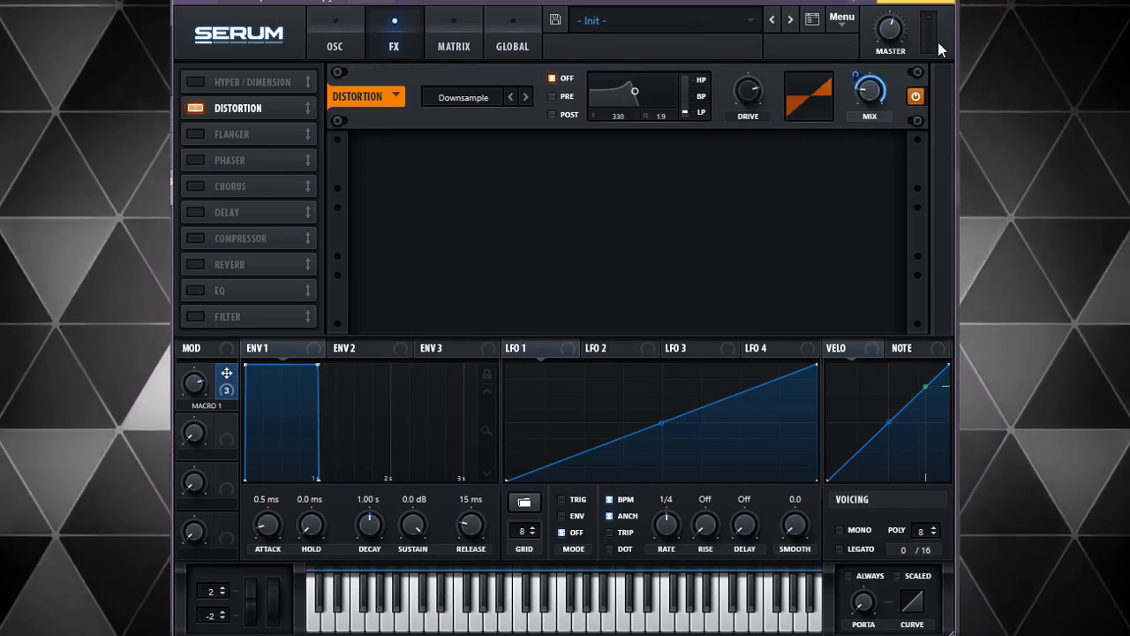
right_click(864, 89)
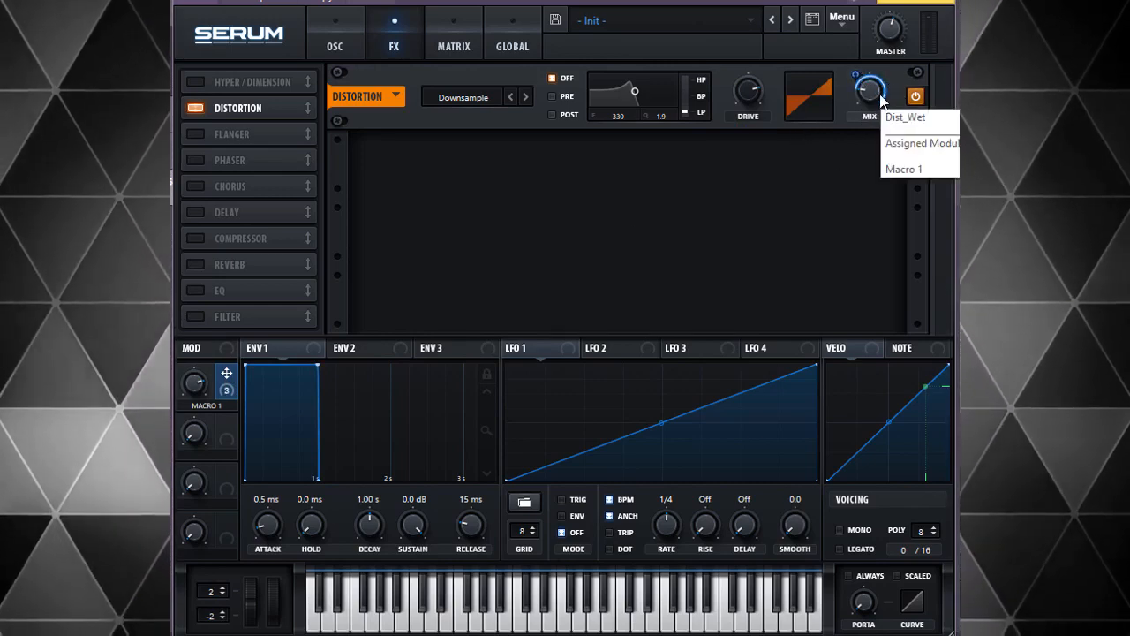
left_click(545, 233)
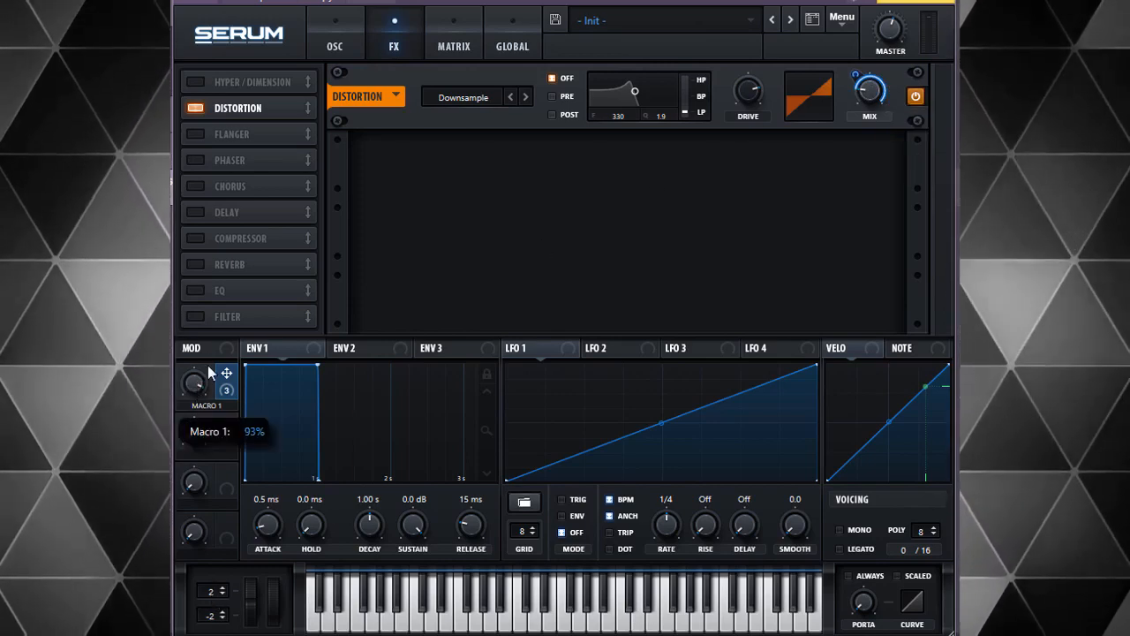
left_click_drag(207, 365, 210, 300)
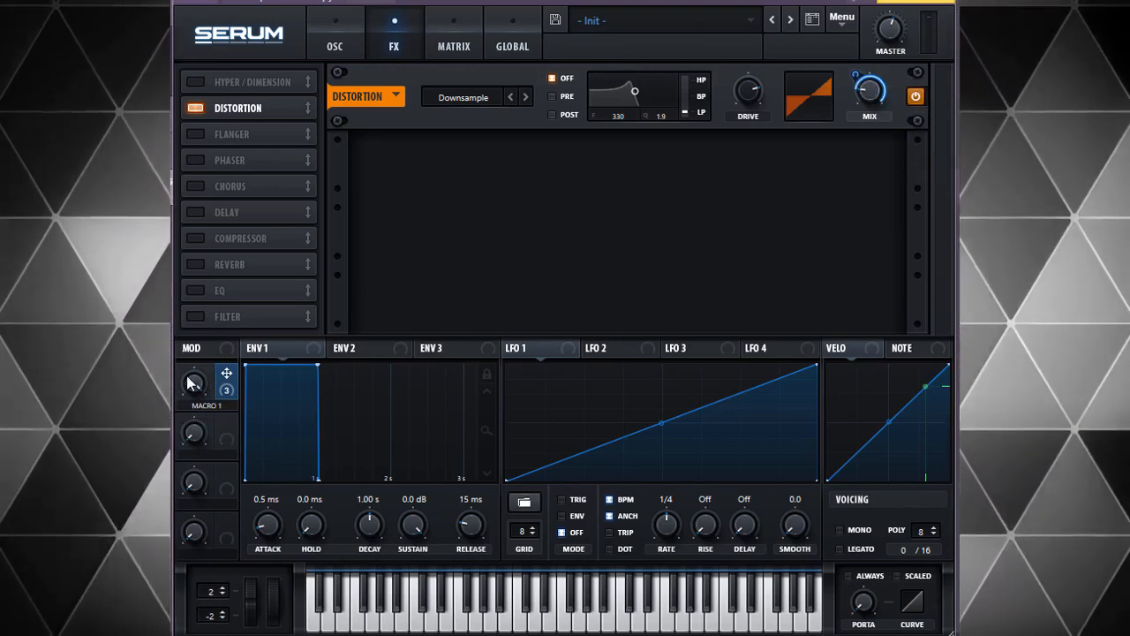
Step: Bend the modulation curve of the Macro 1 to Dist_Wet routing into a steep late rise
left_click_drag(193, 382, 192, 417)
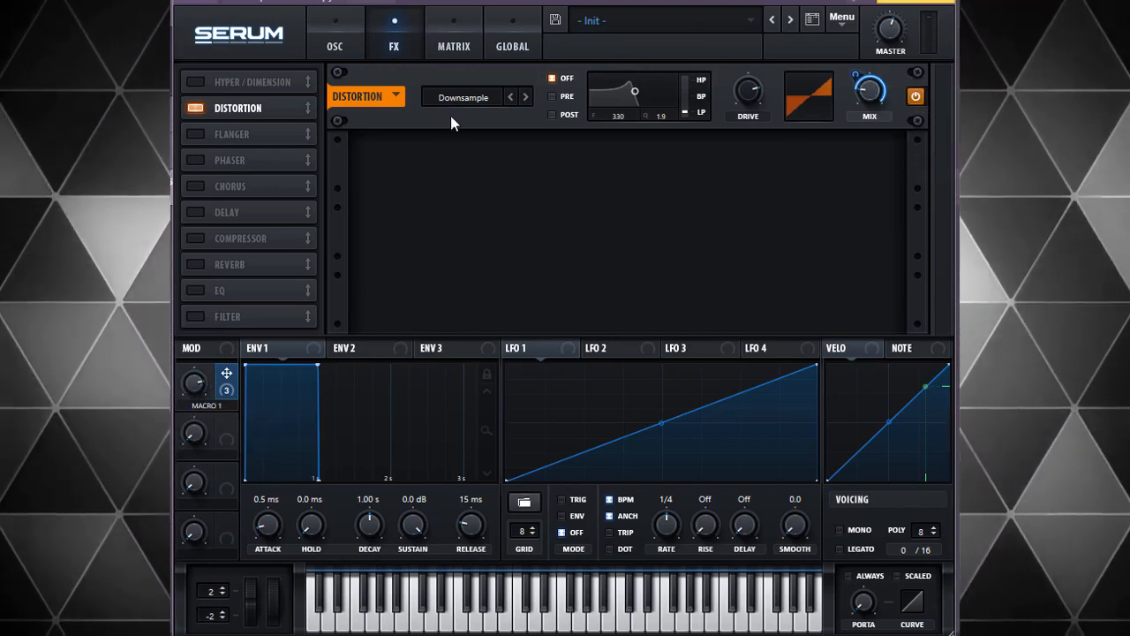
left_click(454, 44)
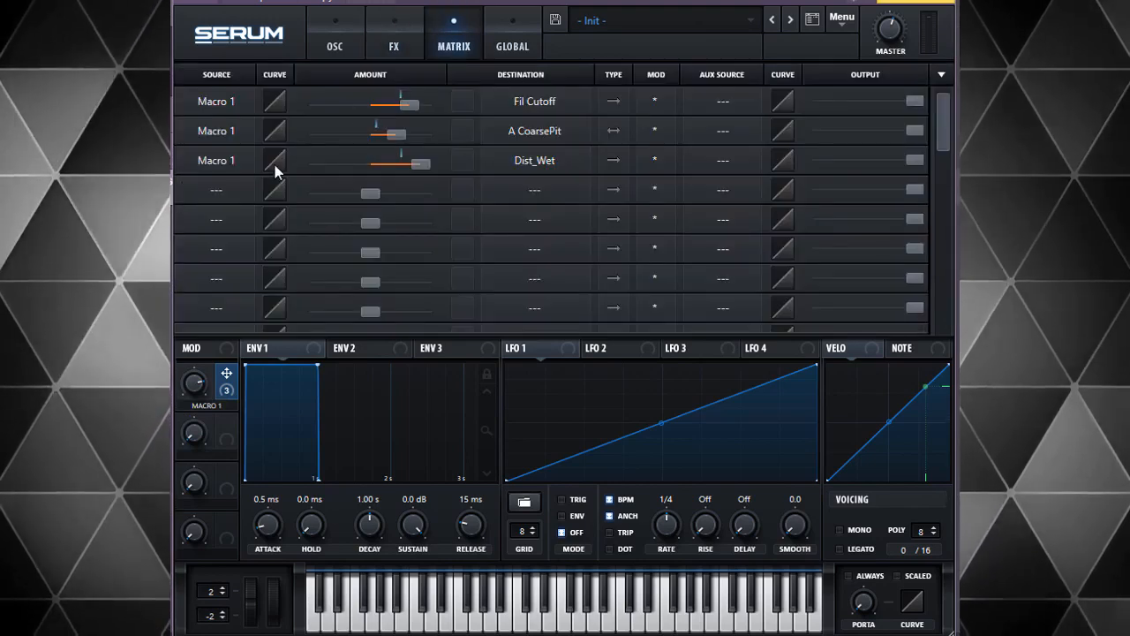
left_click_drag(276, 171, 291, 222)
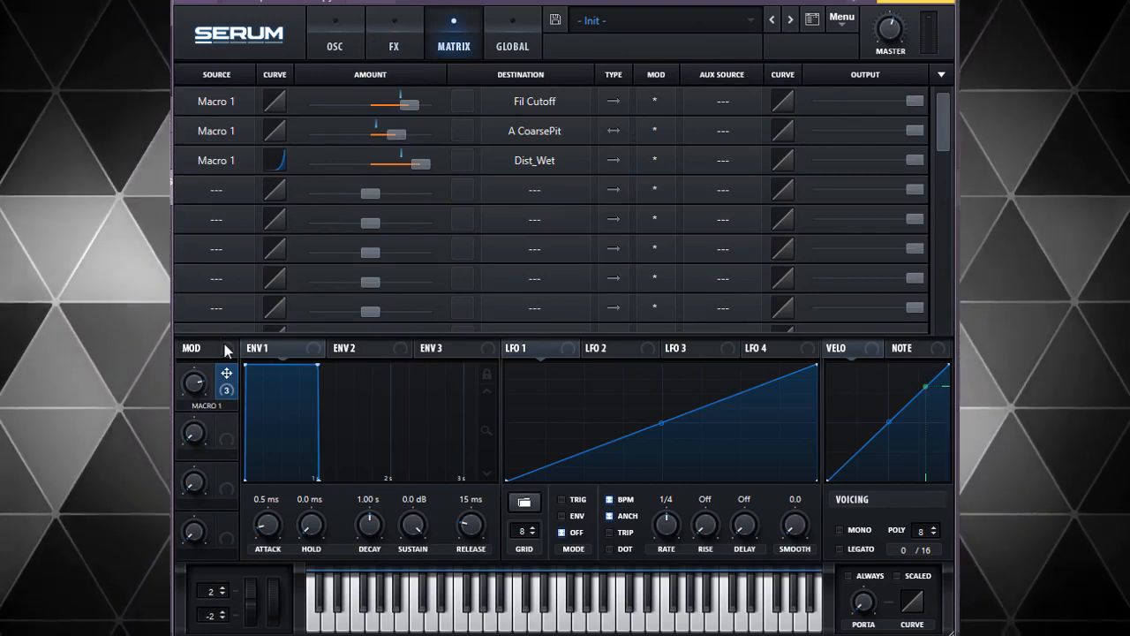
Step: Sweep Macro 1 through its range to test the curved distortion modulation, leaving it fully up
mouse_move(190, 395)
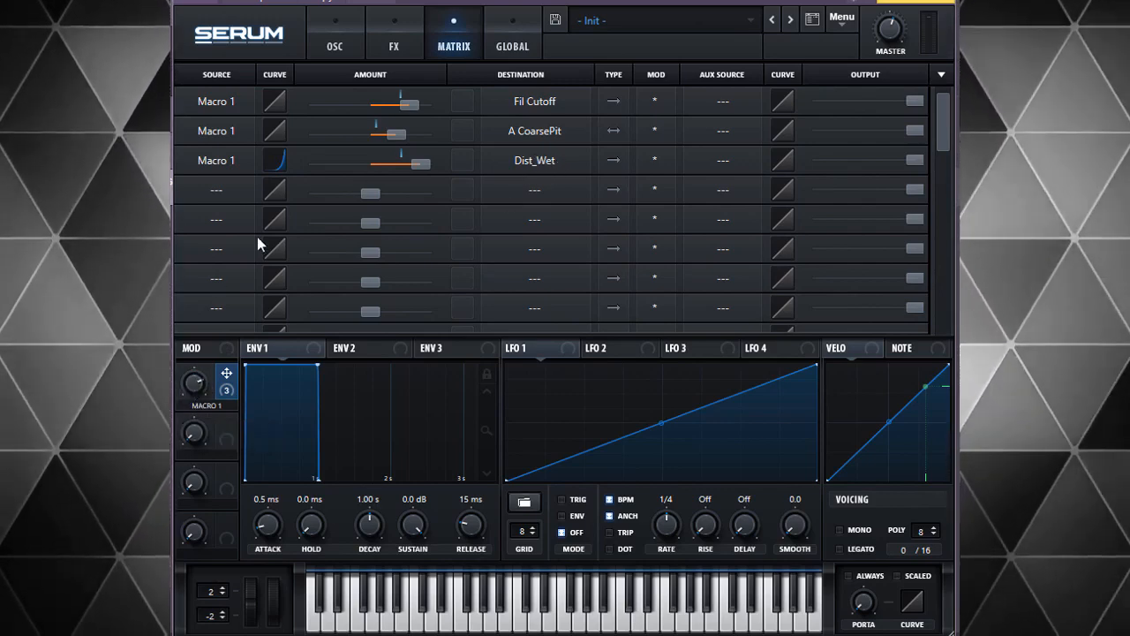
left_click_drag(198, 392, 203, 429)
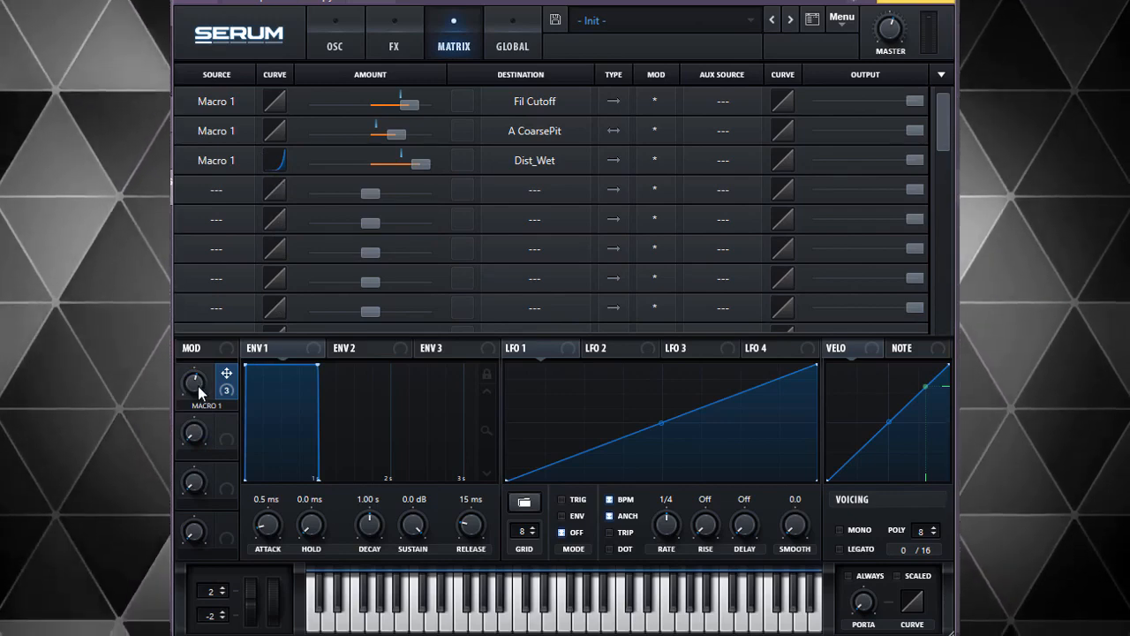
mouse_move(197, 386)
left_click_drag(196, 384, 198, 289)
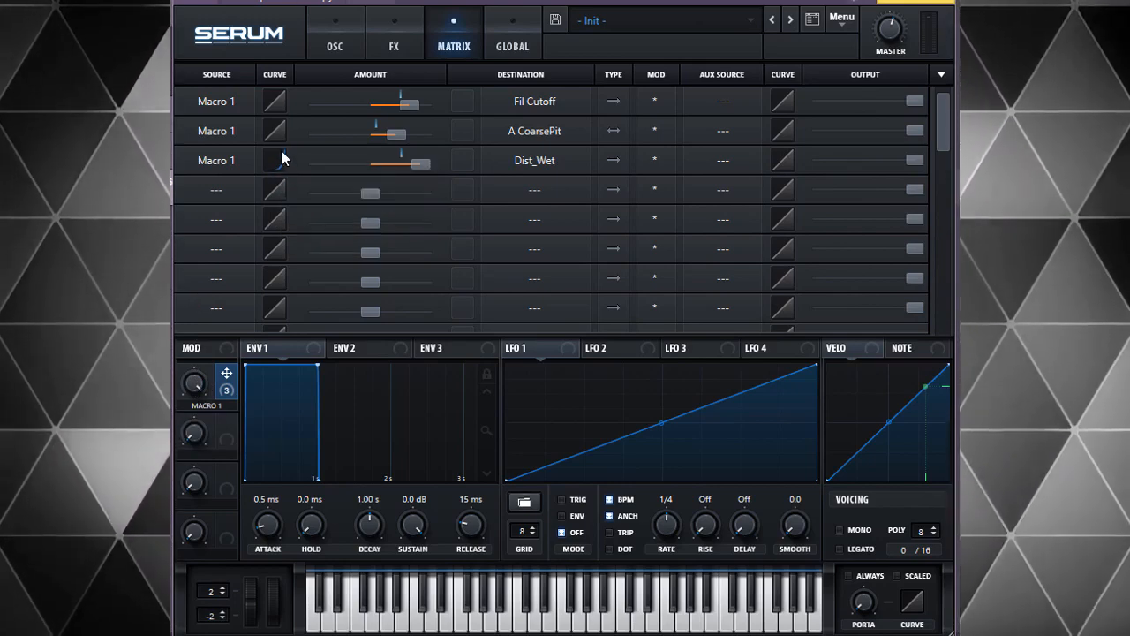
left_click_drag(196, 382, 214, 597)
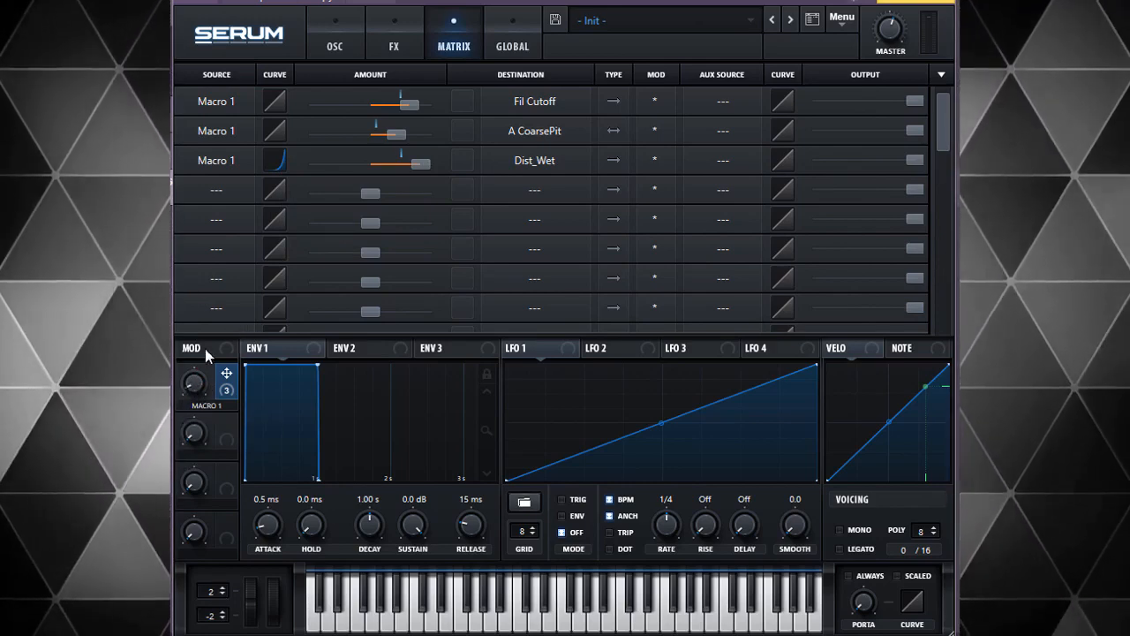
left_click_drag(196, 385, 173, 167)
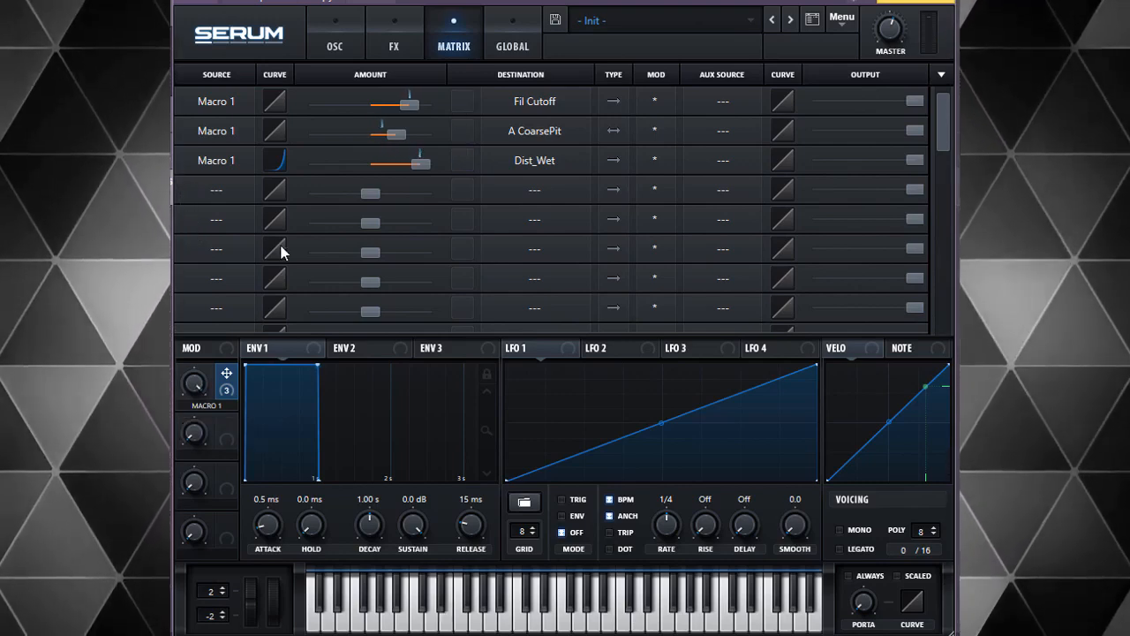
Step: Reduce the depth of Macro 1's modulation on the distortion mix
left_click(388, 49)
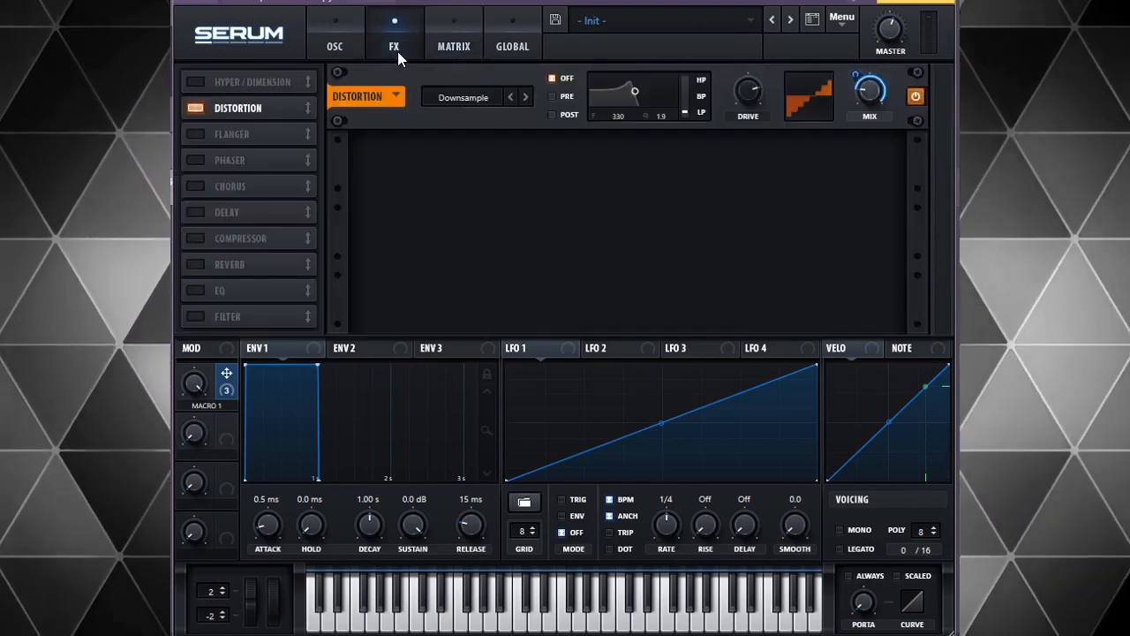
right_click(859, 81)
left_click_drag(856, 73, 848, 99)
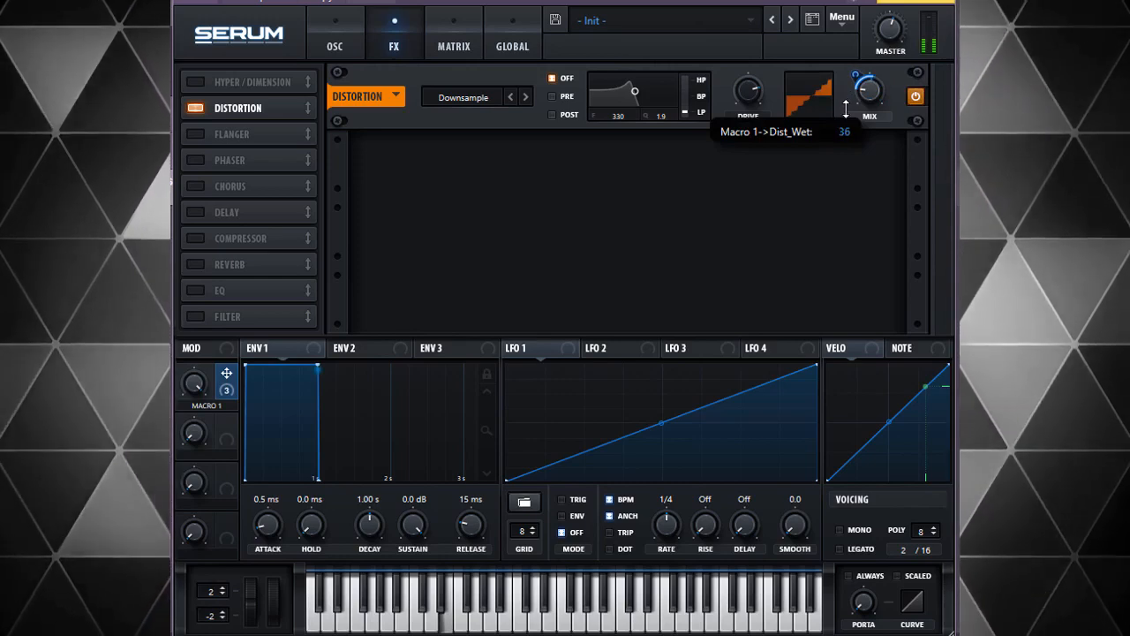
left_click_drag(846, 108, 848, 107)
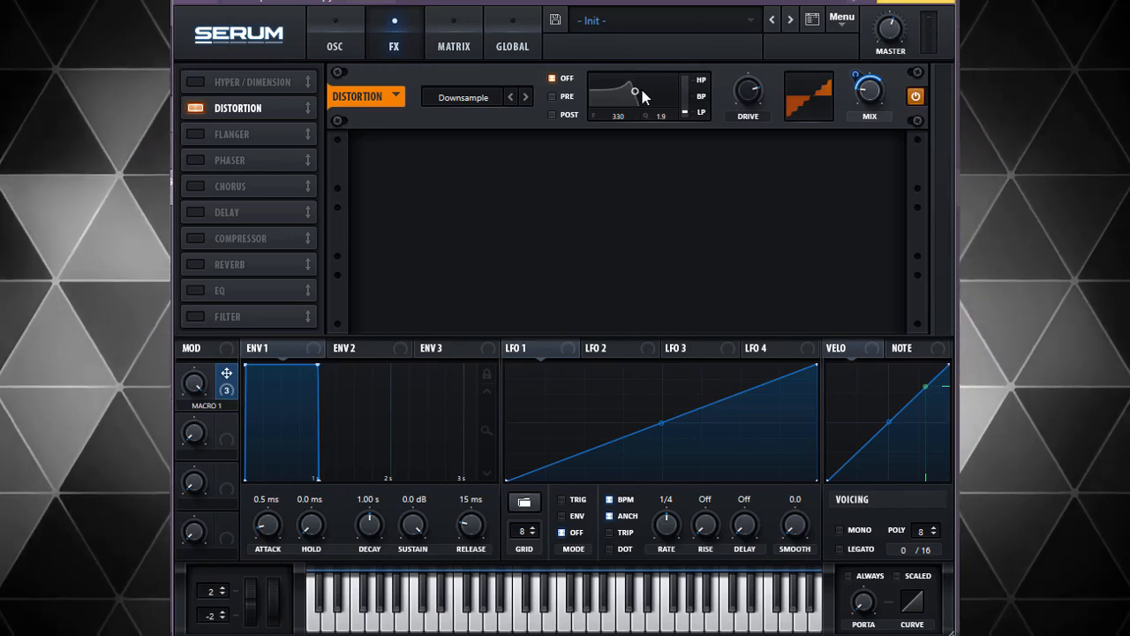
Step: Enable the distortion filter in Post mode as a high-pass at about 224 Hz with a Q of 1.6
left_click(573, 116)
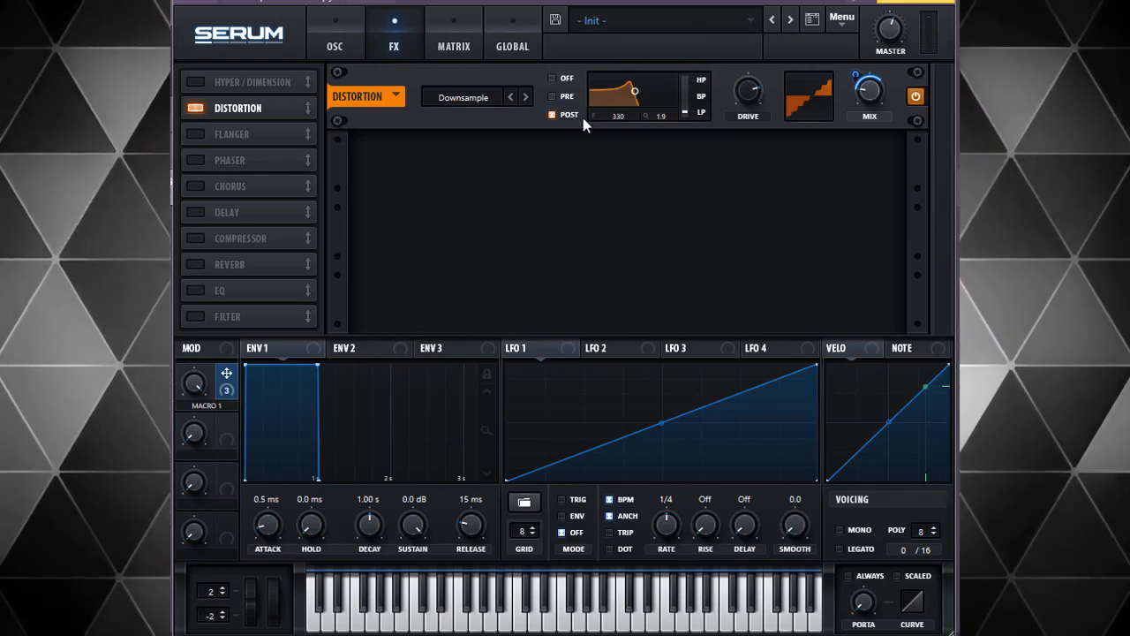
left_click_drag(686, 104, 689, 9)
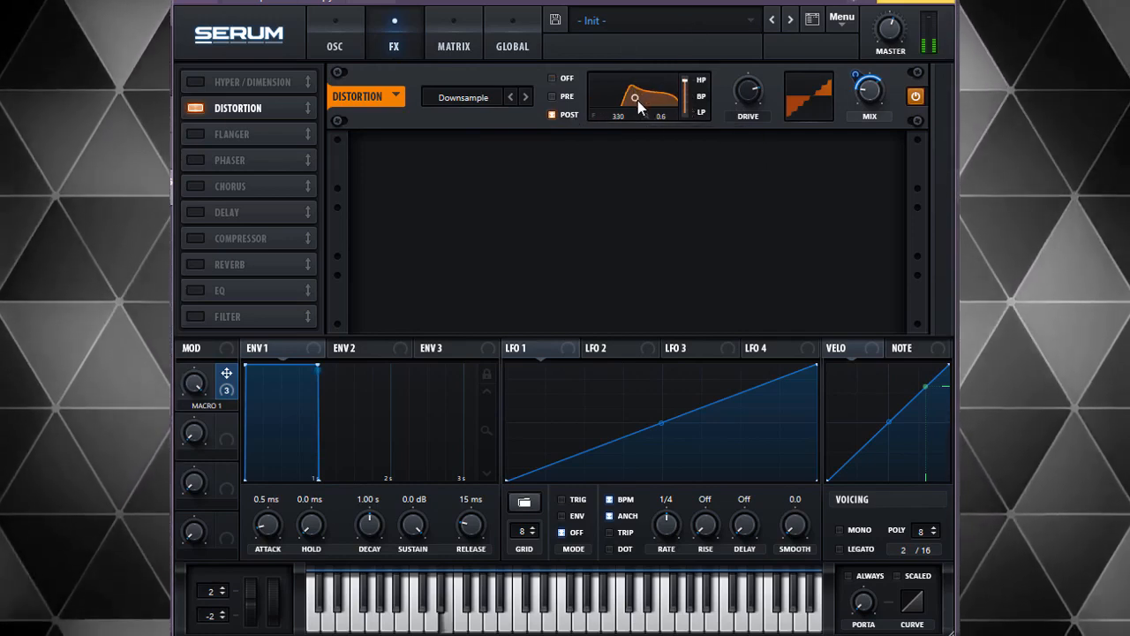
left_click_drag(638, 101, 656, 95)
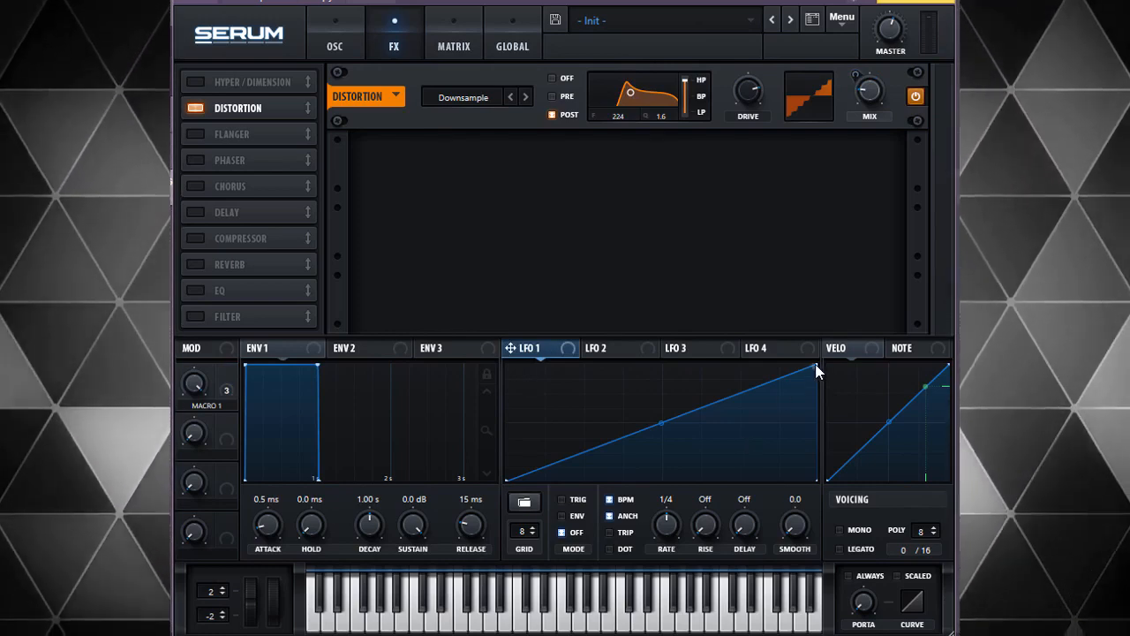
Step: Shape LFO 1 into a centred triangle and set the distortion filter frequency to 274 Hz after sweeping it
left_click_drag(816, 369, 663, 362)
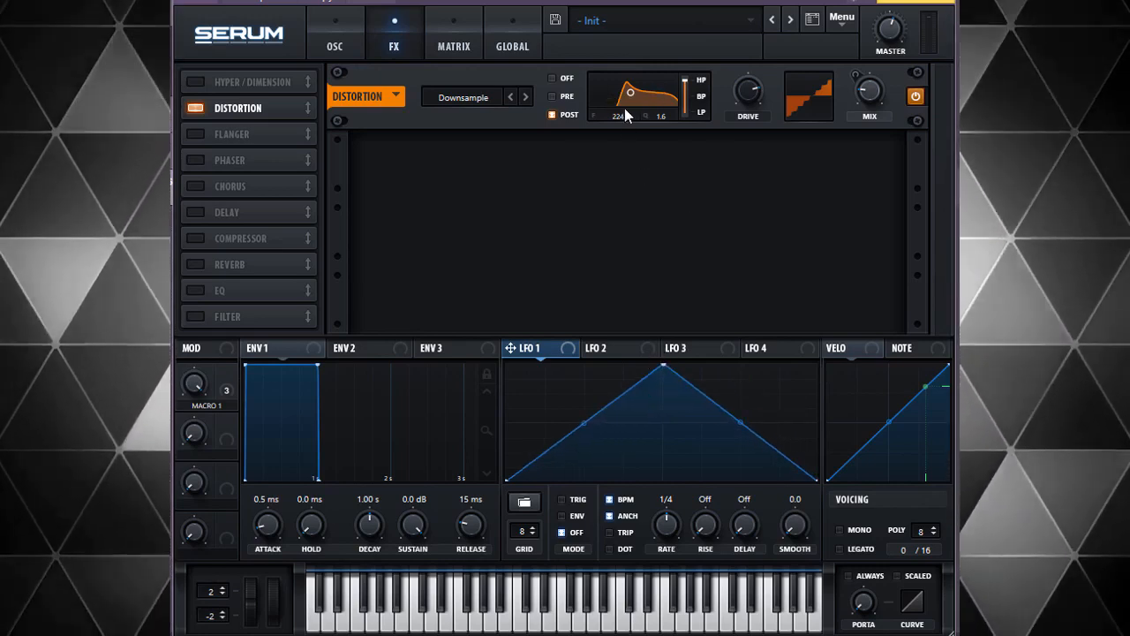
left_click_drag(616, 117, 634, 121)
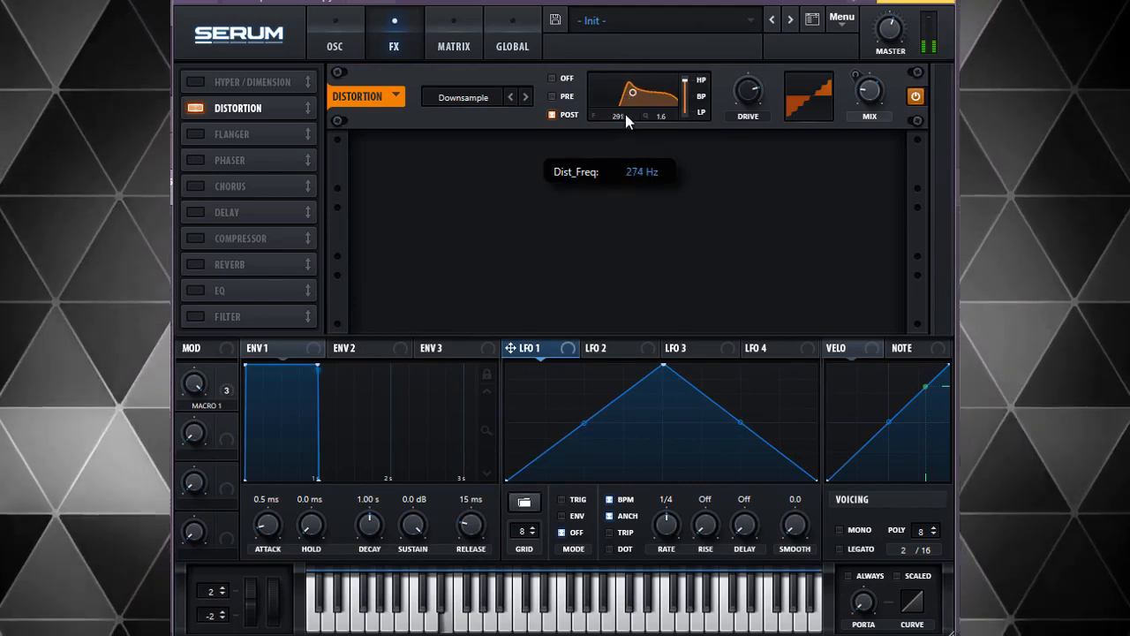
left_click_drag(617, 71, 628, 126)
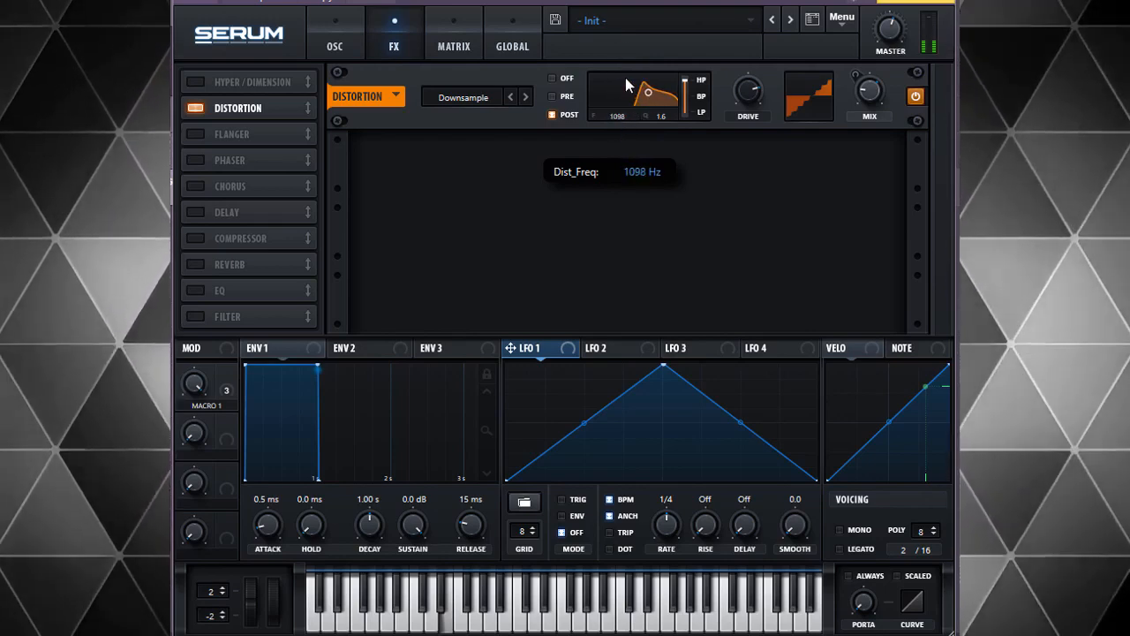
left_click_drag(638, 132, 637, 132)
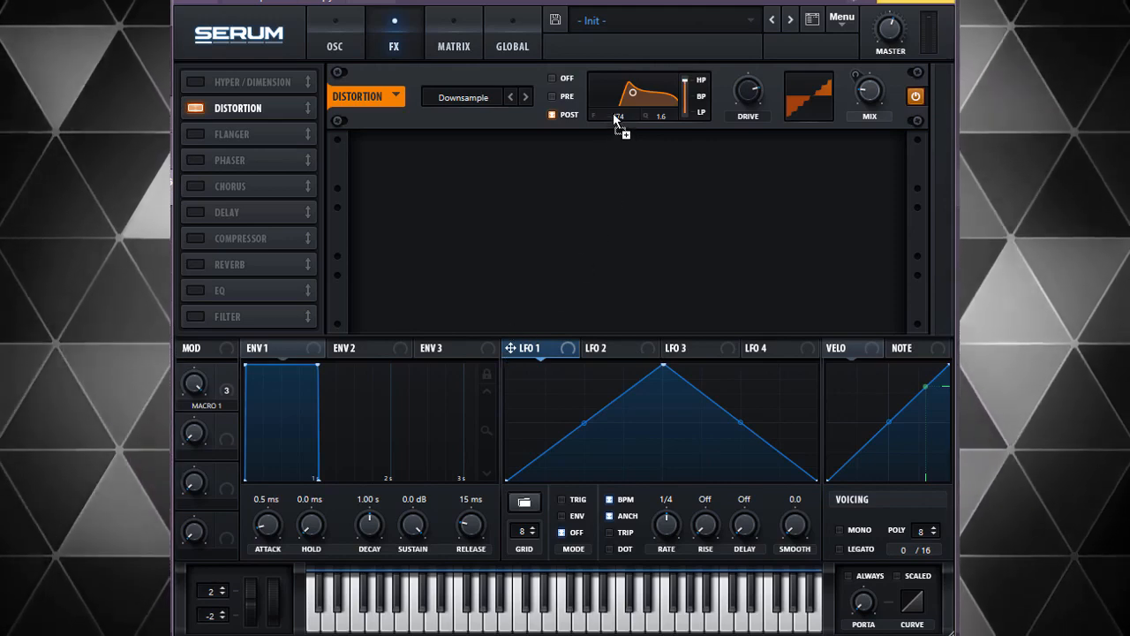
Step: Try modulating the distortion filter frequency with LFO 1, and remove all modulators from that control
left_click_drag(614, 114, 614, 114)
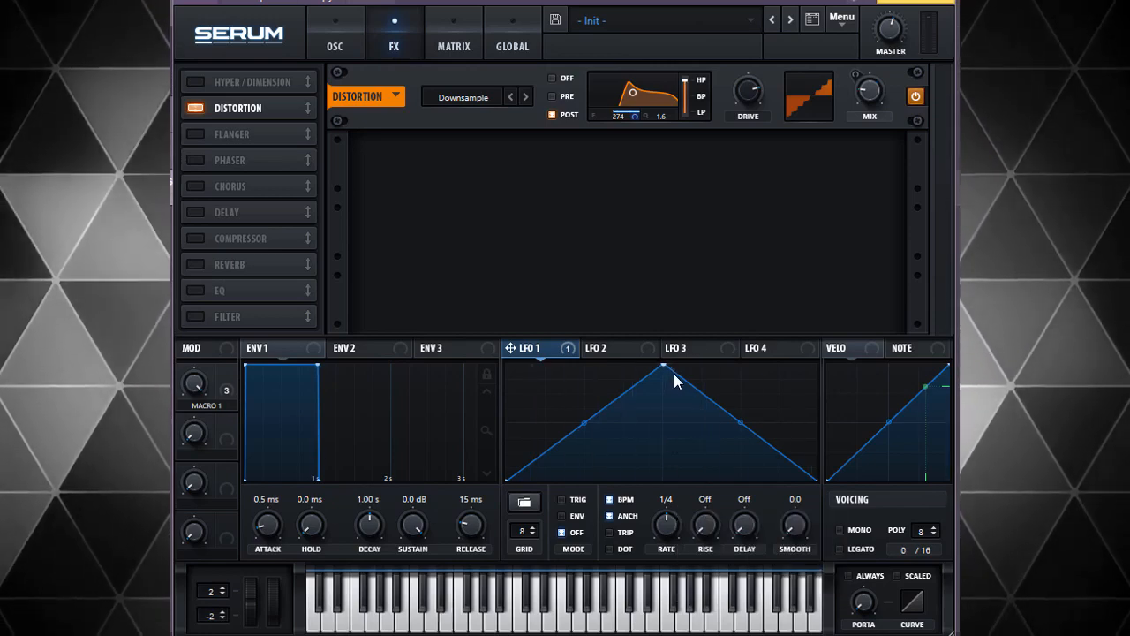
right_click(626, 117)
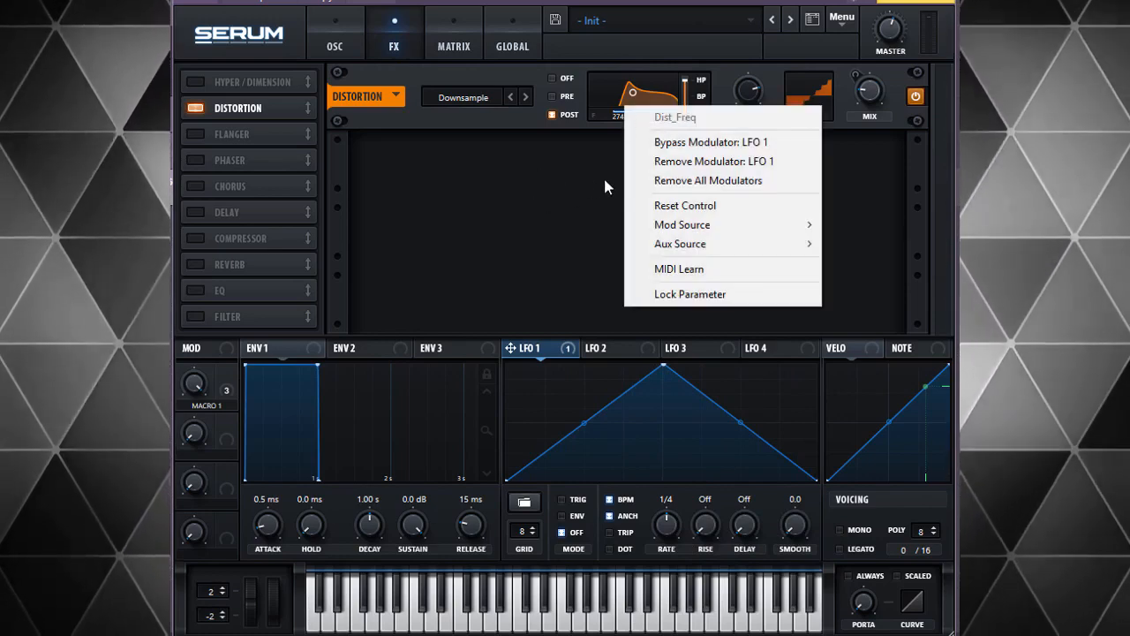
left_click(664, 180)
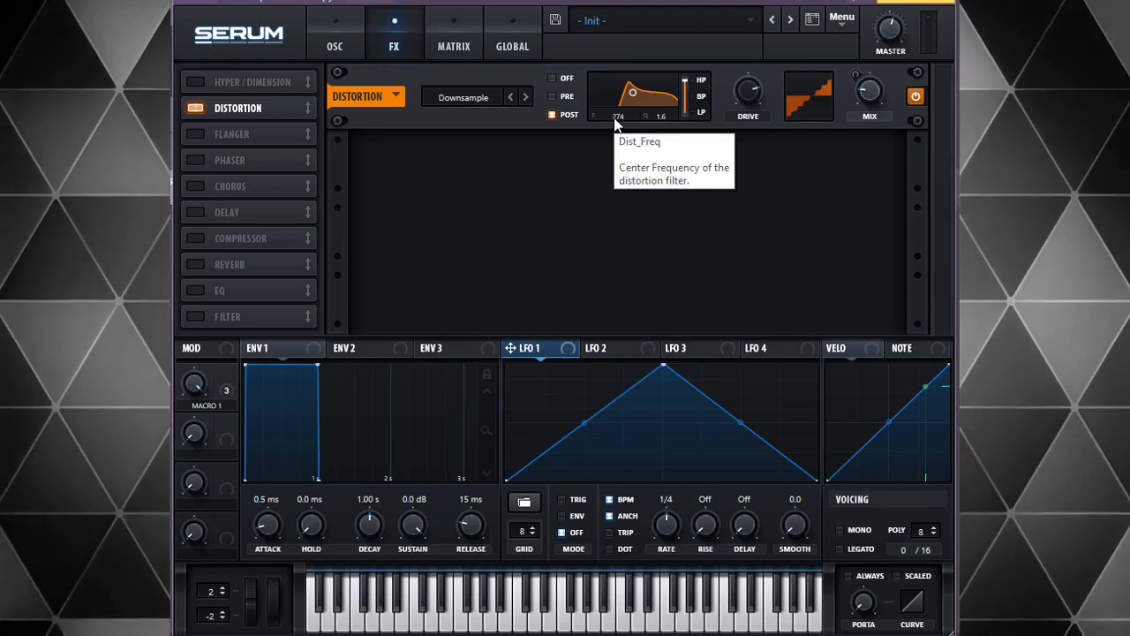
Step: Add a modulation matrix routing from Chaos1 to Dist_Freq in the fourth slot
left_click(515, 41)
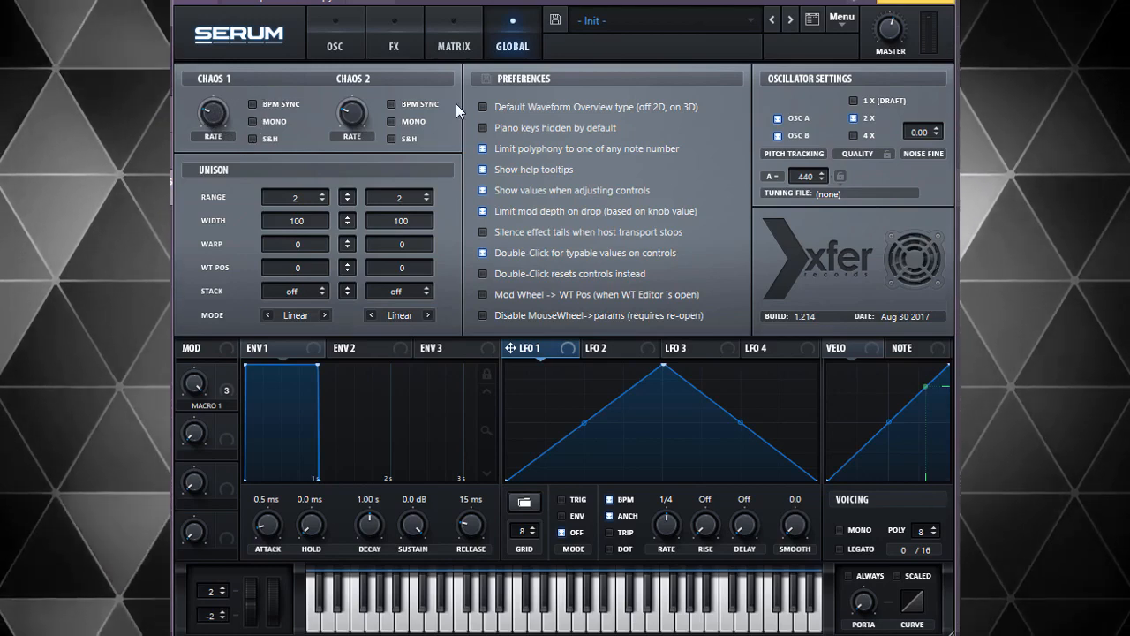
left_click(452, 46)
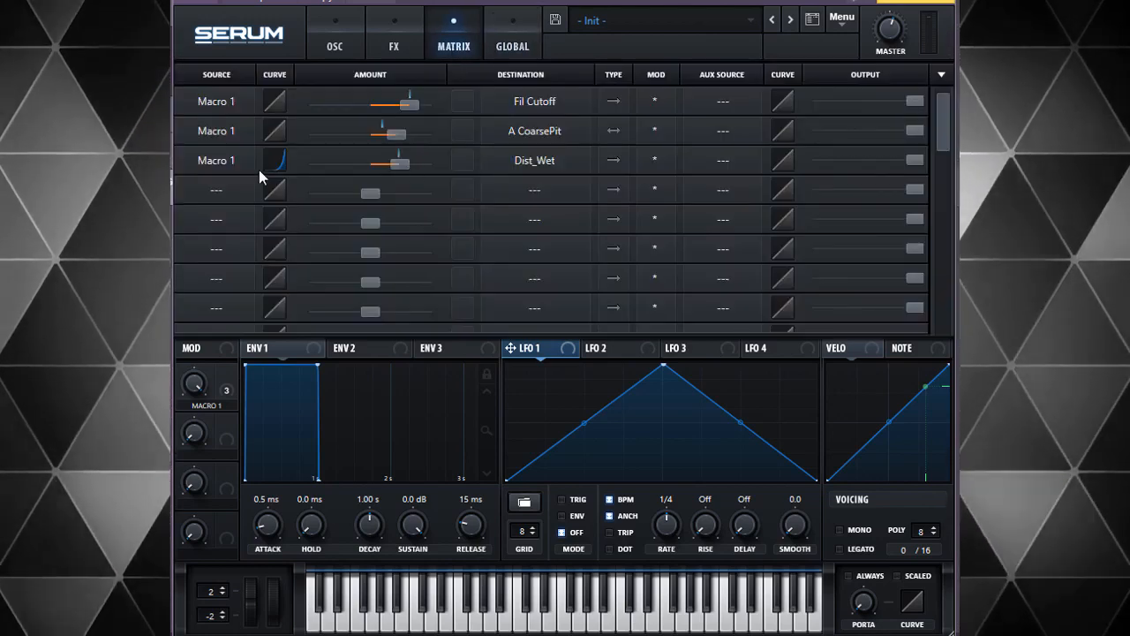
left_click(211, 192)
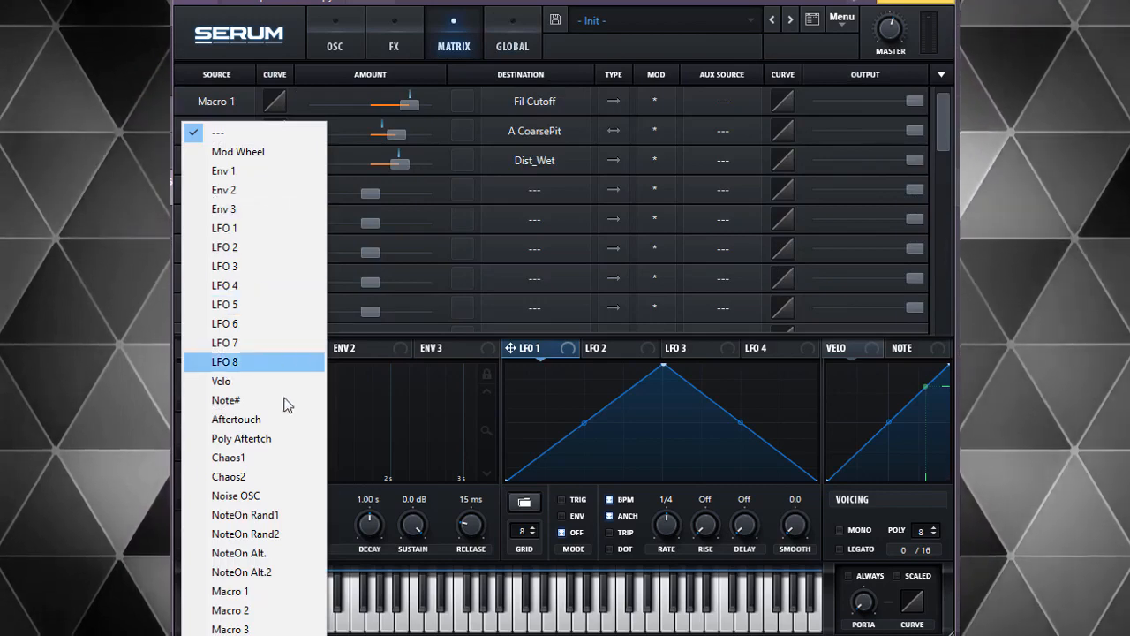
left_click(256, 462)
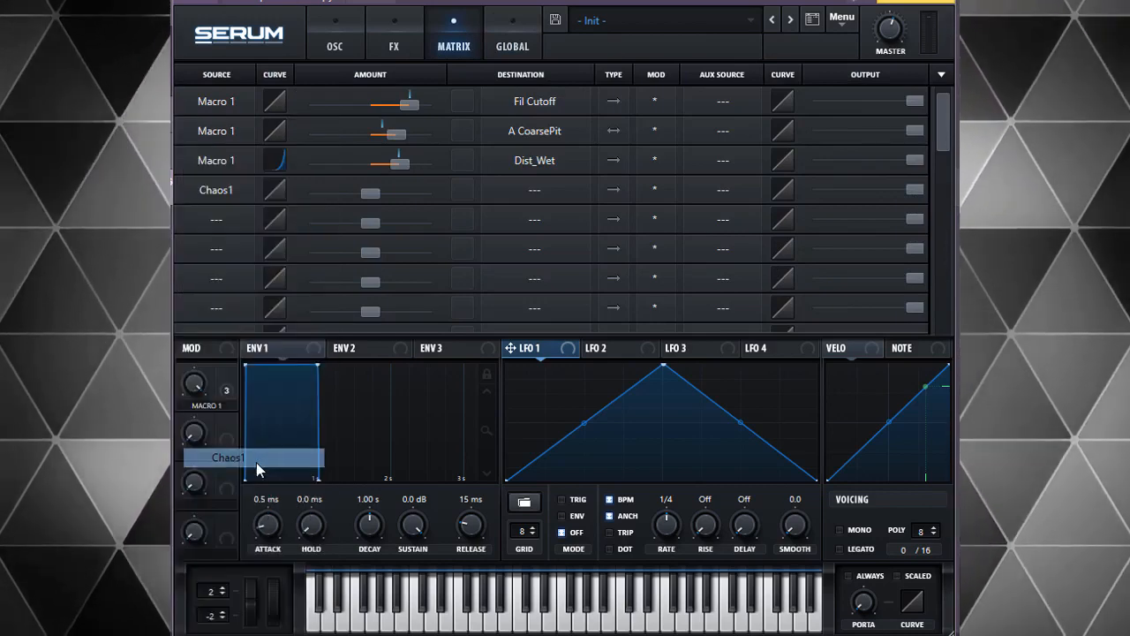
left_click(535, 190)
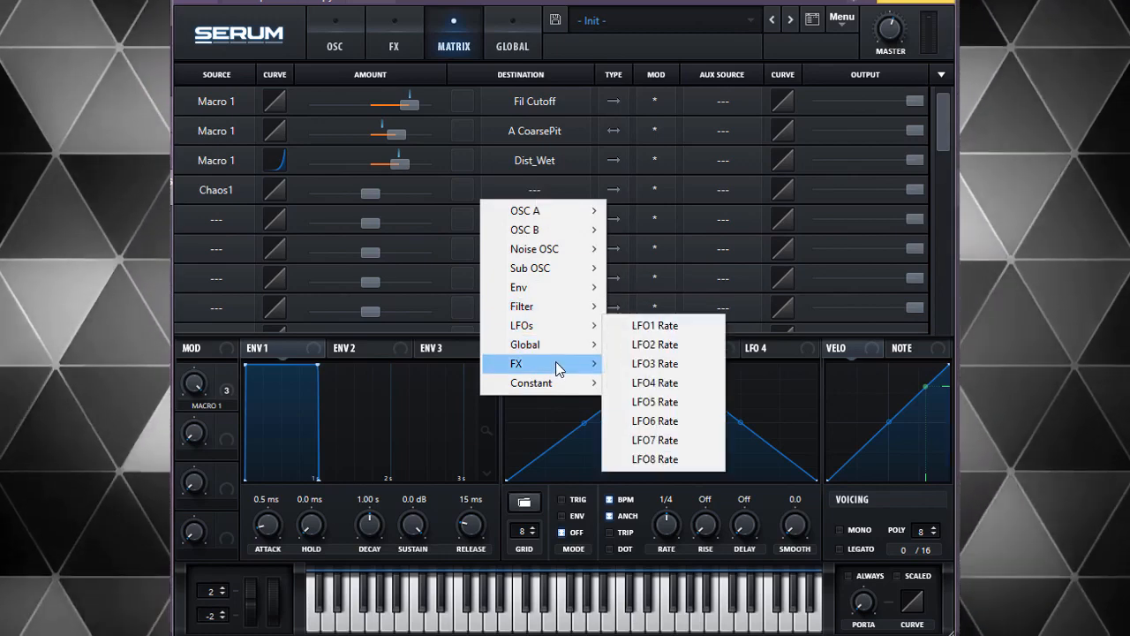
mouse_move(558, 368)
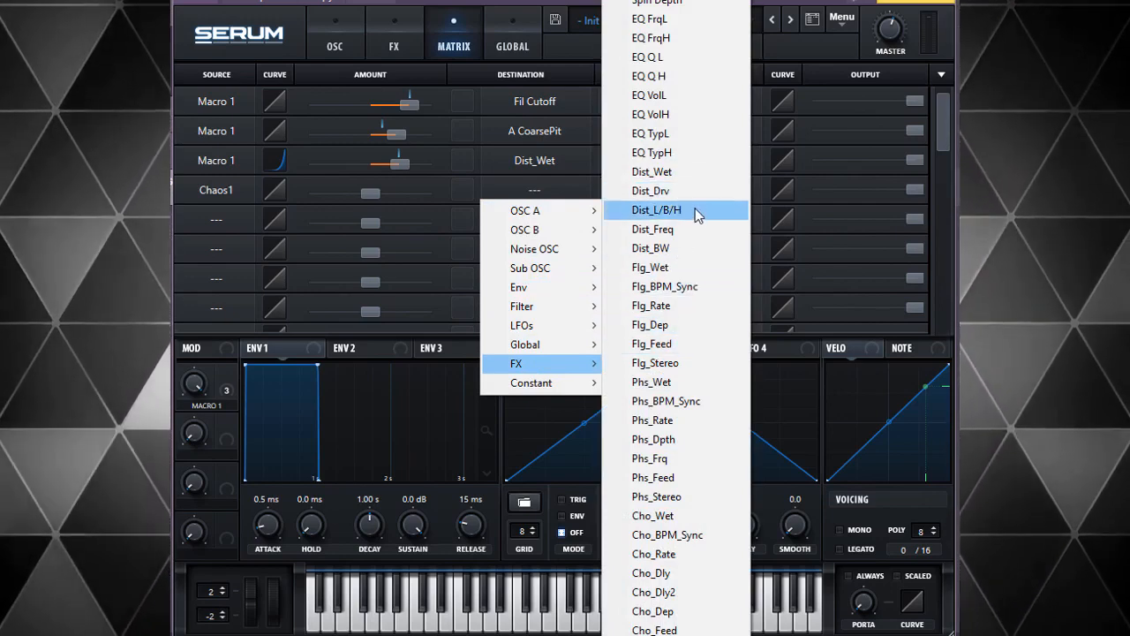
left_click(693, 232)
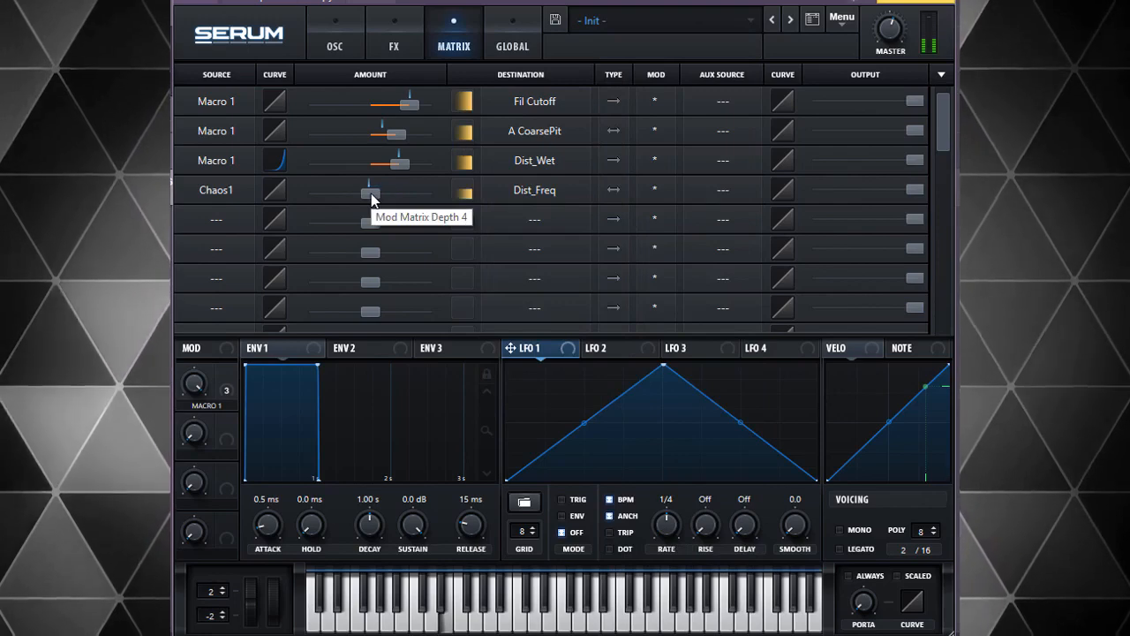
Step: Give the Chaos1 to Dist_Freq routing a negative amount and move the distortion filter to about 565 Hz with a Q of 2.6
left_click_drag(371, 196, 330, 191)
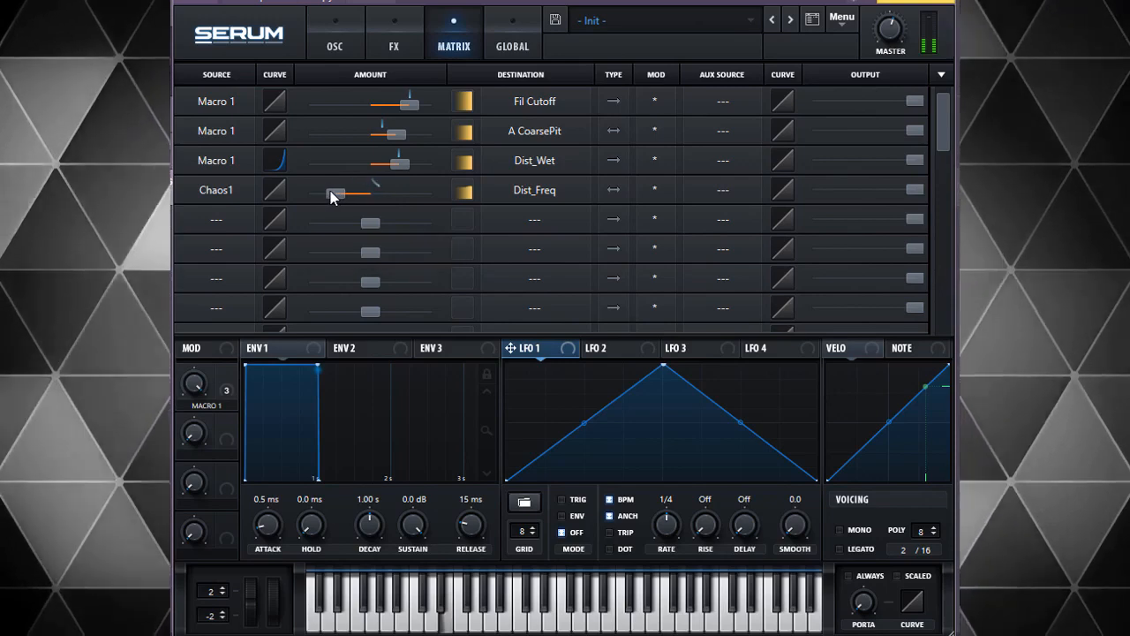
left_click(399, 48)
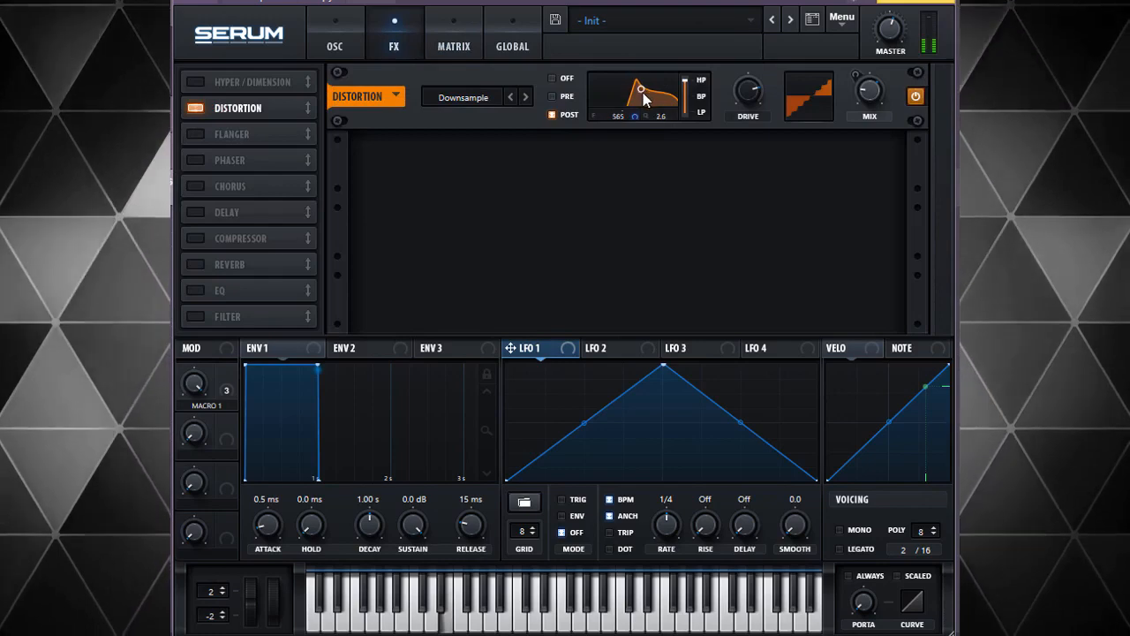
left_click(465, 48)
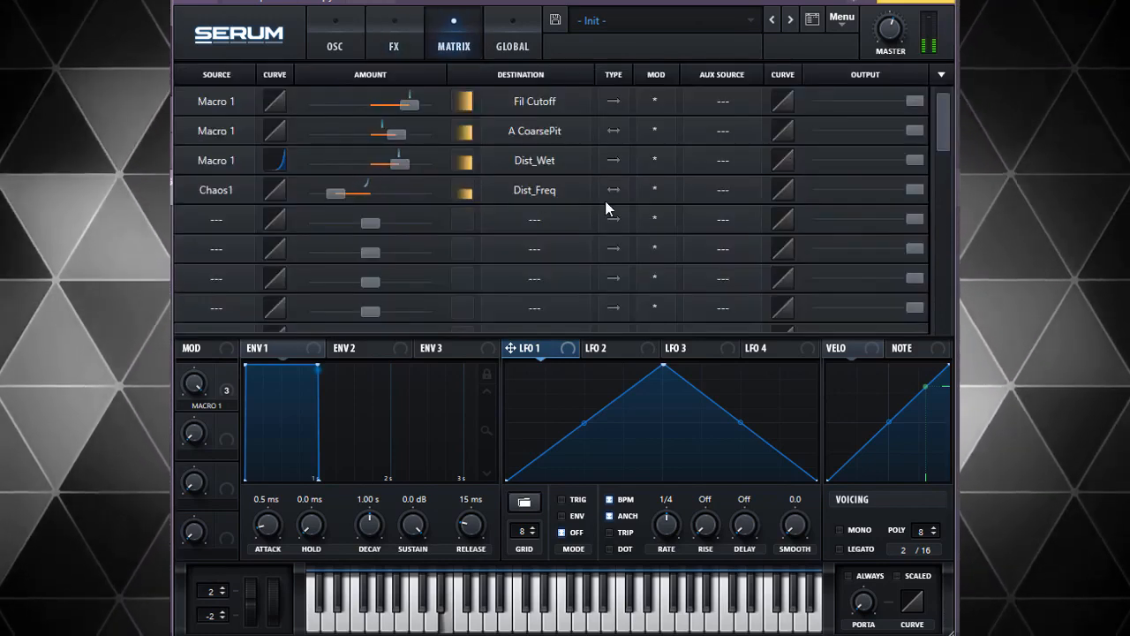
Step: Make the Chaos1 to Dist_Freq routing unidirectional and set its amount to about 64
left_click(614, 192)
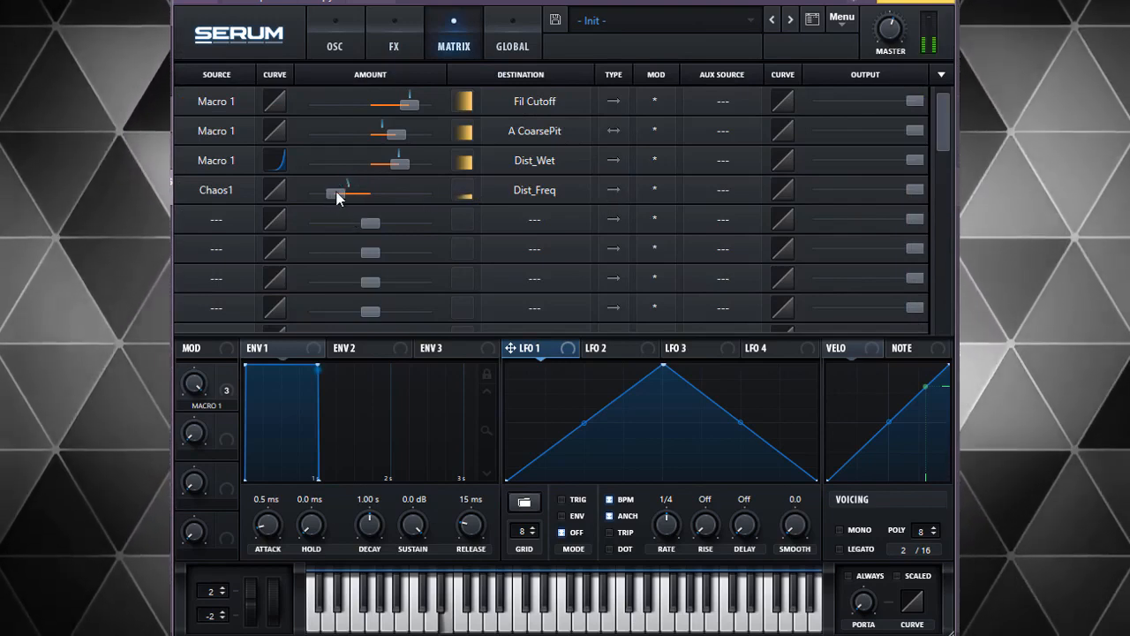
mouse_move(338, 196)
left_click_drag(336, 190, 351, 192)
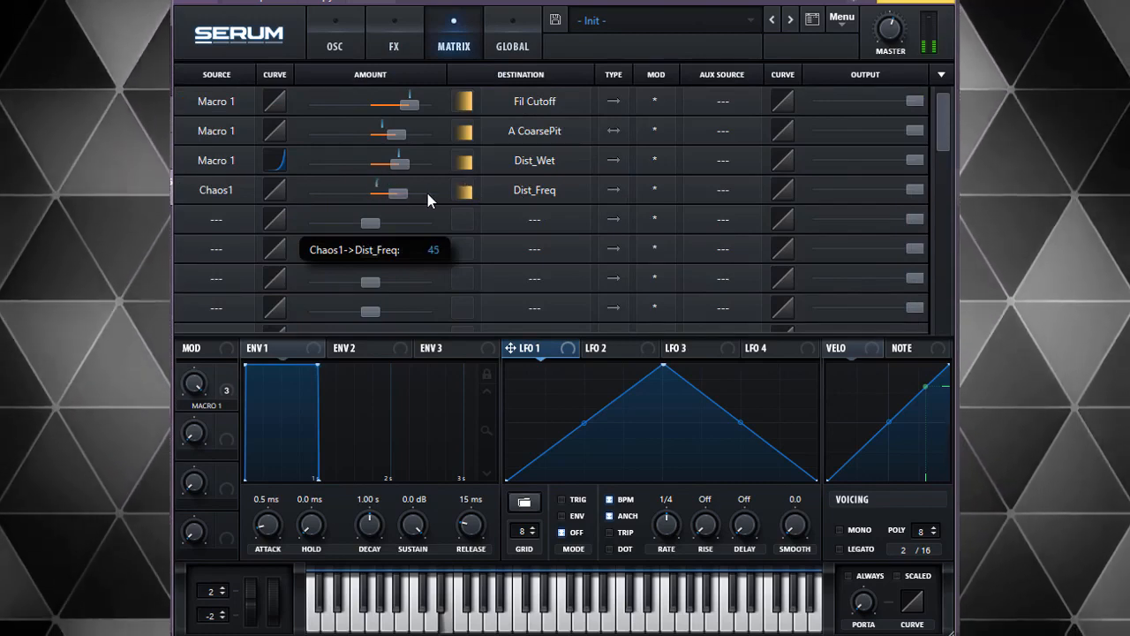
left_click_drag(427, 194, 402, 195)
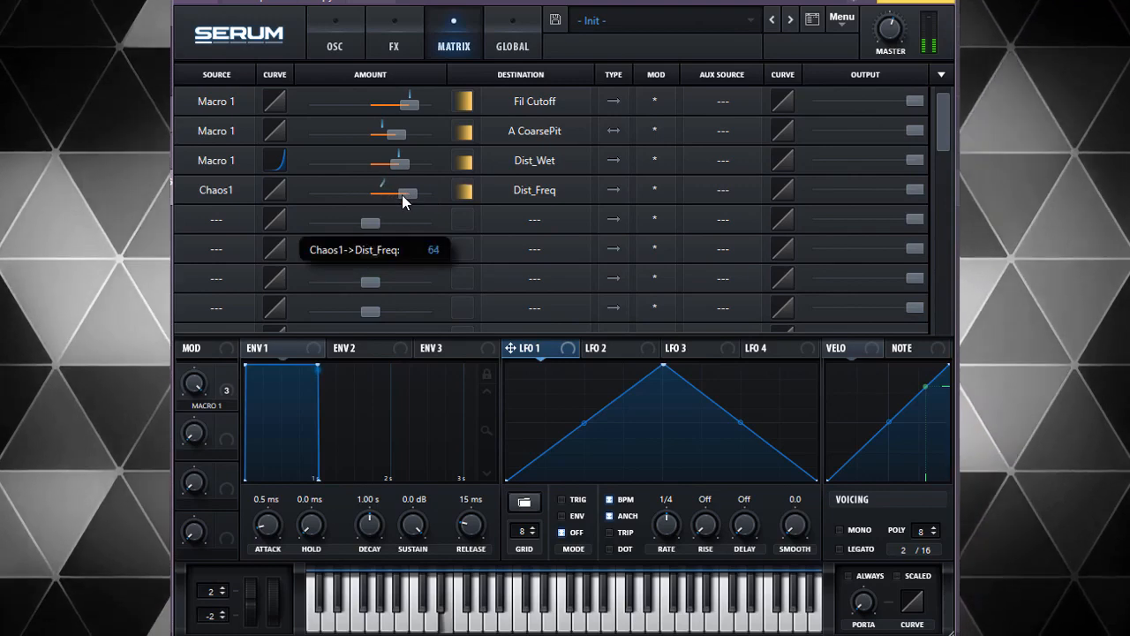
Step: Turn on BPM sync for Chaos 1 and raise its rate
left_click(513, 41)
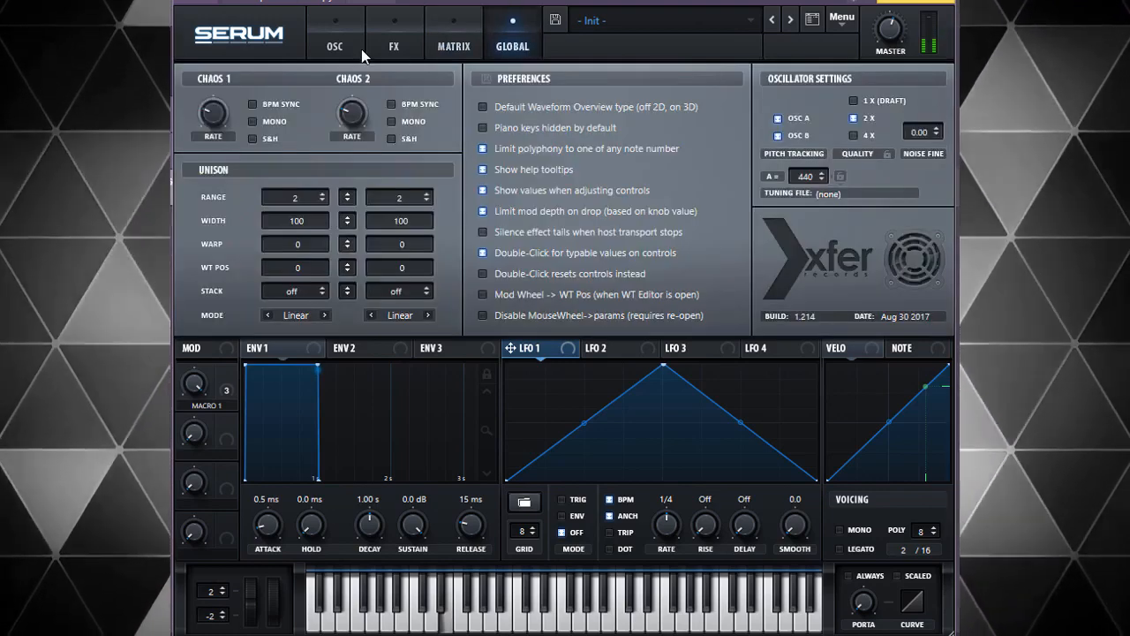
left_click(251, 104)
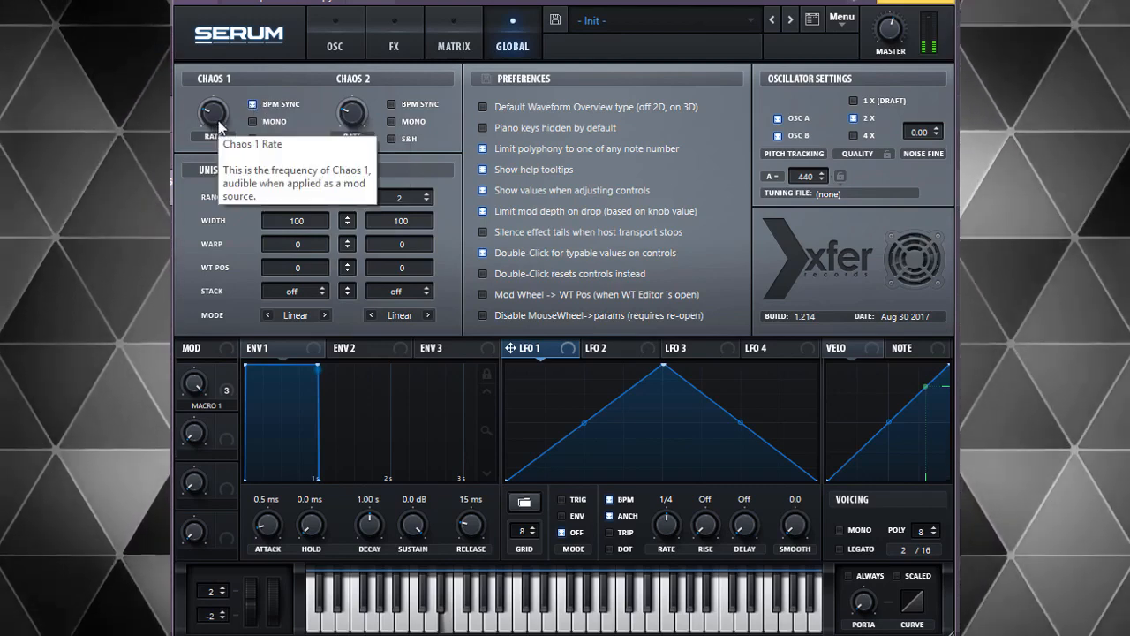
left_click(219, 124)
left_click_drag(219, 125, 227, 91)
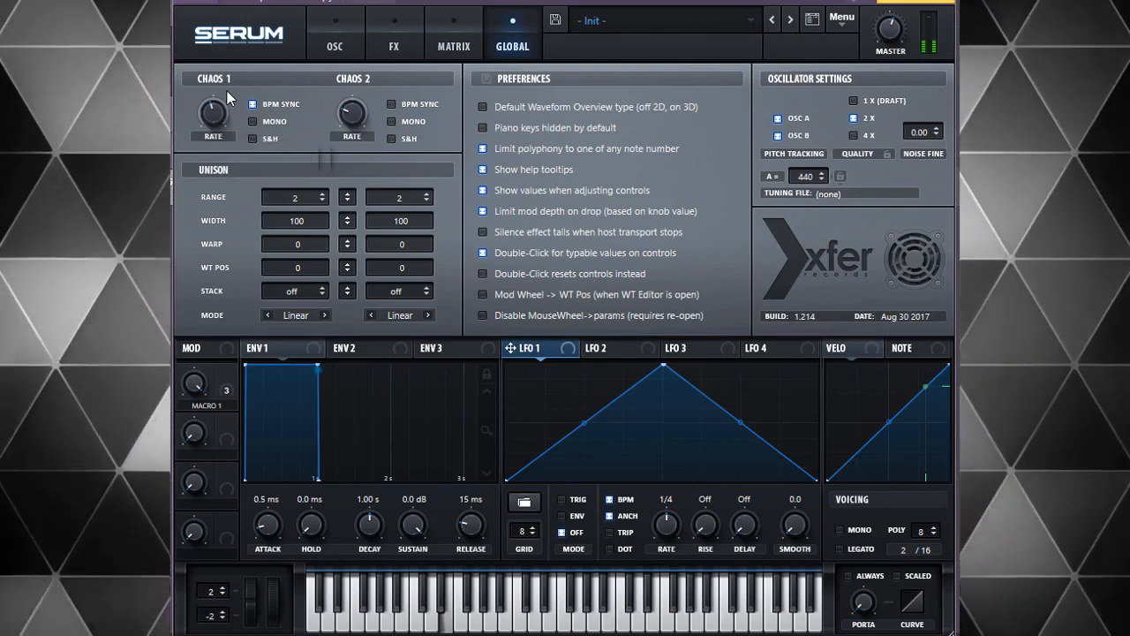
Step: Sweep Macro 1 through its range to audition the current modulation routings
left_click(341, 52)
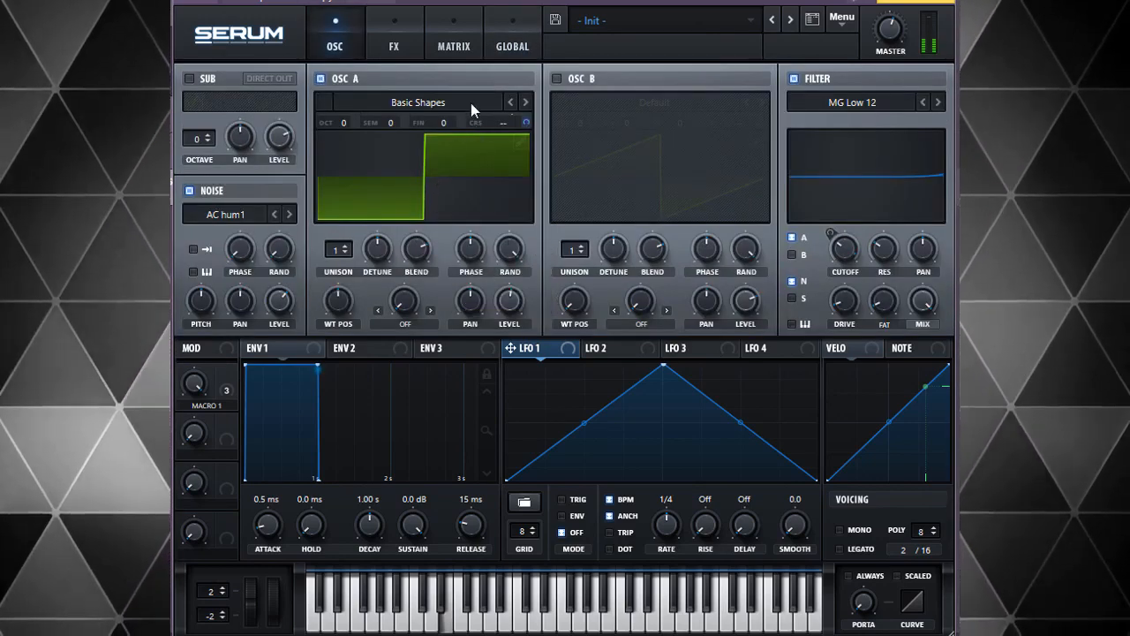
left_click(458, 50)
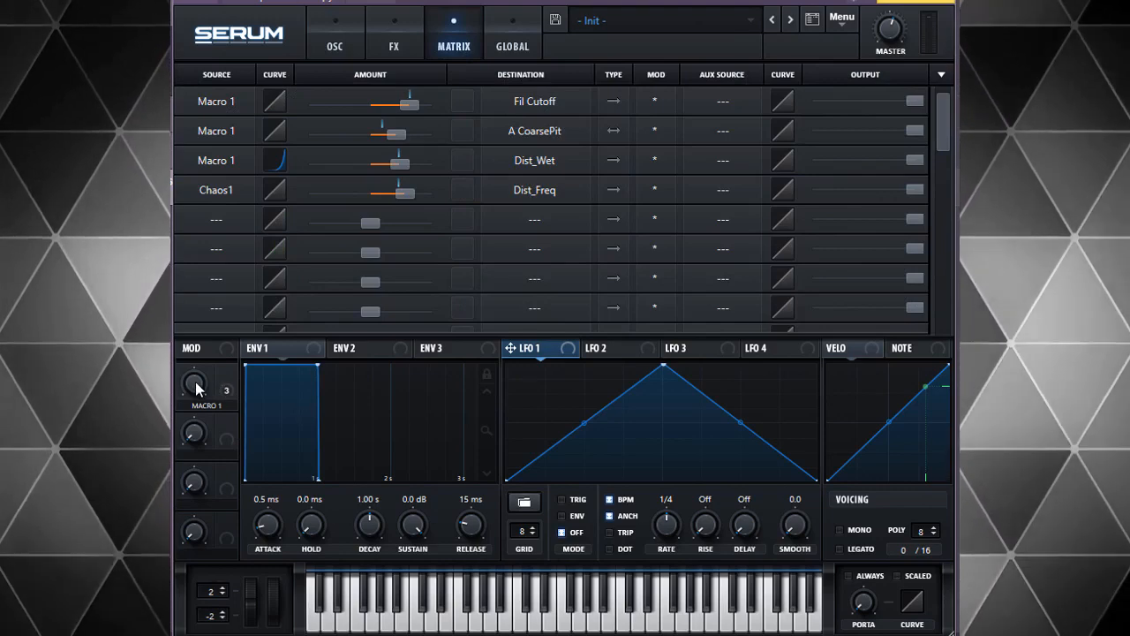
mouse_move(194, 387)
left_click_drag(194, 387, 212, 560)
Step: Set Osc A's warp mode to Sync and lower its octave to -2
left_click(335, 40)
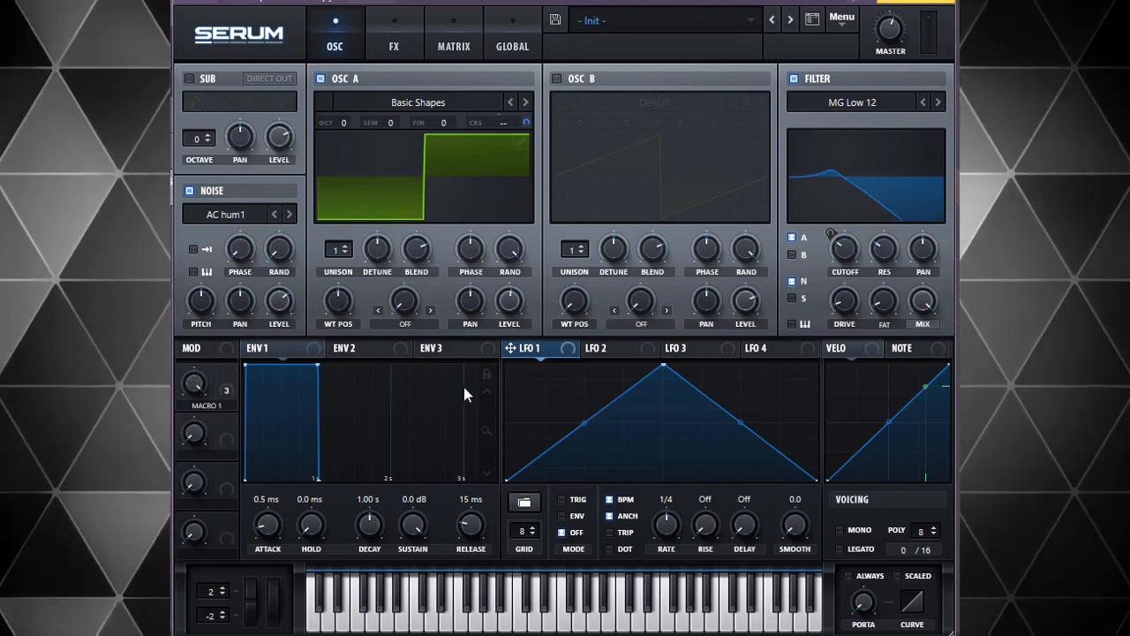
left_click(408, 322)
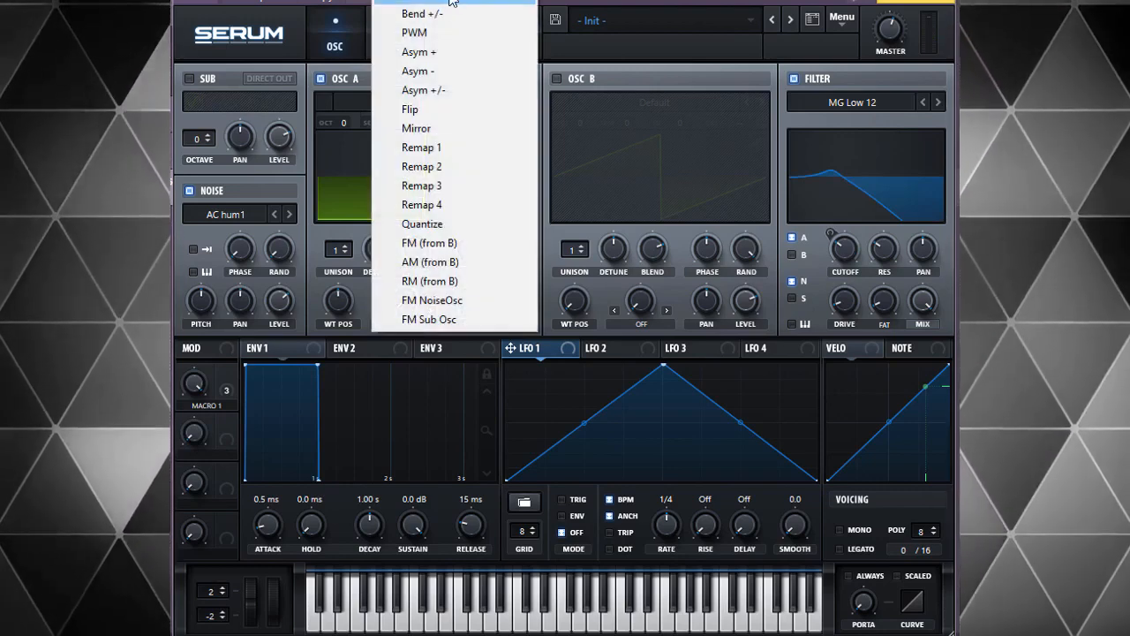
left_click(415, 2)
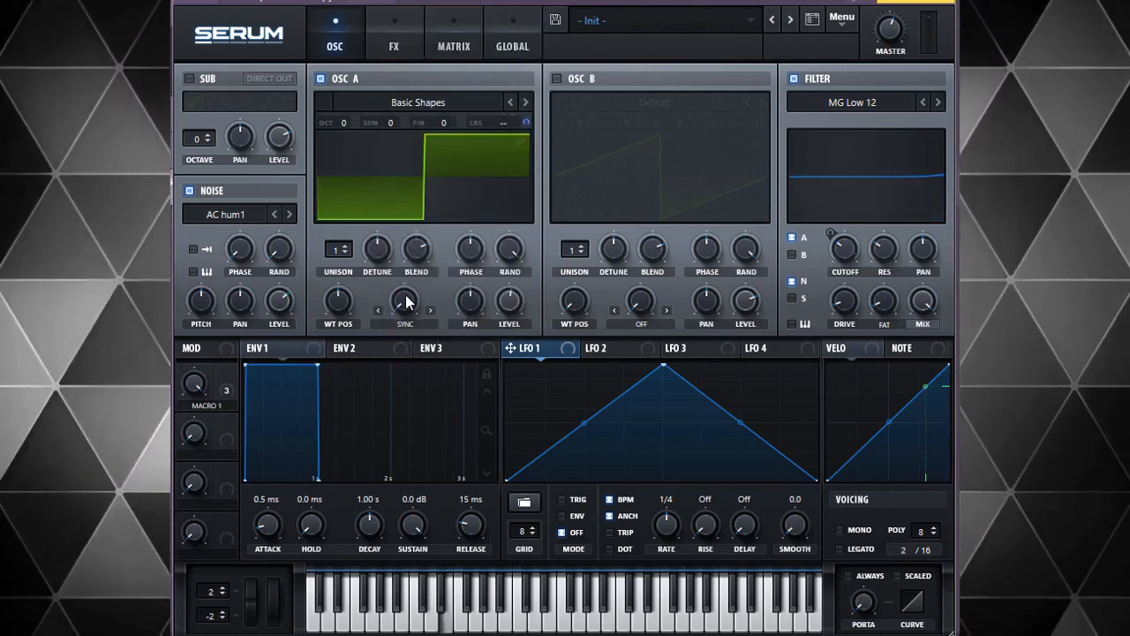
left_click_drag(409, 303, 411, 342)
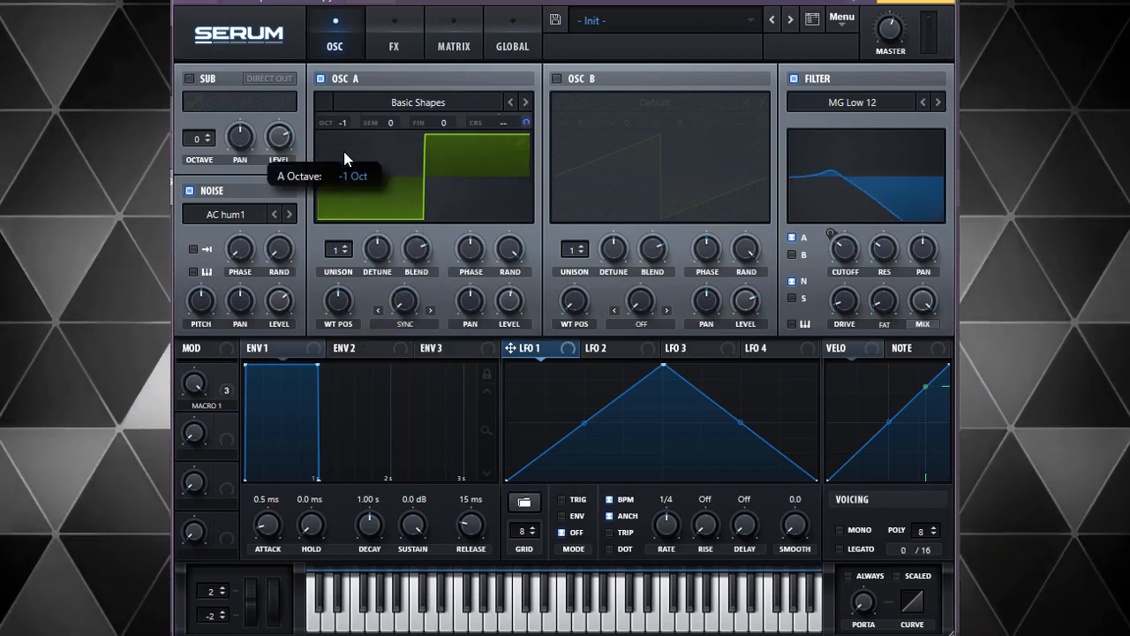
left_click_drag(344, 159, 345, 167)
Step: Try out Osc A's sync amount, reset it to zero, and assign Macro 1 to the warp control
left_click_drag(404, 301, 424, 190)
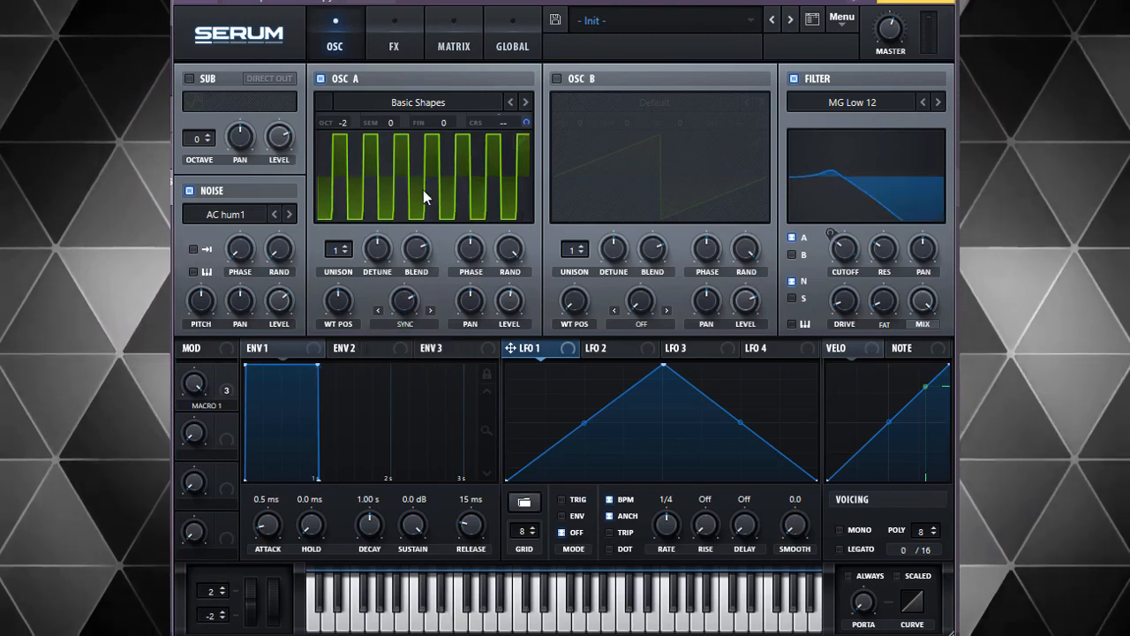
double_click(406, 307)
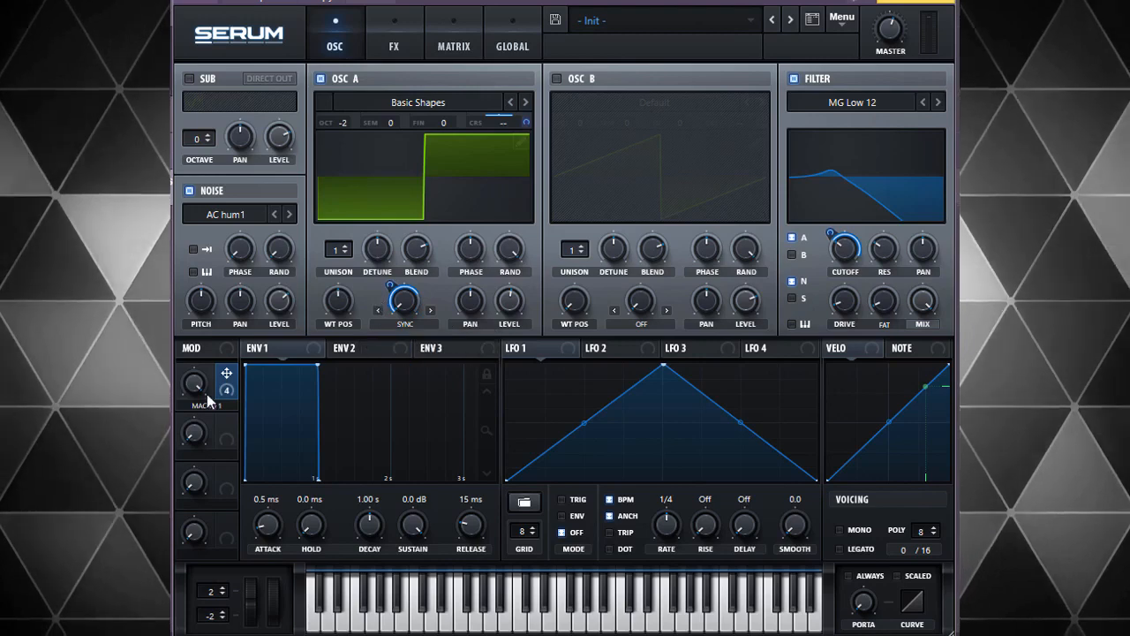
left_click_drag(196, 381, 177, 137)
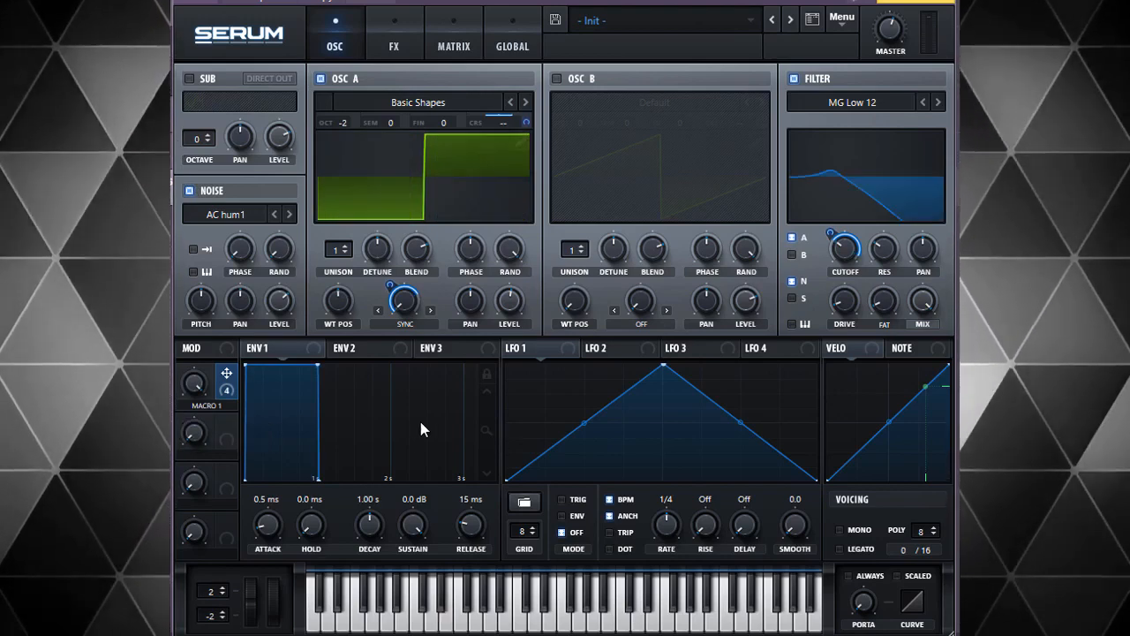
Step: Enable the EQ effect and switch its high band to a low-pass shape
left_click(404, 49)
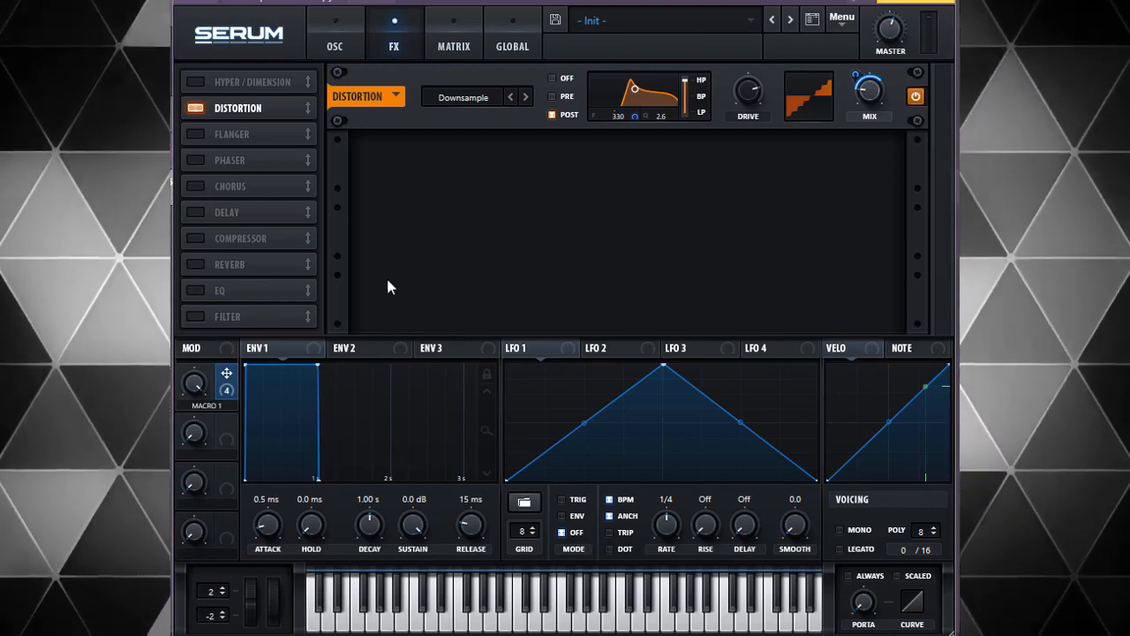
left_click(196, 290)
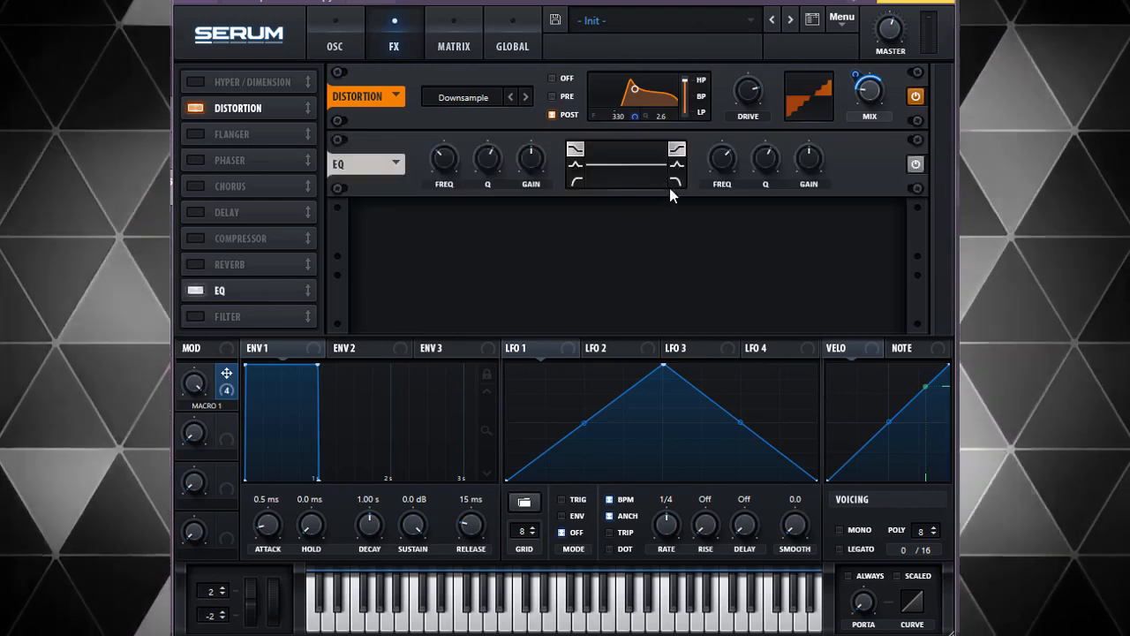
left_click(676, 181)
Step: Lower the EQ low-pass frequency to below 93 Hz and assign Macro 4 to modulate it
left_click_drag(727, 177, 707, 251)
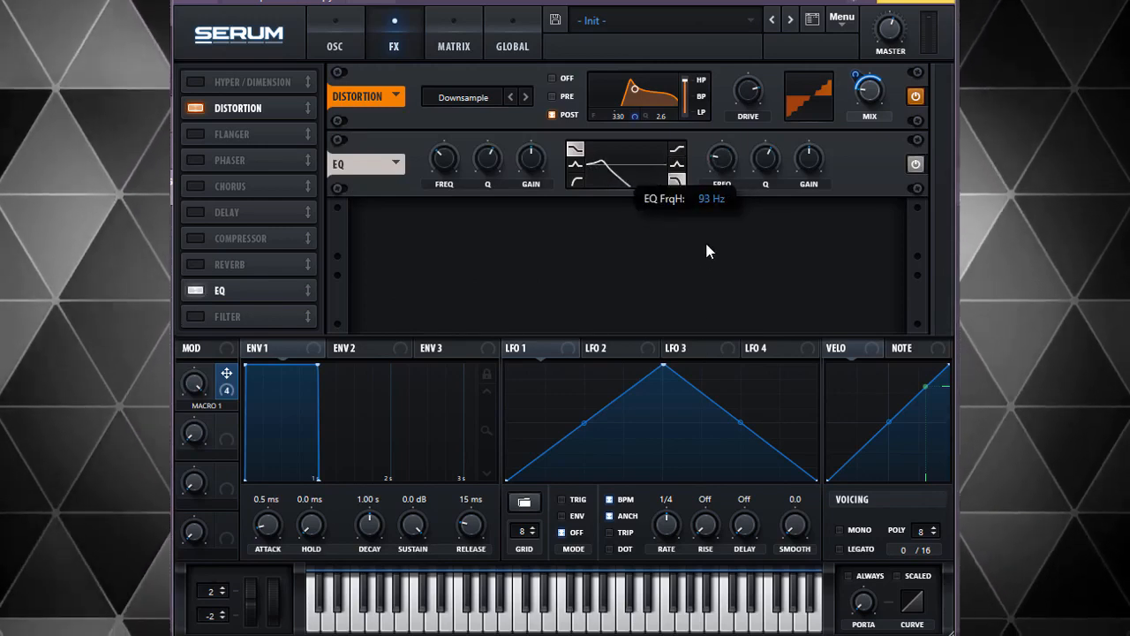
left_click_drag(721, 160, 724, 169)
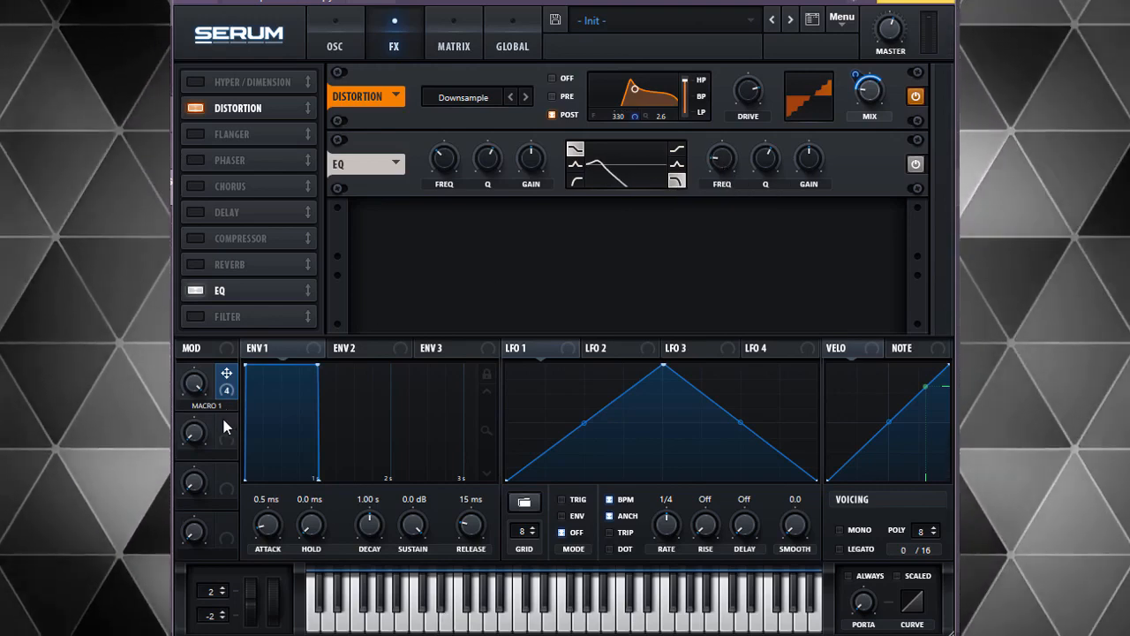
left_click_drag(226, 526, 718, 159)
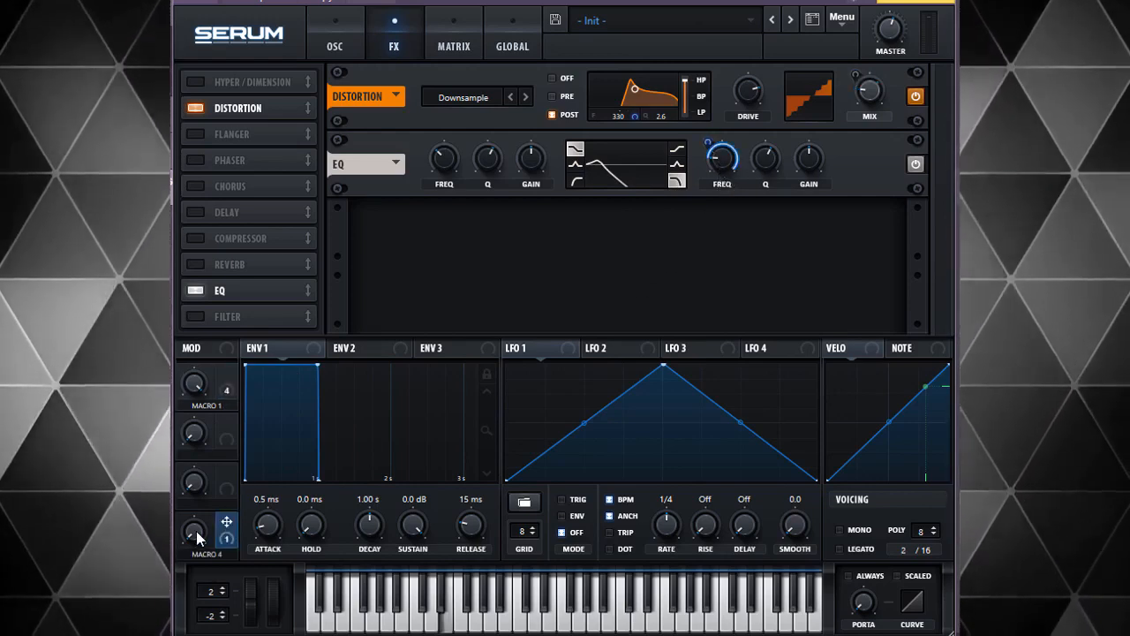
Step: Rename Macro 1 to PITCH and Macro 4 to CUTOFF
double_click(206, 407)
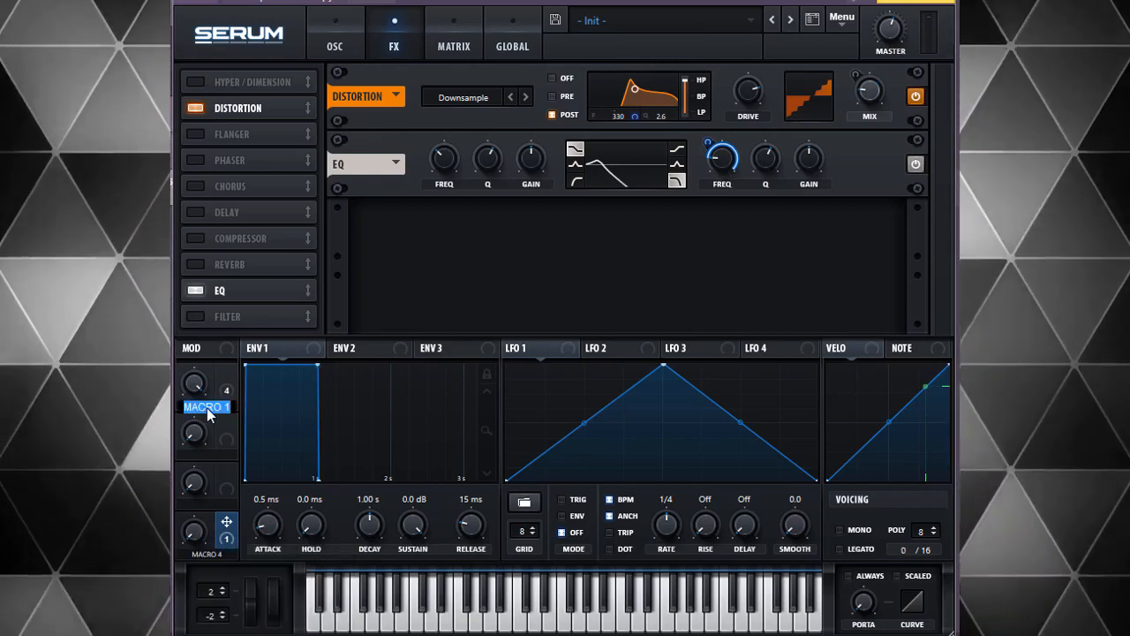
type("PITCH")
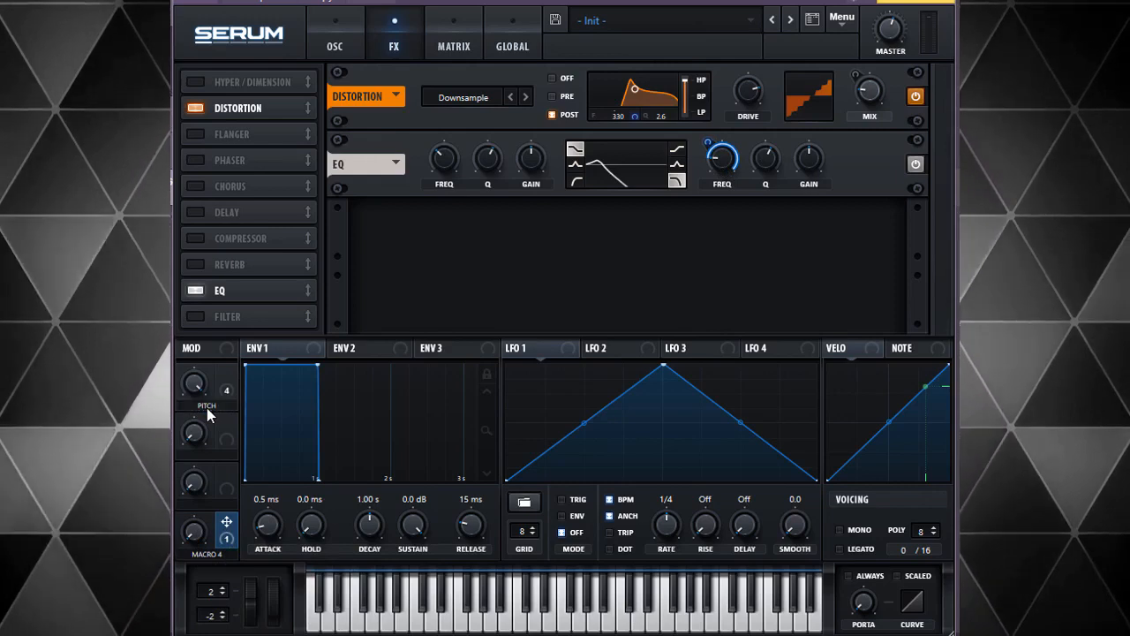
key("Return")
double_click(207, 553)
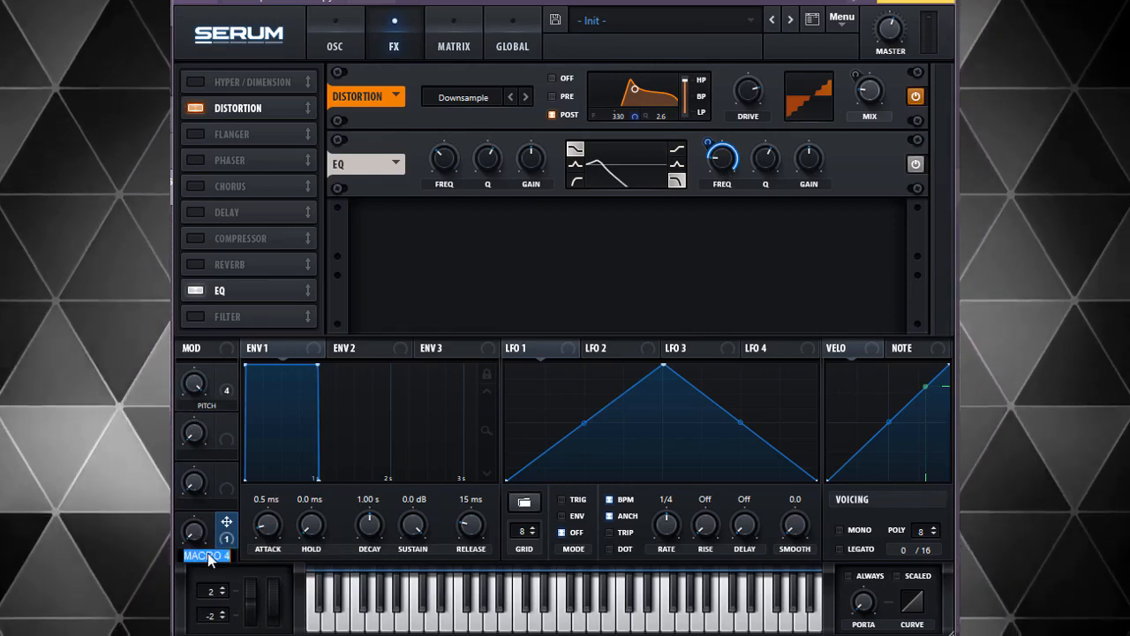
type("CUTO")
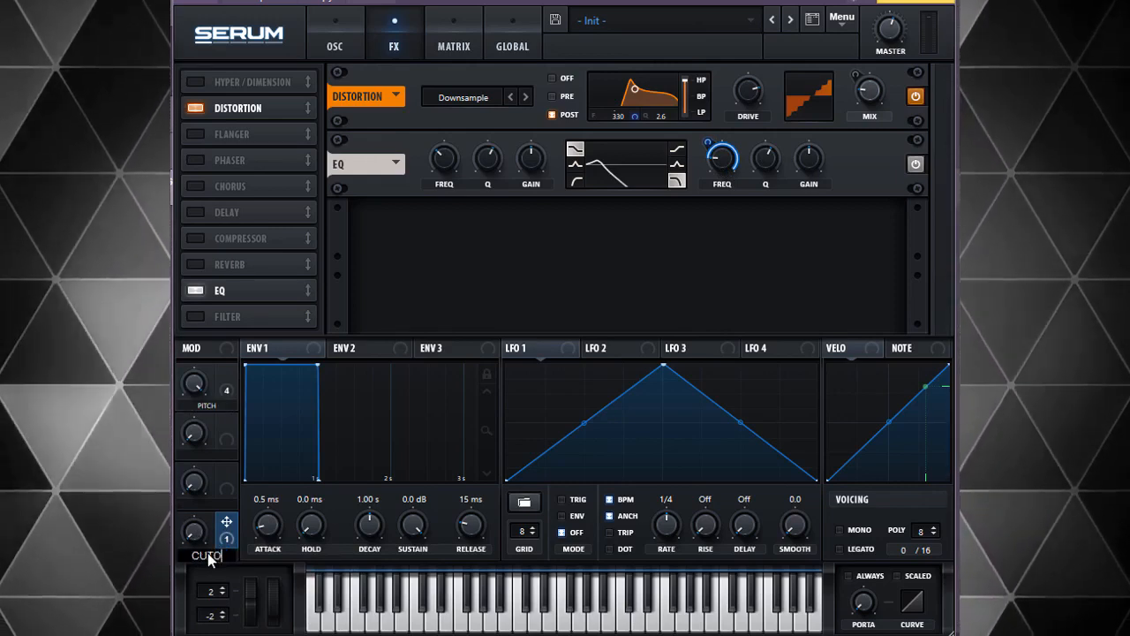
type("FF")
key("Return")
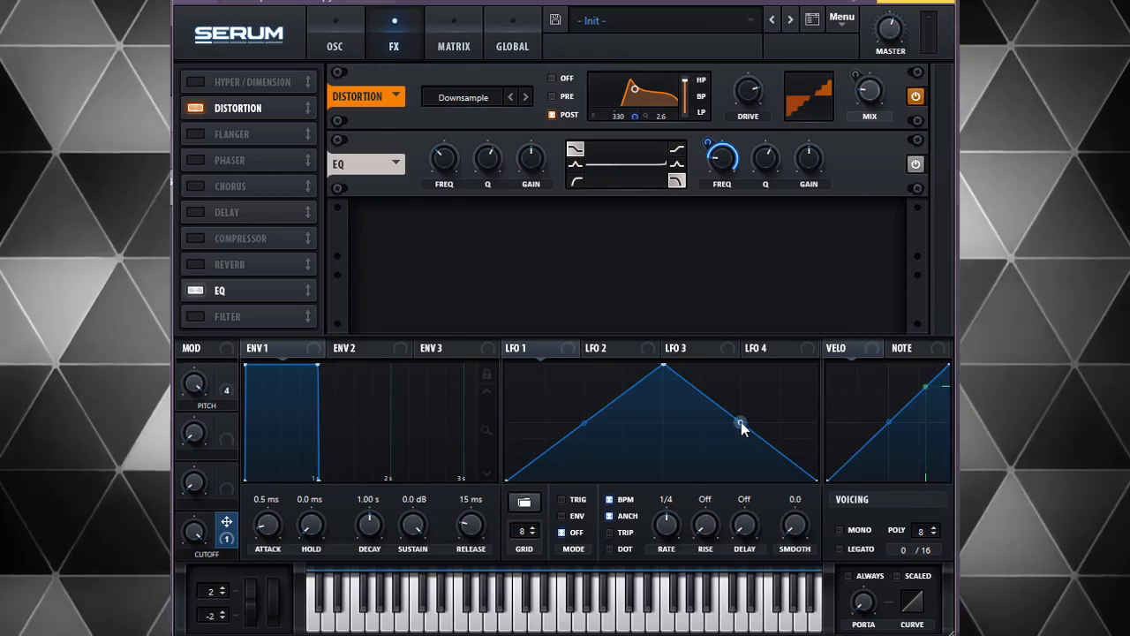
Step: Bend both LFO 1 segments into a gate shape that stays low for the first half and high for the second
left_click_drag(741, 421, 816, 344)
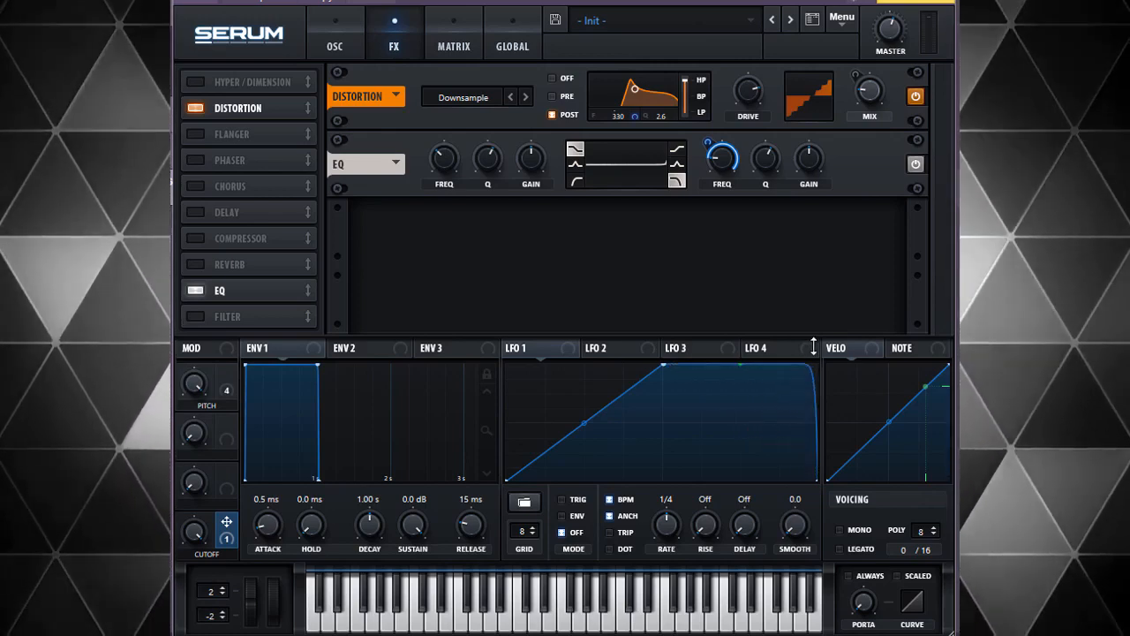
left_click_drag(584, 424, 614, 470)
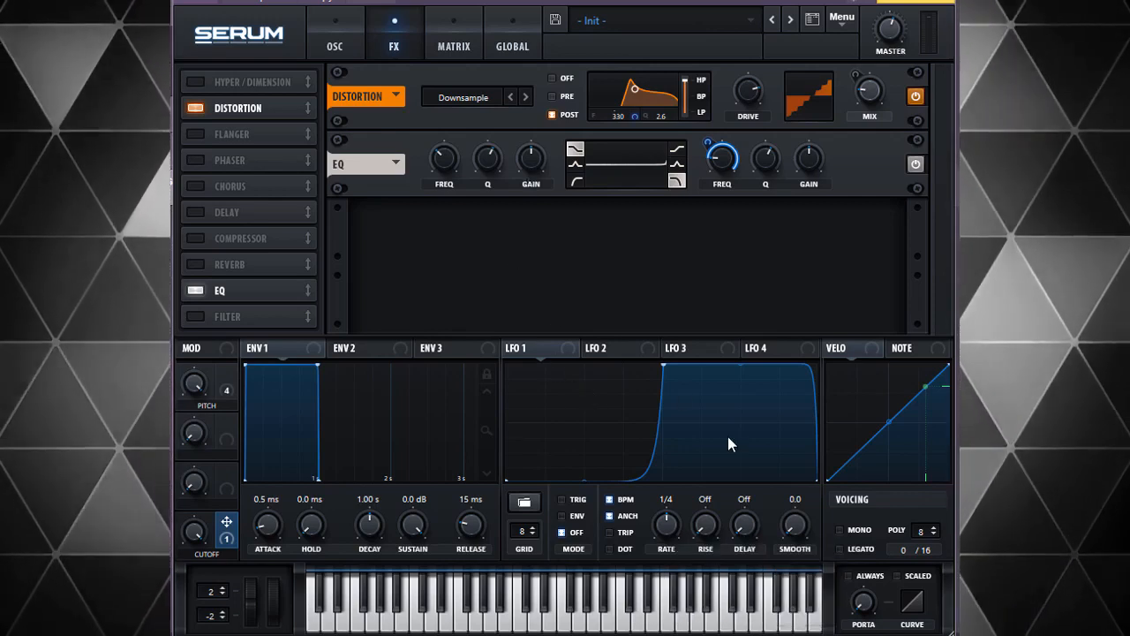
Step: Add a modulation matrix routing from LFO 1 to the global Amp. in the seventh slot, at maximum positive amount
left_click(453, 46)
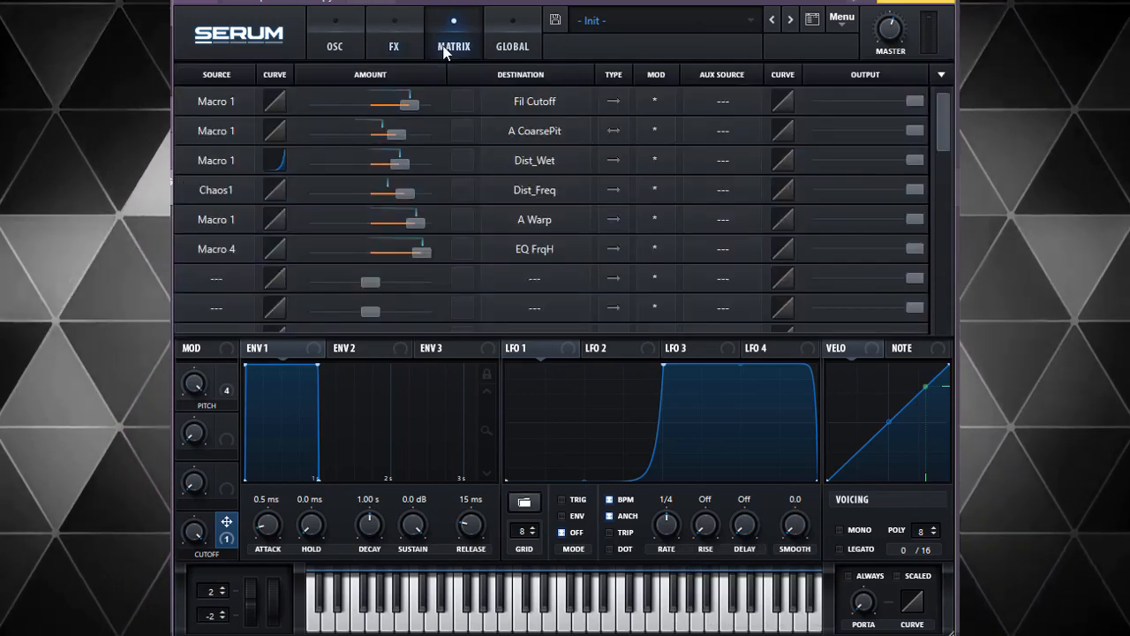
left_click(530, 347)
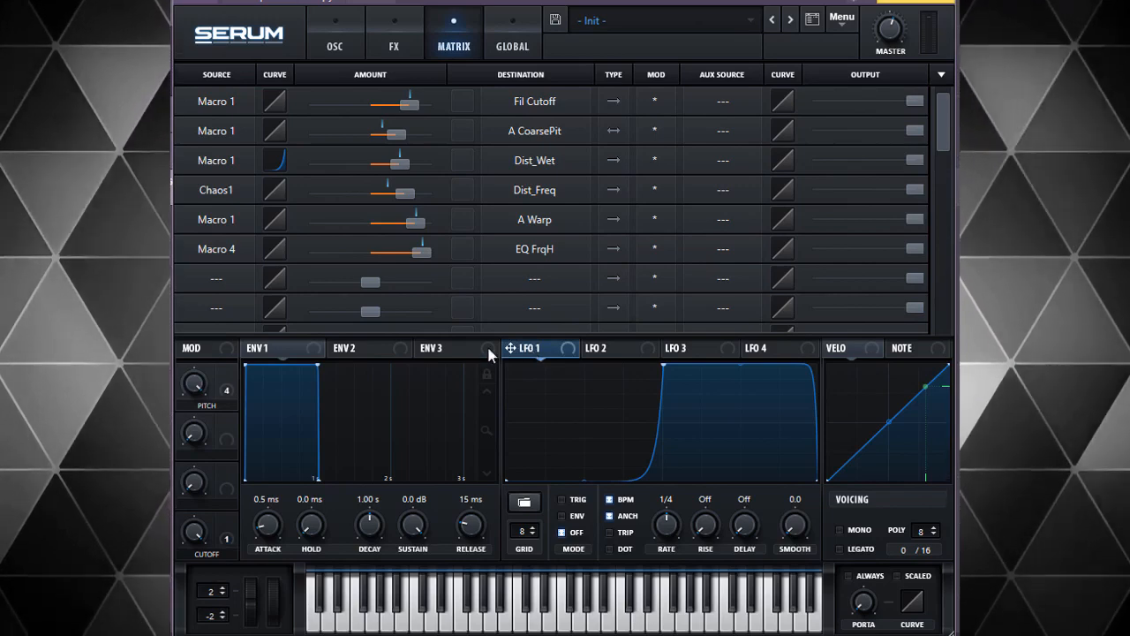
left_click(217, 280)
left_click(255, 223)
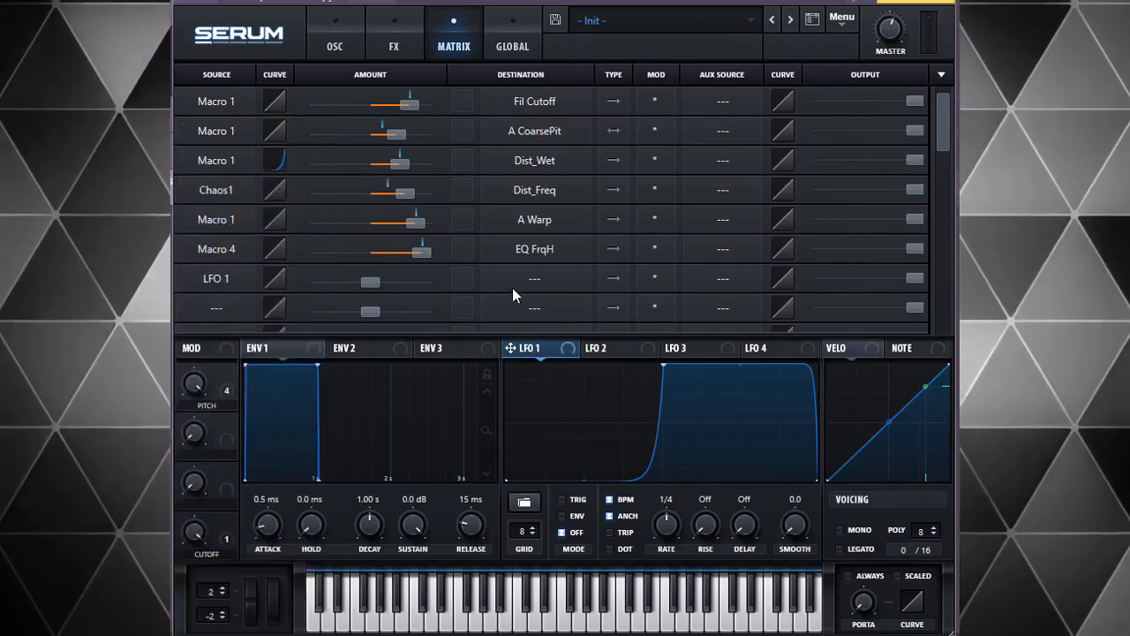
left_click(526, 288)
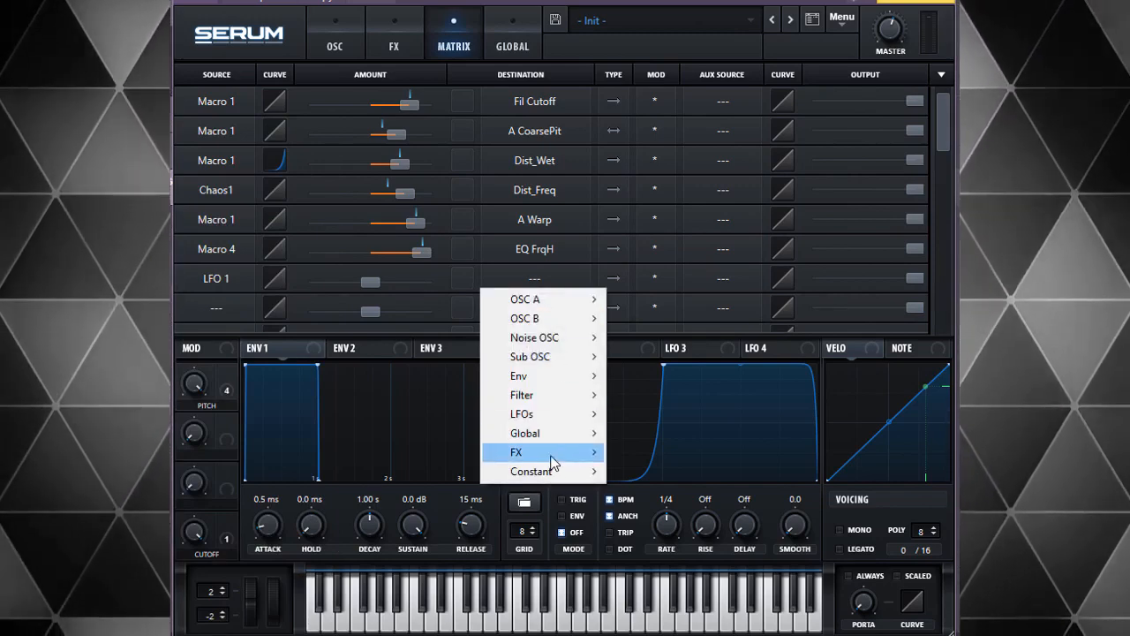
mouse_move(556, 441)
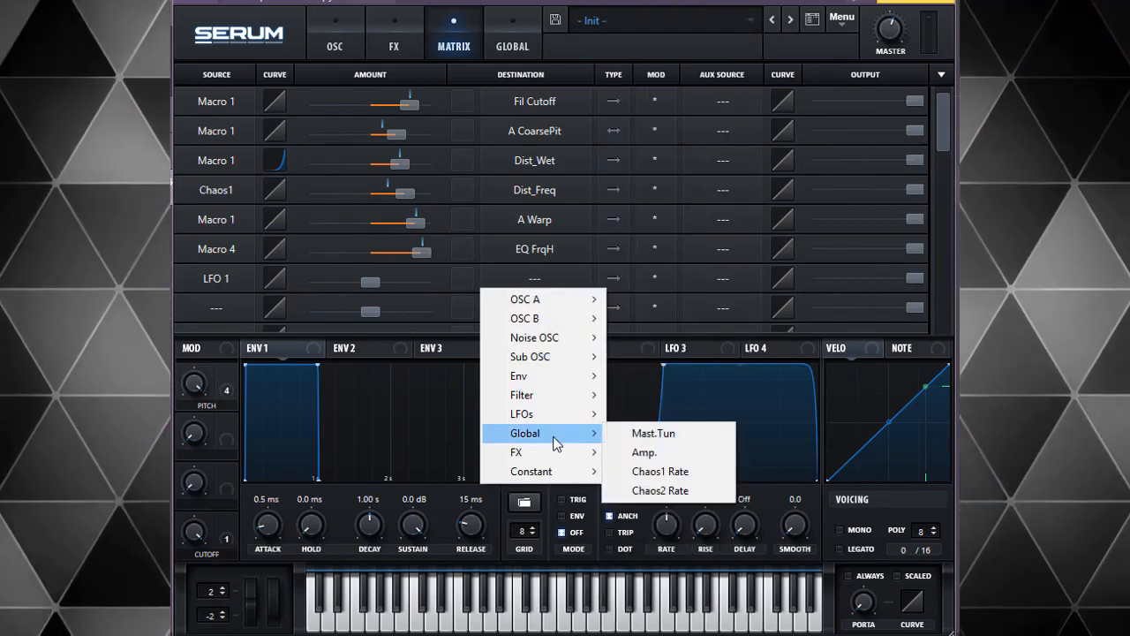
left_click(680, 457)
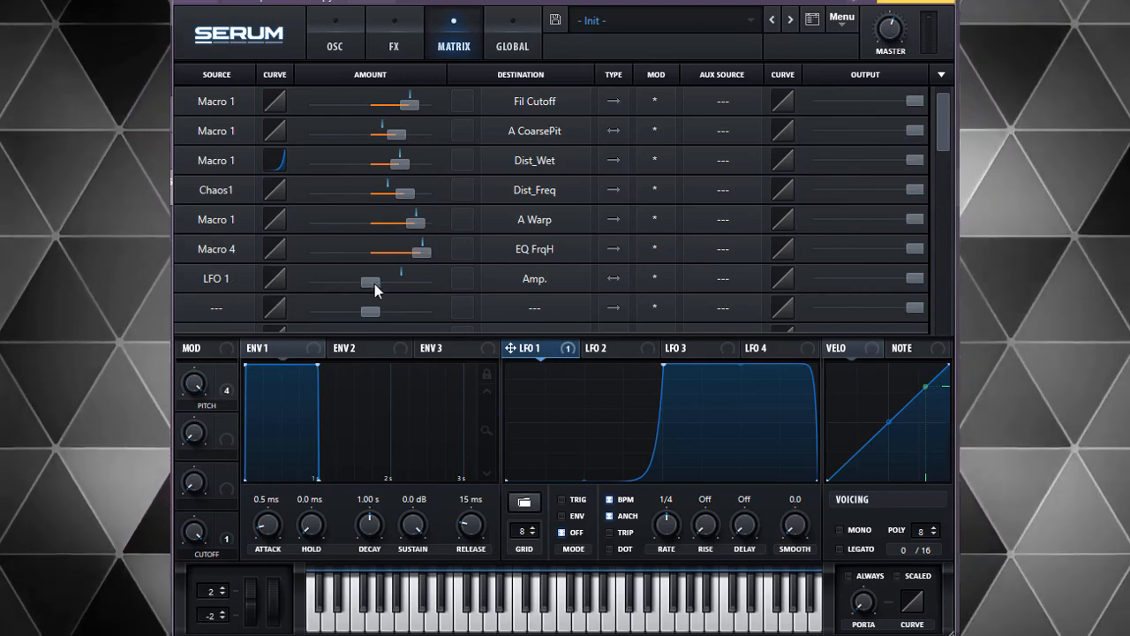
left_click_drag(374, 284, 491, 279)
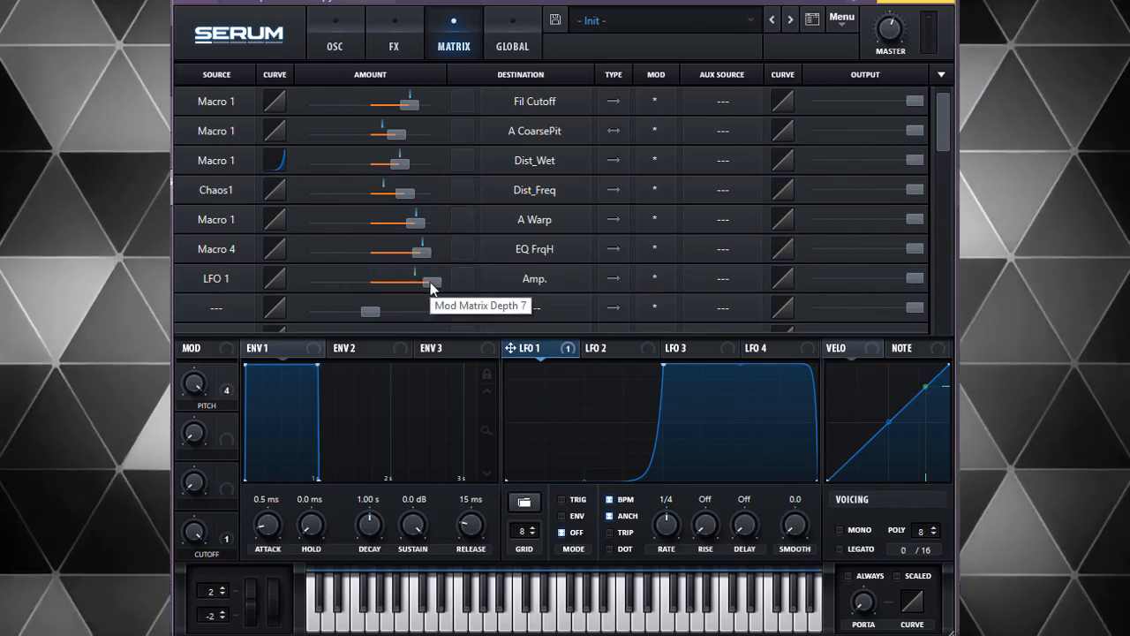
Step: Try slowing the LFO 1 rate to 2 bar and return it to 1/4
left_click_drag(668, 521, 667, 557)
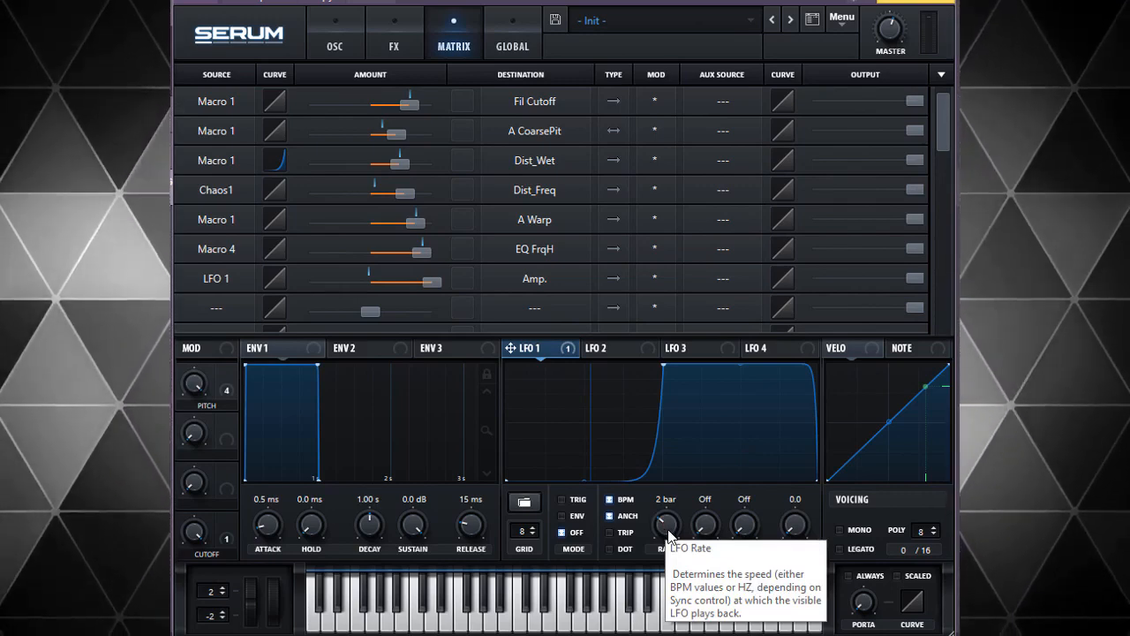
left_click_drag(669, 533, 684, 505)
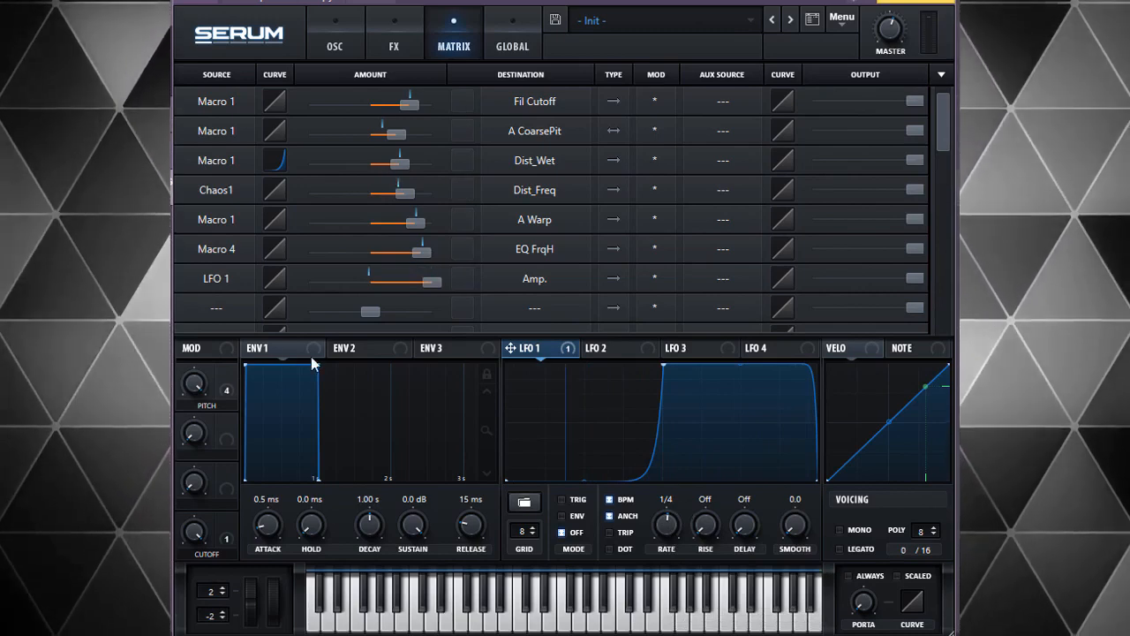
Step: Sweep the PITCH macro down and back up to audition the patch with the LFO gating
left_click_drag(196, 389, 190, 456)
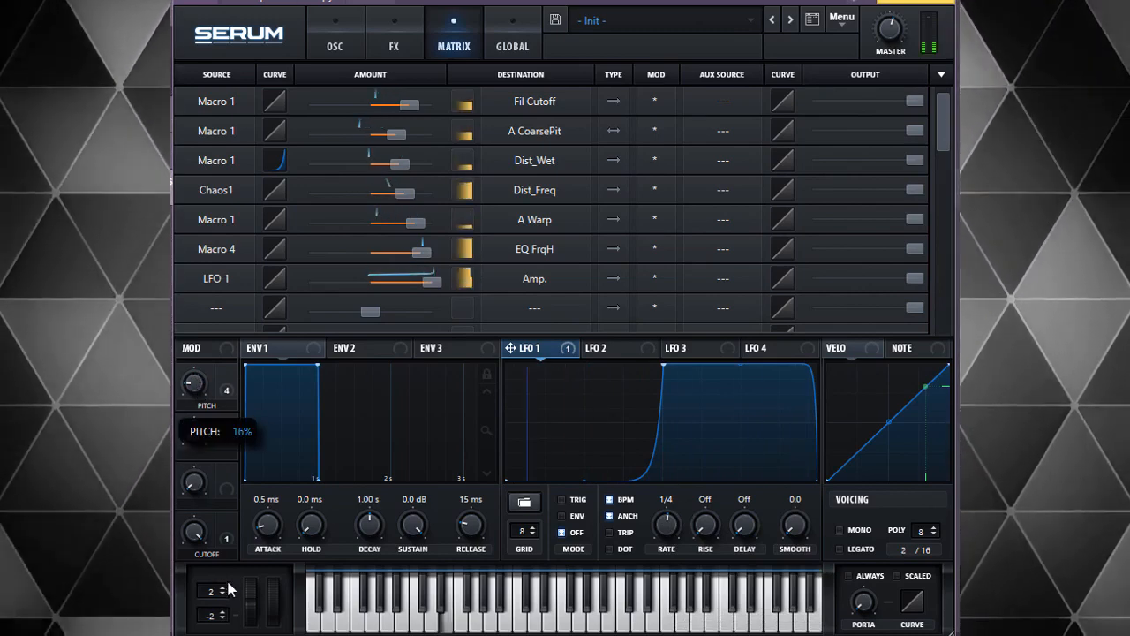
left_click_drag(233, 530, 228, 442)
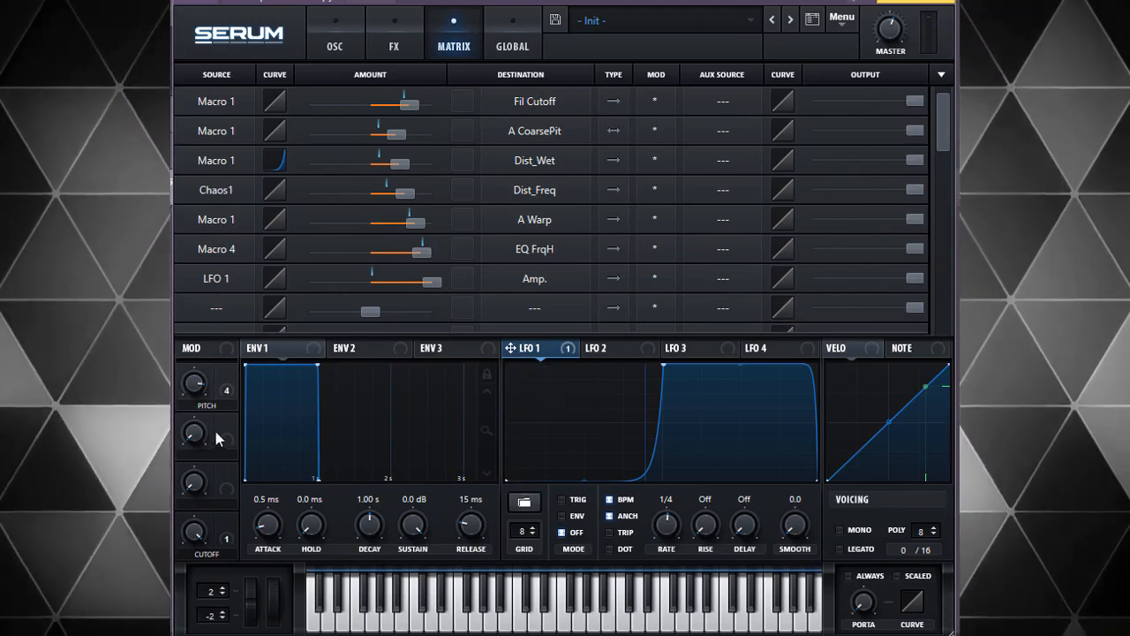
Step: Assign Macro 2 as the aux source of the LFO 1 to Amp. routing and turn Macro 2 up to full
left_click_drag(224, 422, 197, 432)
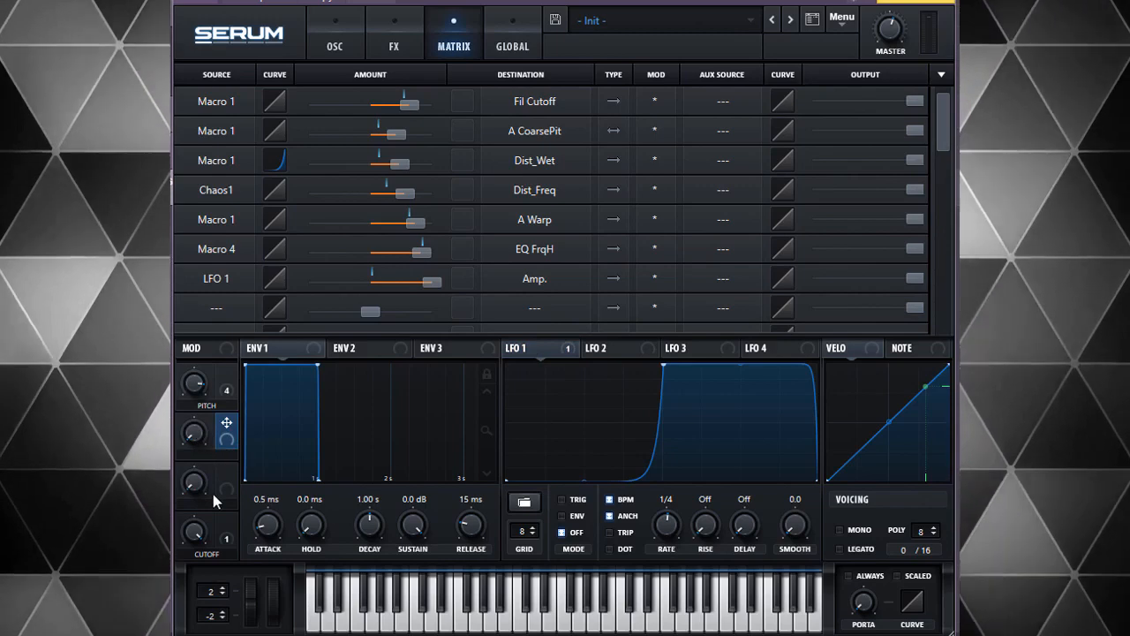
left_click(718, 280)
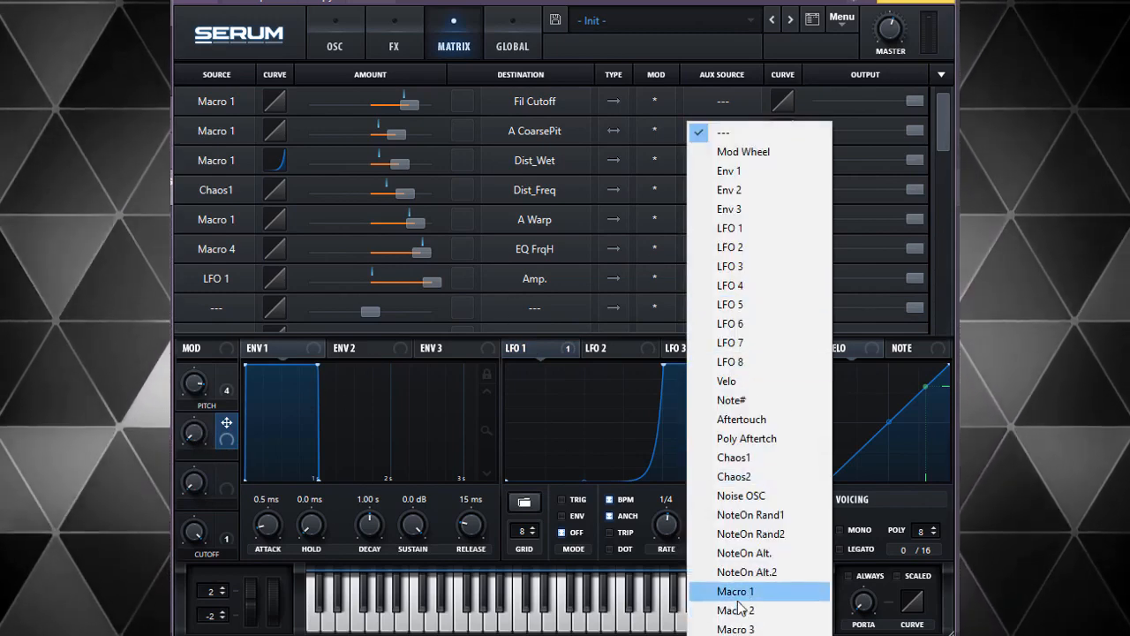
left_click(745, 611)
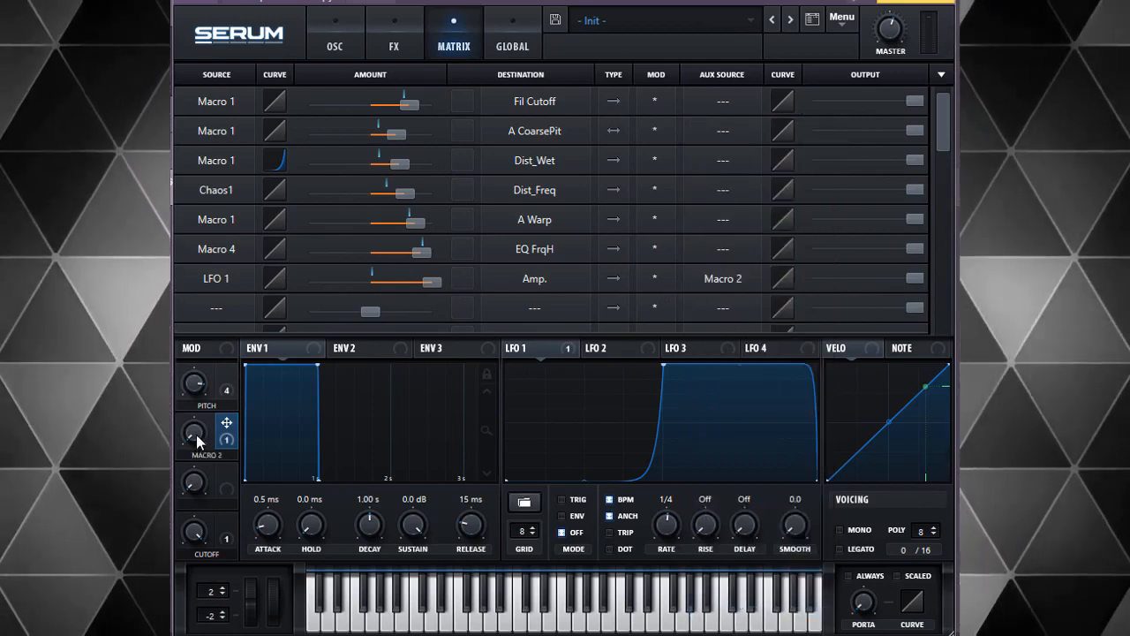
left_click_drag(196, 440, 227, 228)
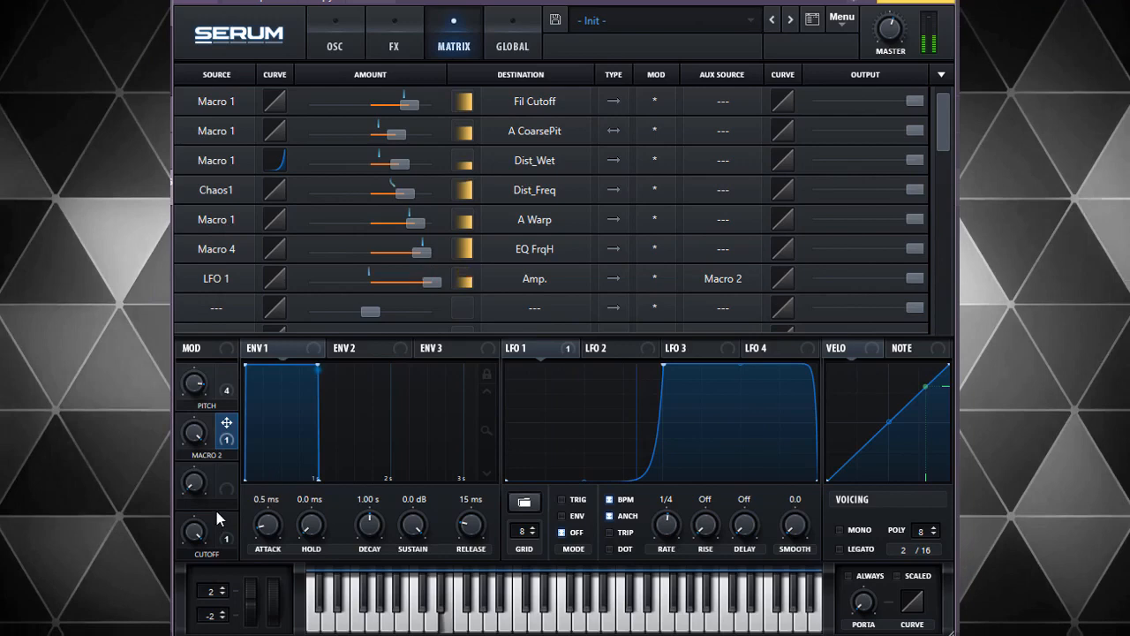
Step: Rename Macro 2 as SIDECHAIN, sweep it down to zero and return it to full
double_click(209, 456)
type("SIDECHAIN")
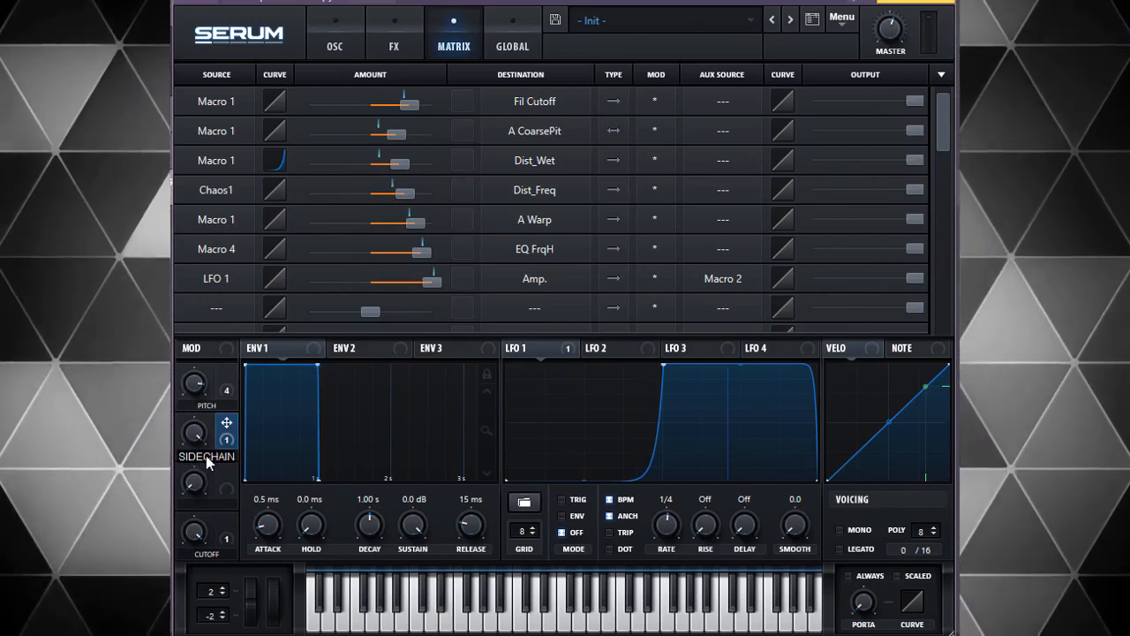
key("Return")
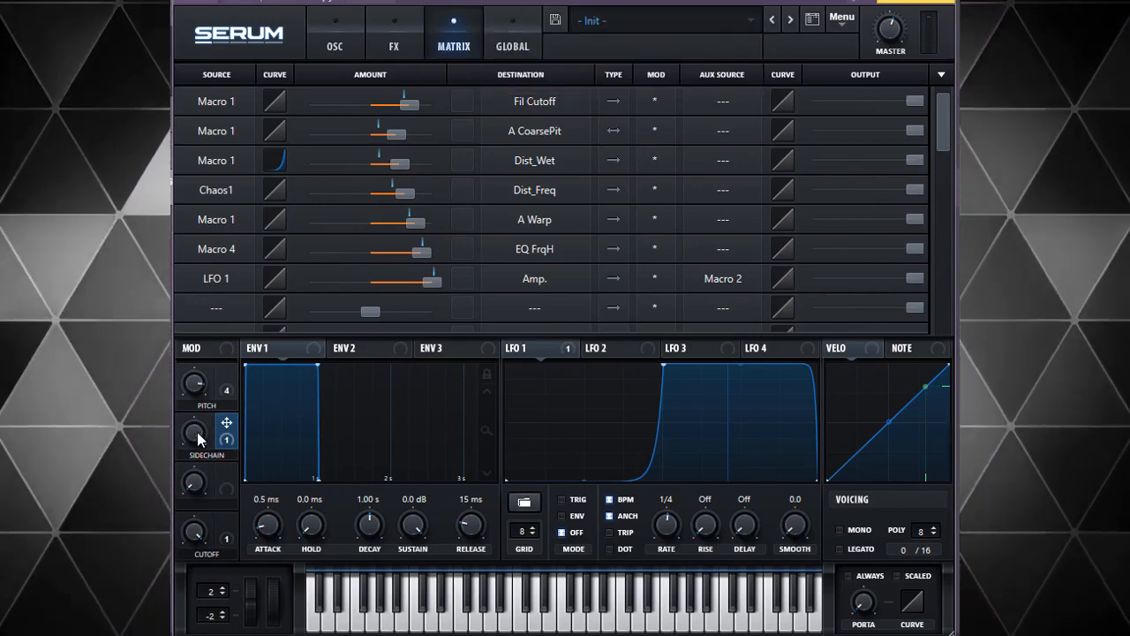
mouse_move(199, 432)
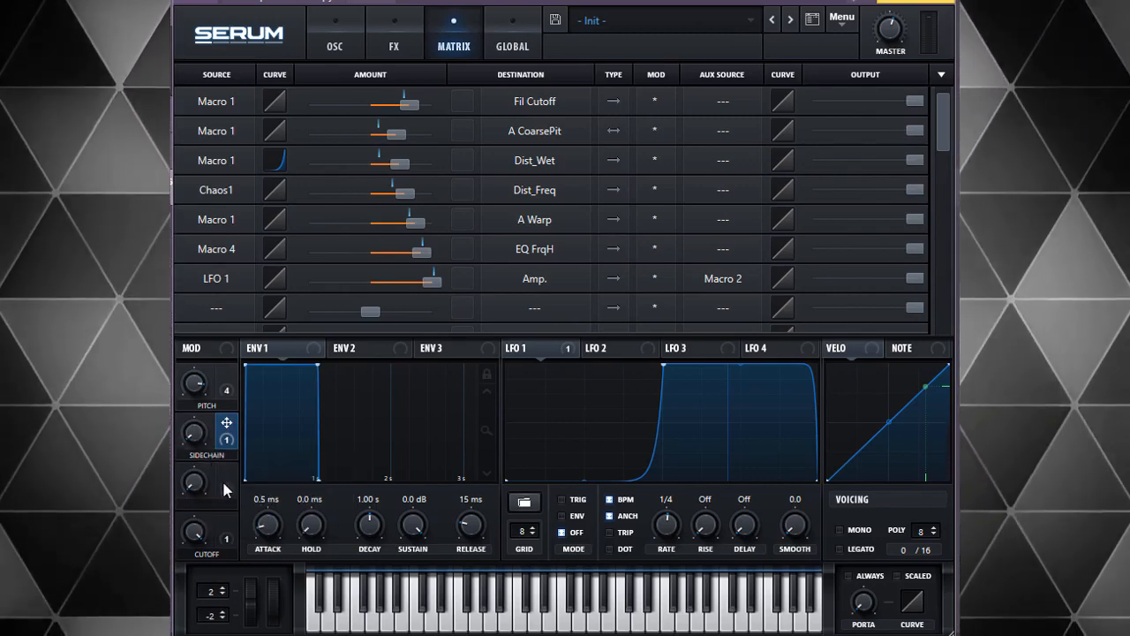
mouse_move(224, 490)
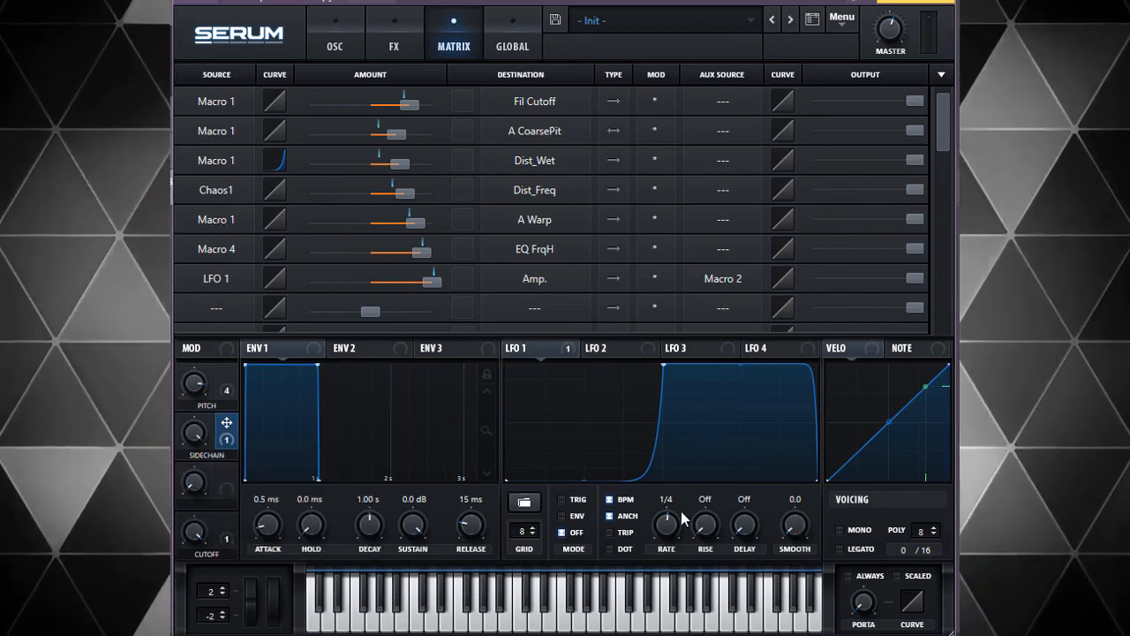
Step: Audition LFO 1 at a rate of 1/16 while lowering the PITCH macro slightly, and return the rate to 1/4
mouse_move(672, 534)
left_click_drag(672, 534, 675, 520)
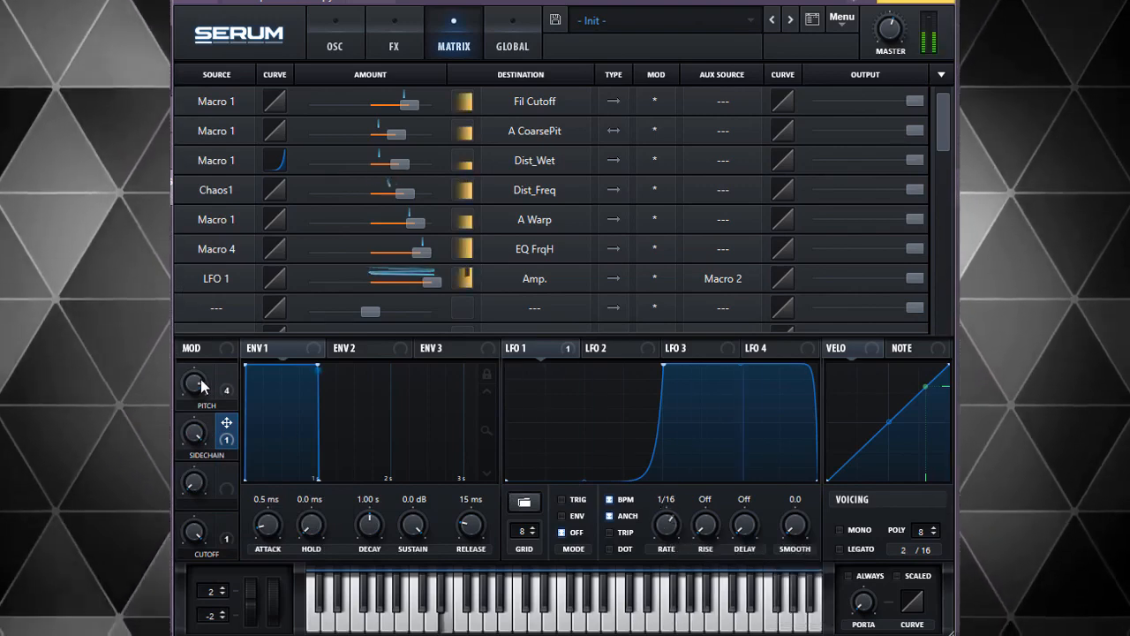
mouse_move(199, 380)
left_mouse_down()
mouse_move(181, 462)
mouse_move(186, 361)
mouse_move(189, 392)
left_mouse_up()
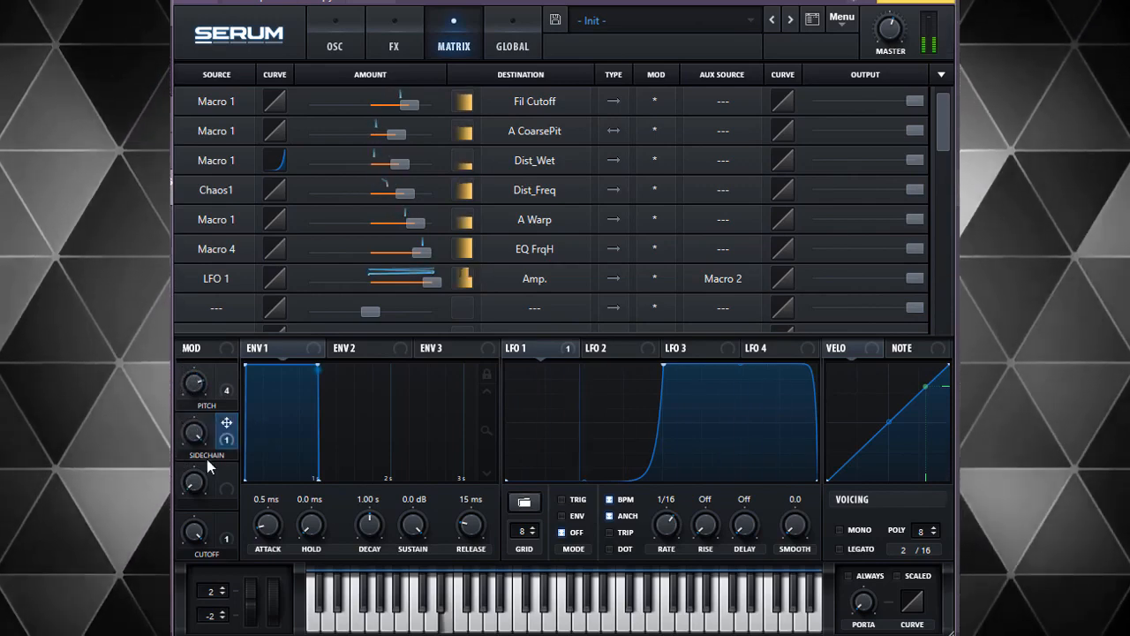
key("space")
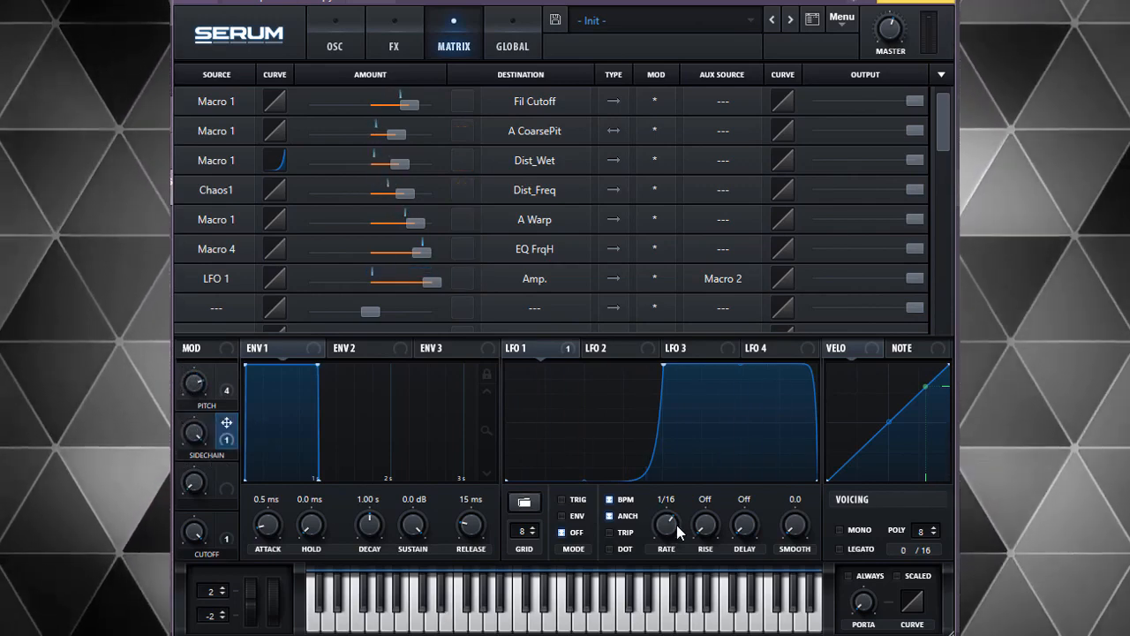
key("space")
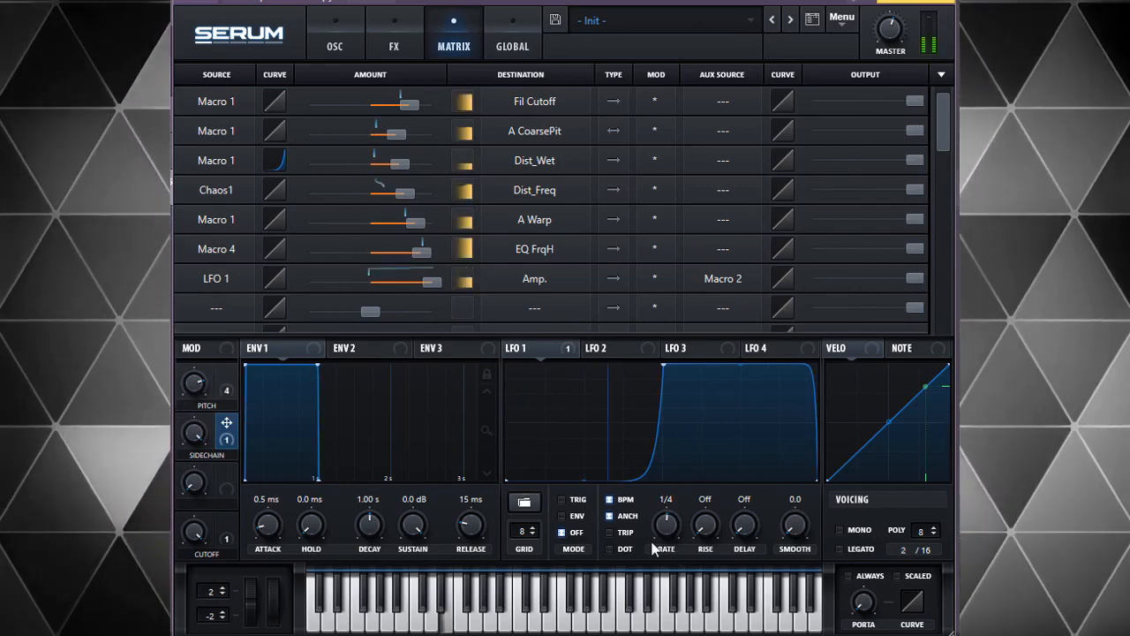
key("space")
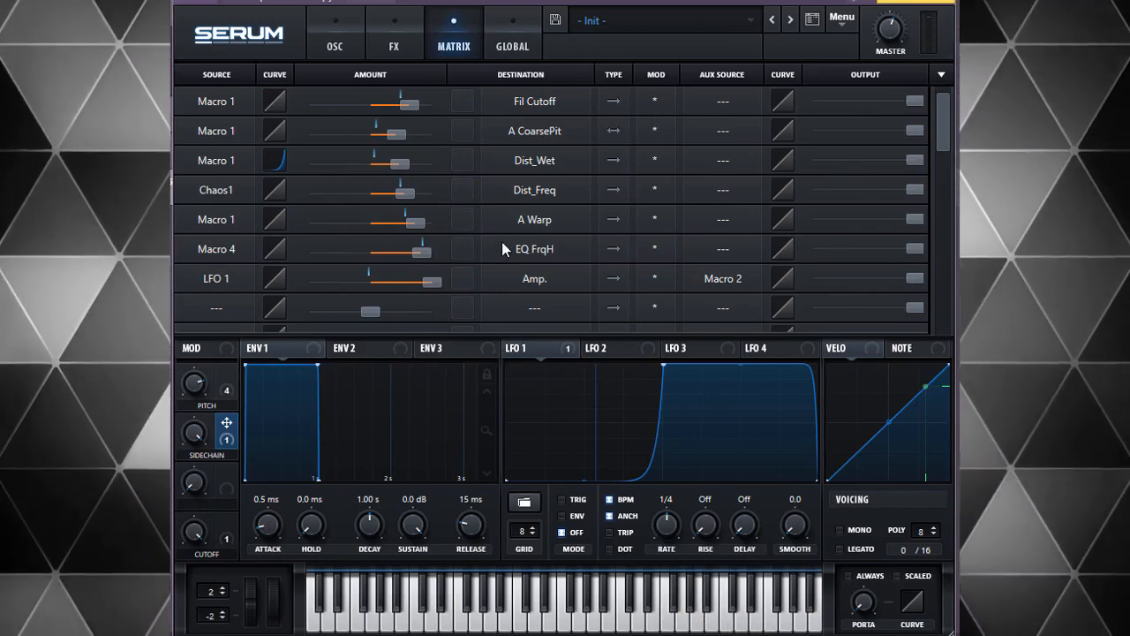
Step: Move the Delay below the Compressor in the effects chain and enable it
left_click(399, 46)
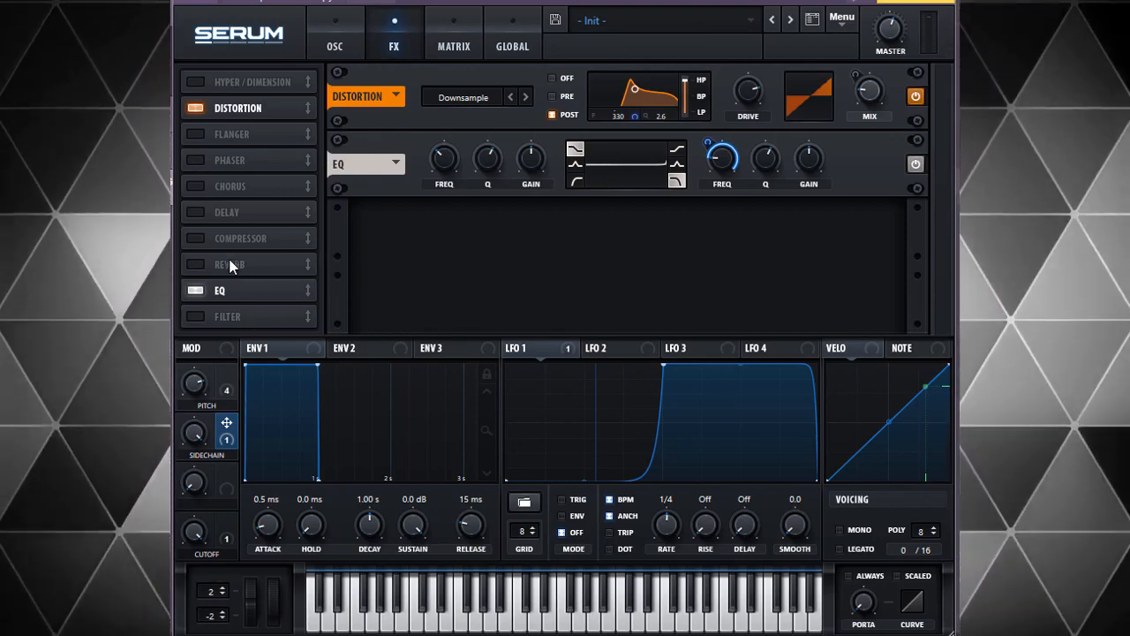
left_click_drag(244, 212, 257, 236)
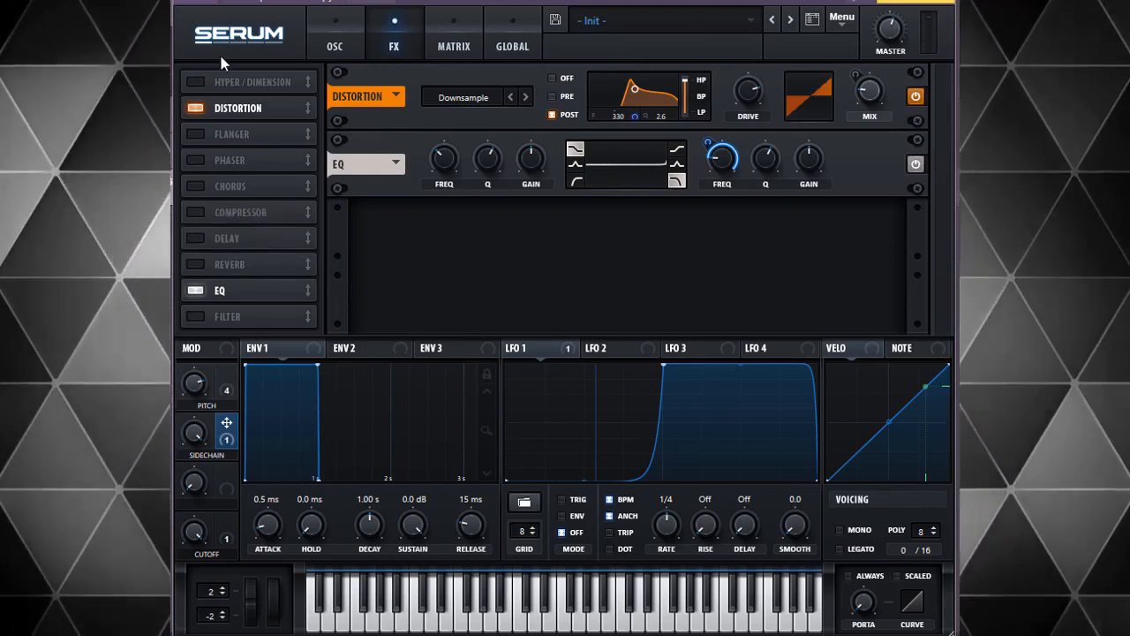
left_click(198, 238)
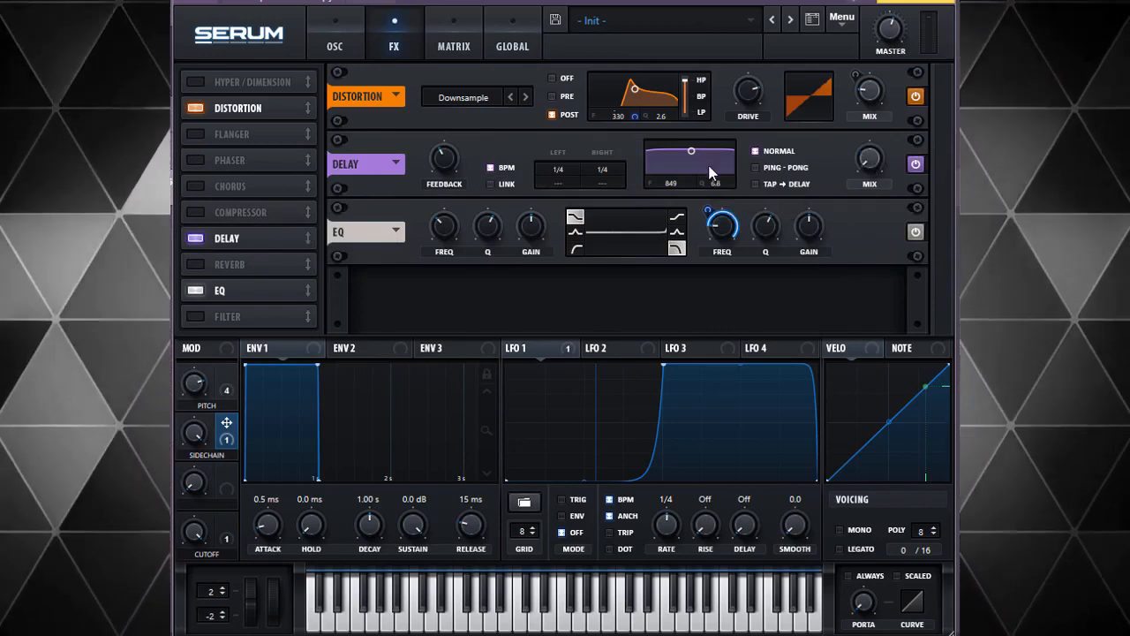
Step: Set the Delay's filter to a frequency of 3030 and a Q of 0.8, and raise its feedback to about the midpoint
left_click_drag(694, 155, 713, 176)
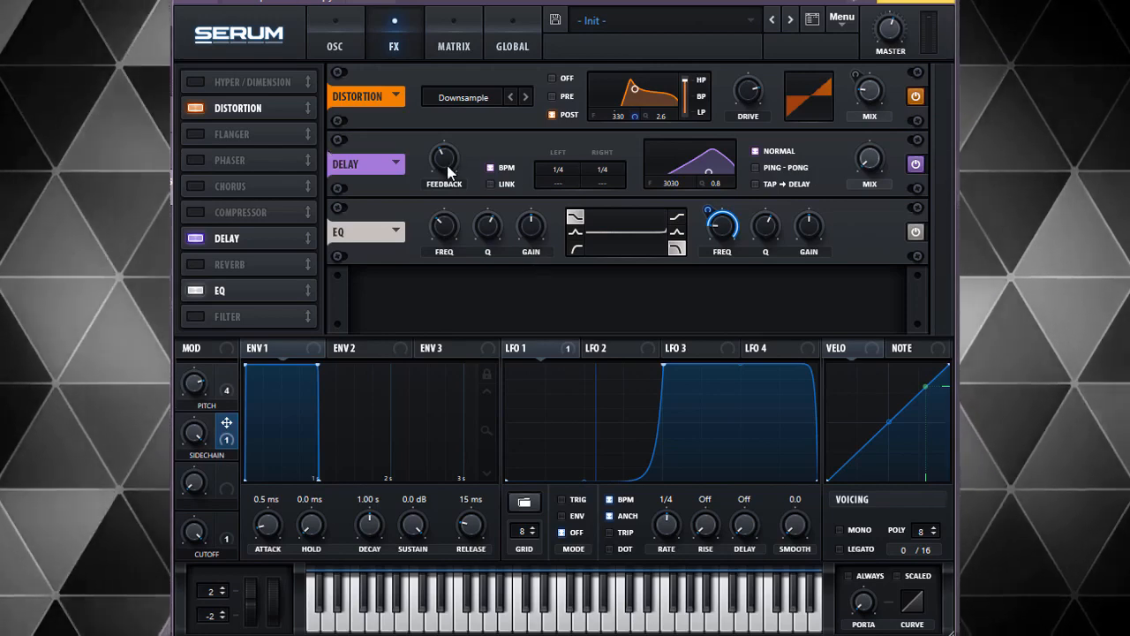
scroll(446, 162, "up", 9)
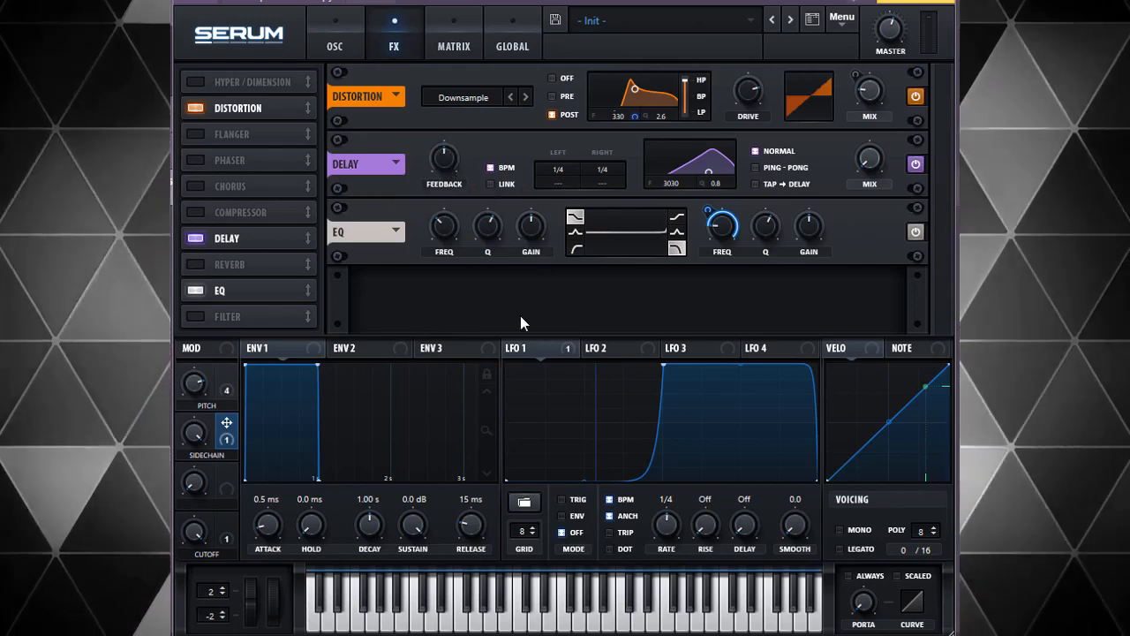
Step: Enable the Reverb, assign Macro 3 to both the Delay mix and the Reverb mix, and turn Macro 3 up to 100%
left_click_drag(232, 476, 872, 164)
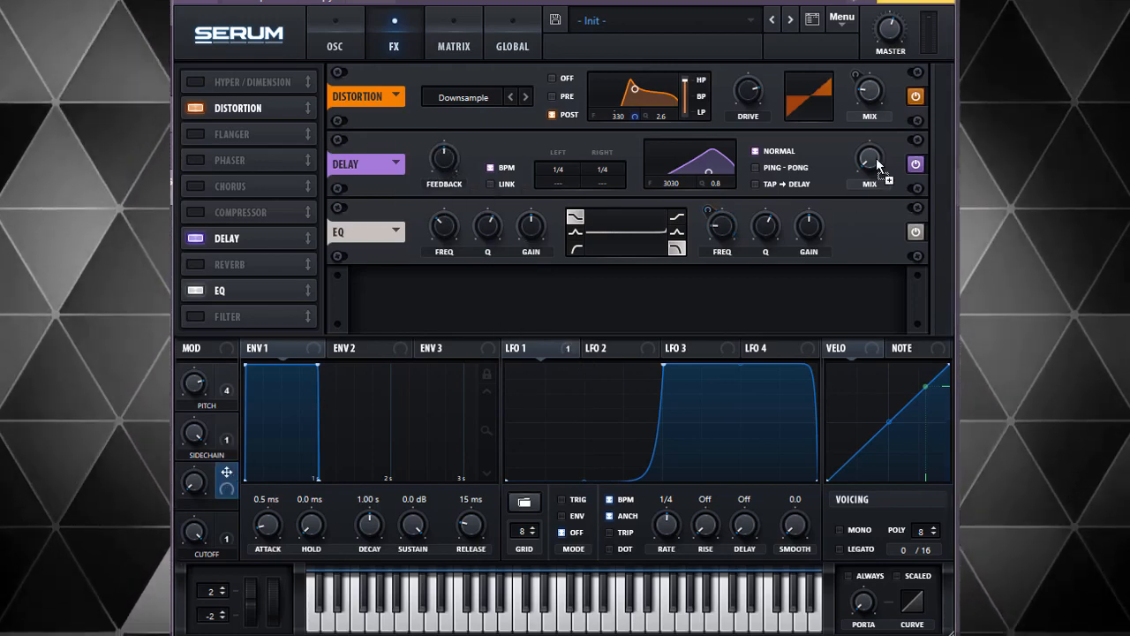
left_click(195, 264)
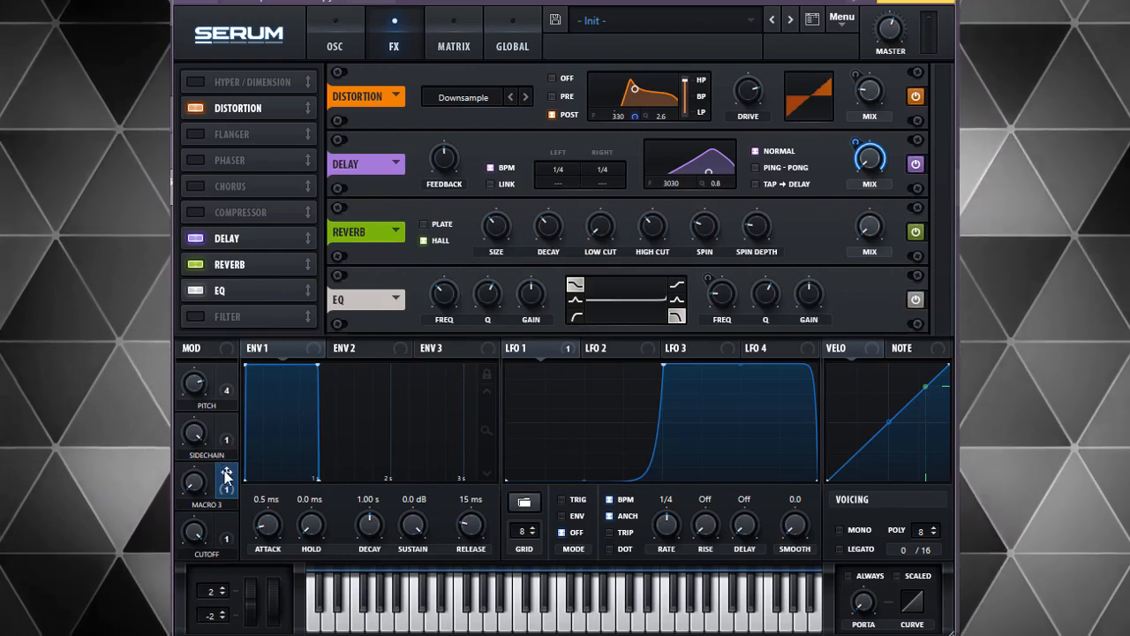
left_click_drag(227, 475, 870, 227)
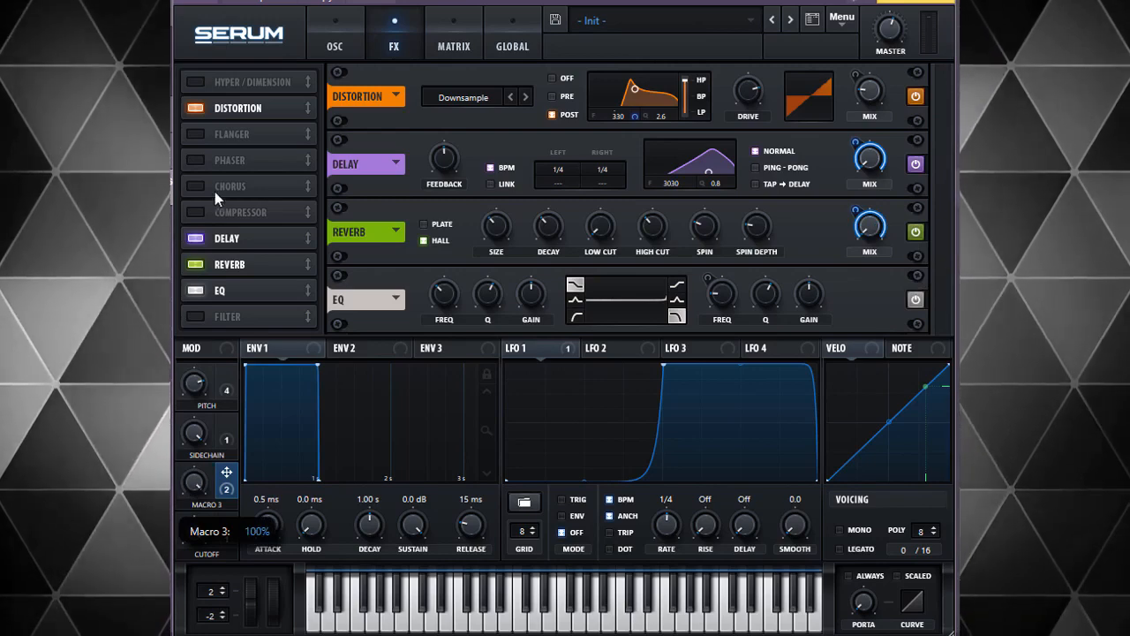
Step: Reduce Macro 3's modulation depth on the Delay mix and the Reverb mix to well under full range
mouse_move(853, 143)
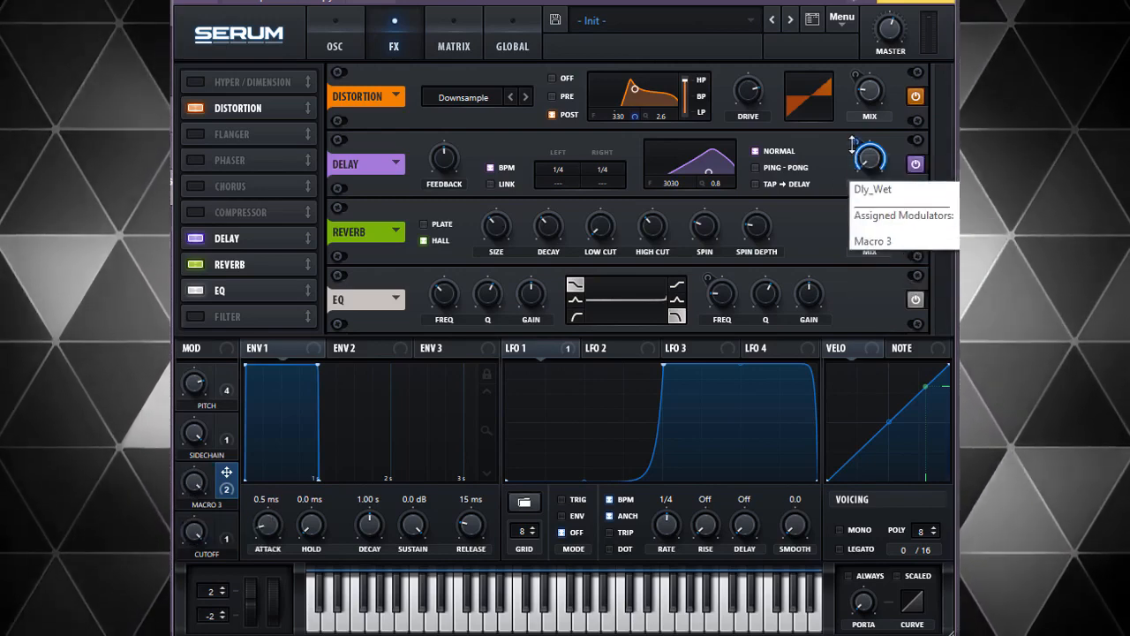
left_click_drag(854, 144, 848, 258)
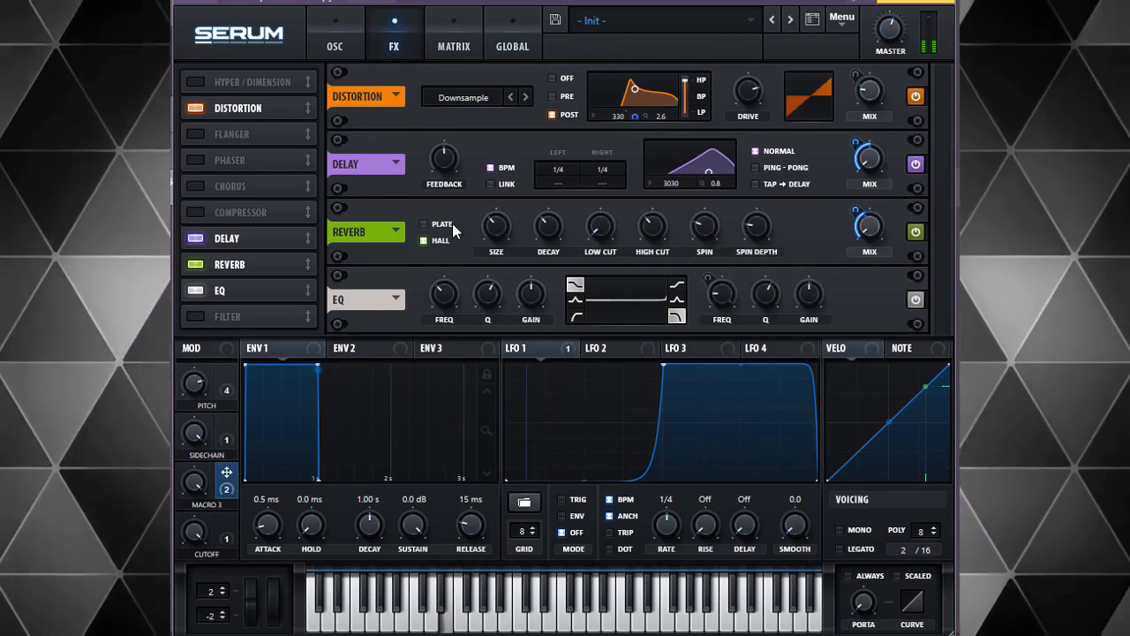
Step: Audition different sizes for the Hall reverb, including 26% and 31%
left_click(446, 240)
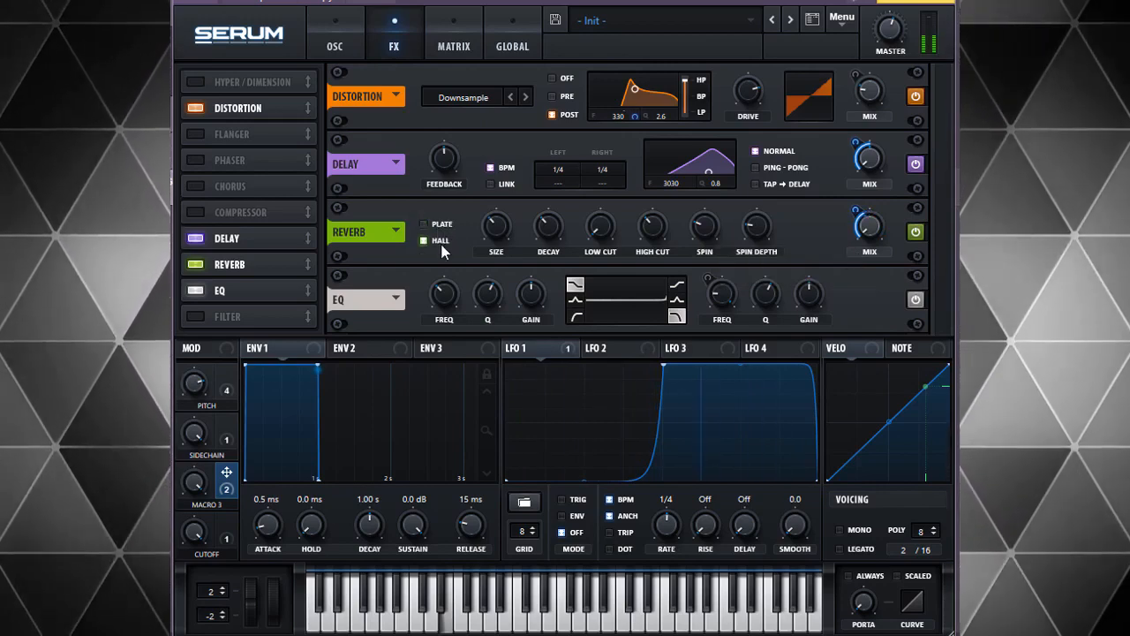
mouse_move(493, 230)
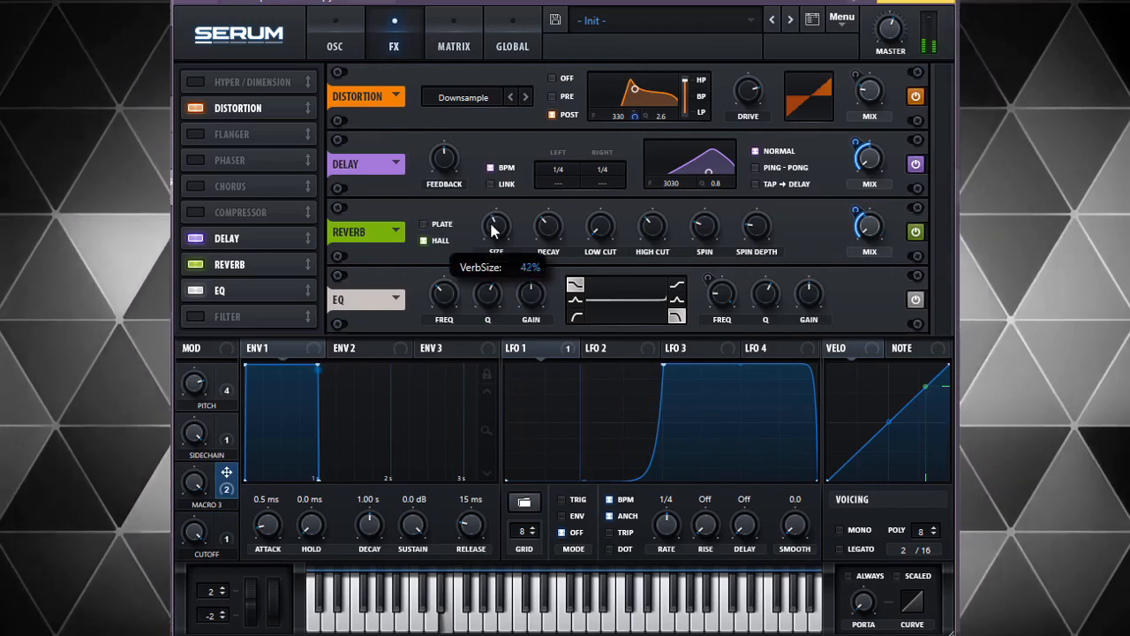
left_click_drag(493, 230, 496, 202)
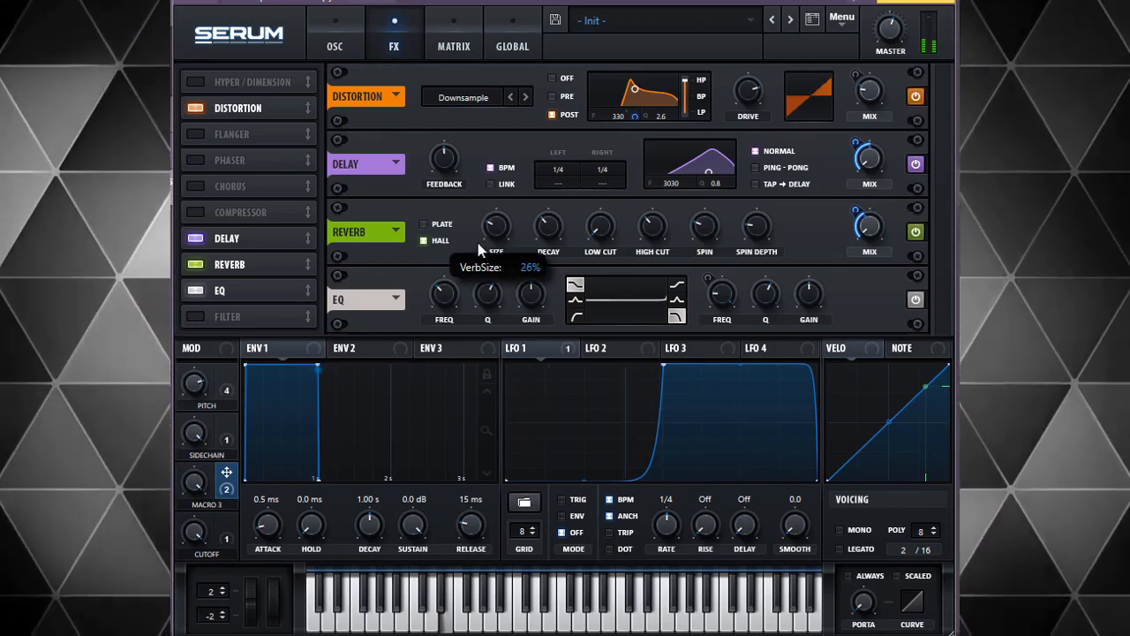
left_click_drag(478, 243, 484, 173)
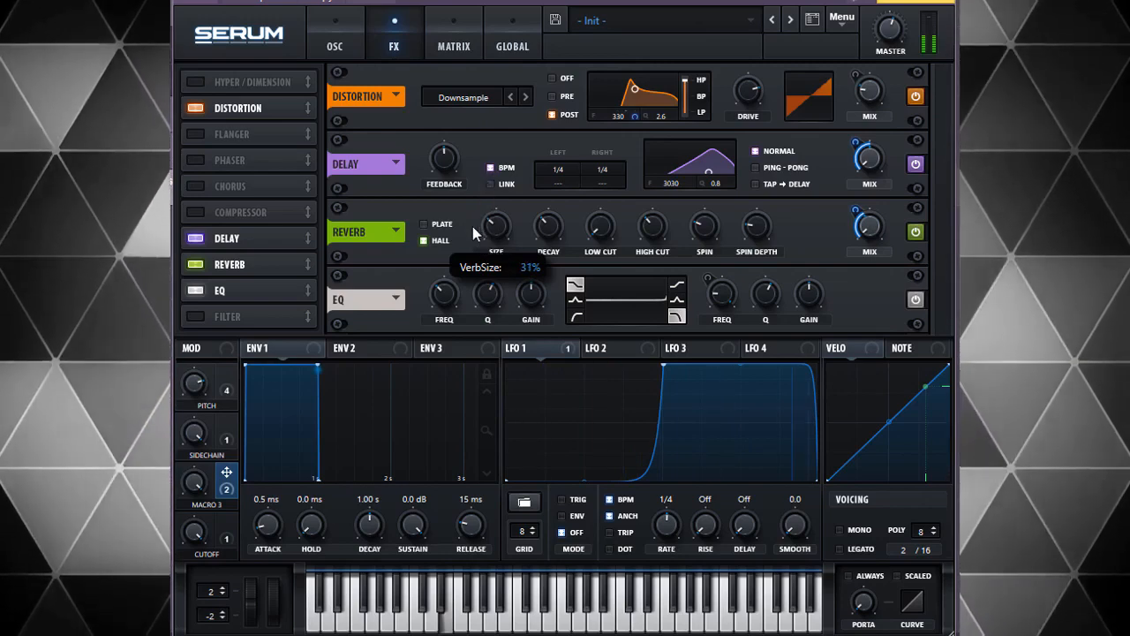
left_click_drag(472, 226, 491, 179)
left_click_drag(484, 226, 484, 229)
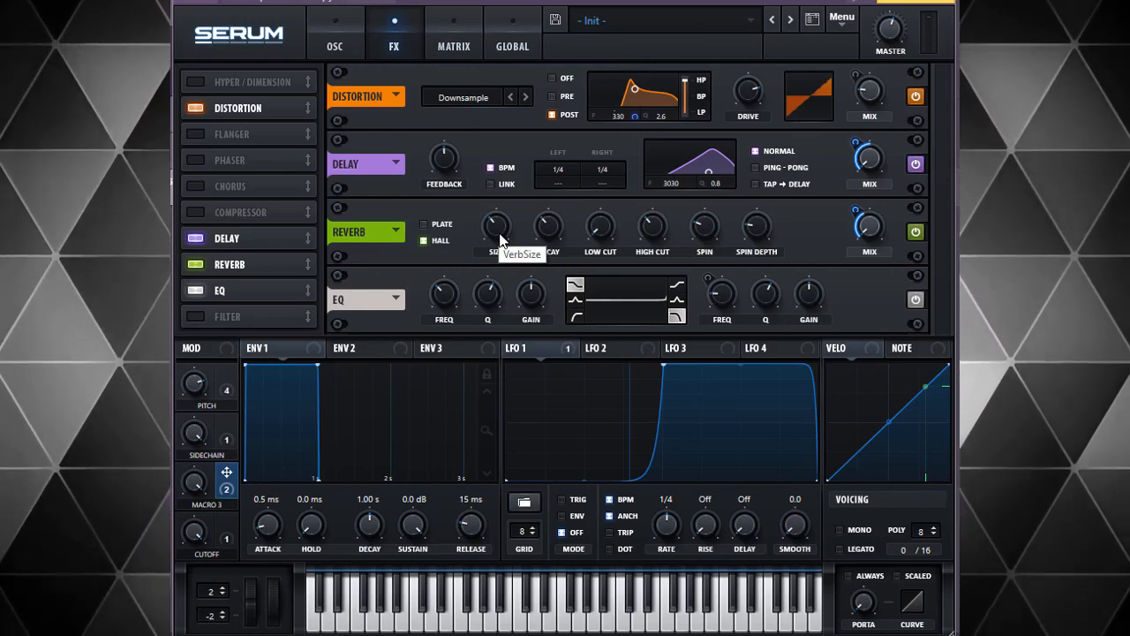
left_click_drag(508, 134, 486, 241)
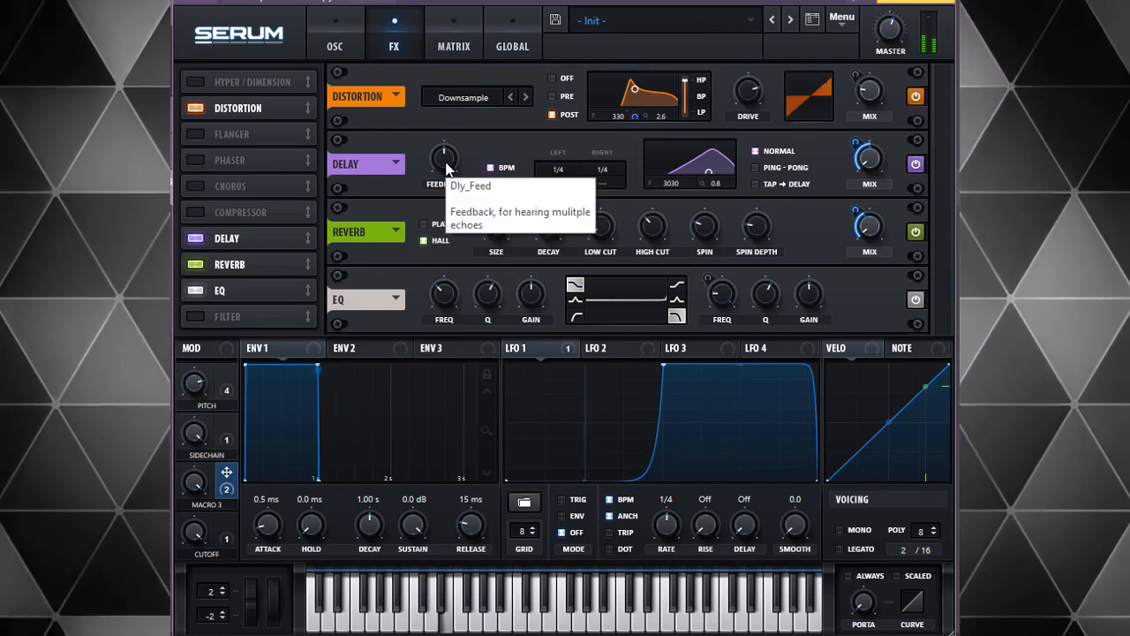
Step: Deepen Macro 3's modulation of the Delay mix and, after trying high and low values, settle on a low Delay feedback
left_click_drag(446, 167, 448, 153)
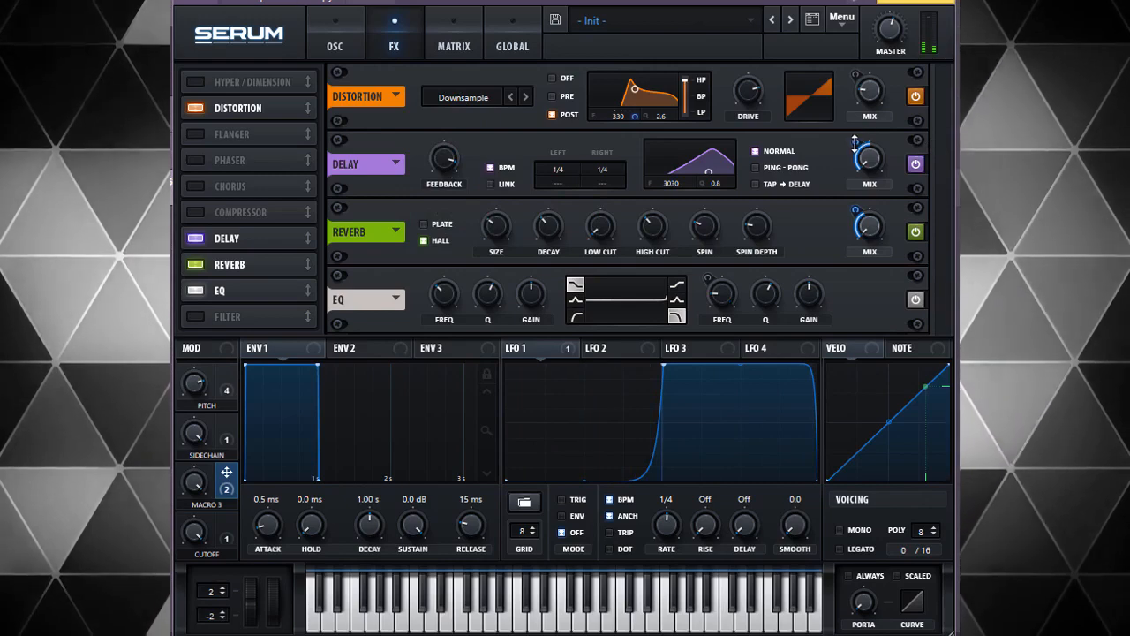
left_click_drag(855, 144, 851, 128)
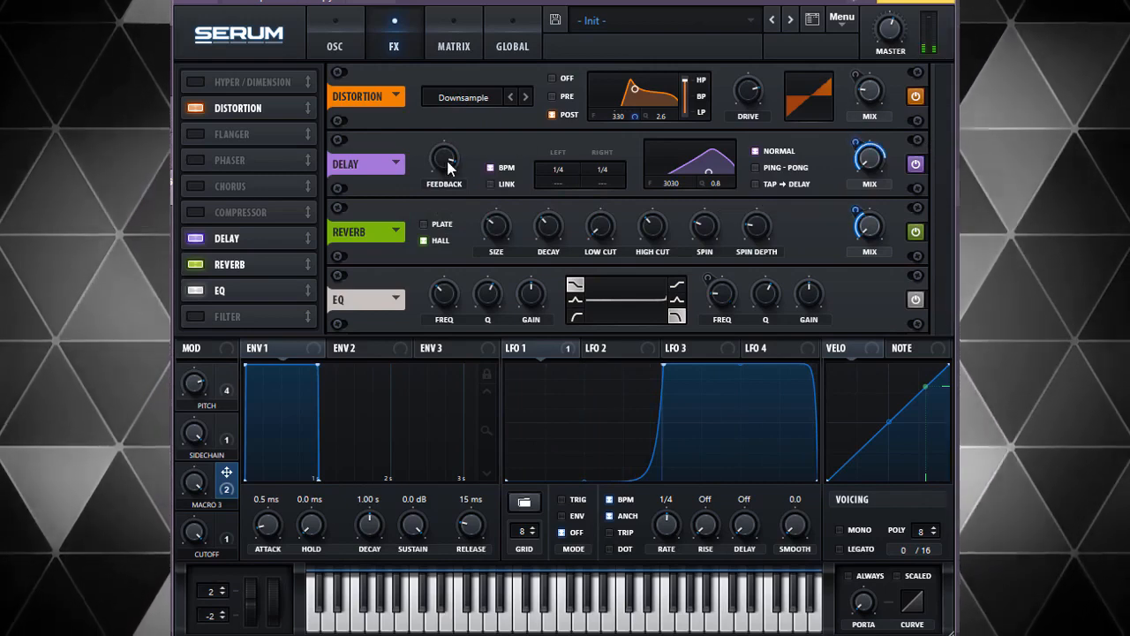
left_click_drag(453, 160, 444, 218)
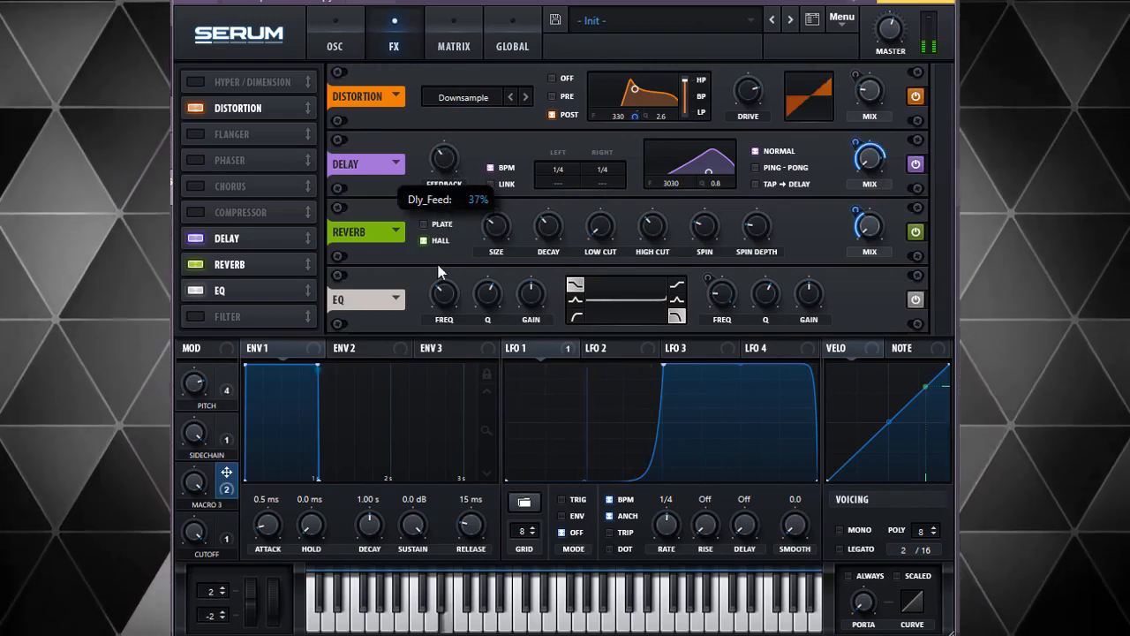
left_click_drag(447, 280, 447, 288)
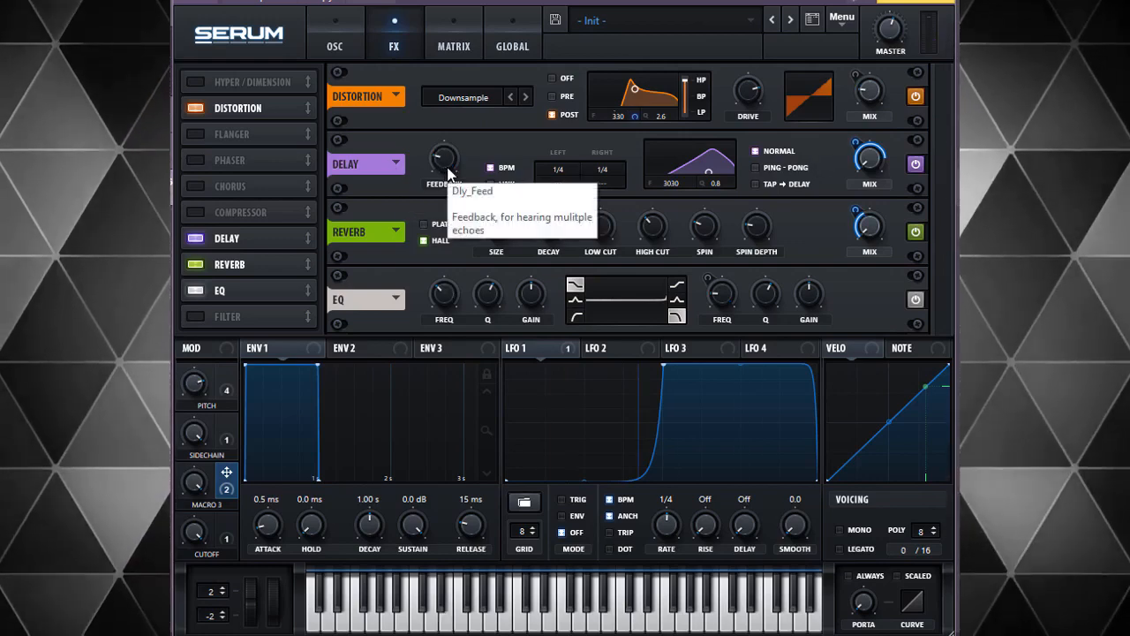
left_click_drag(448, 173, 454, 161)
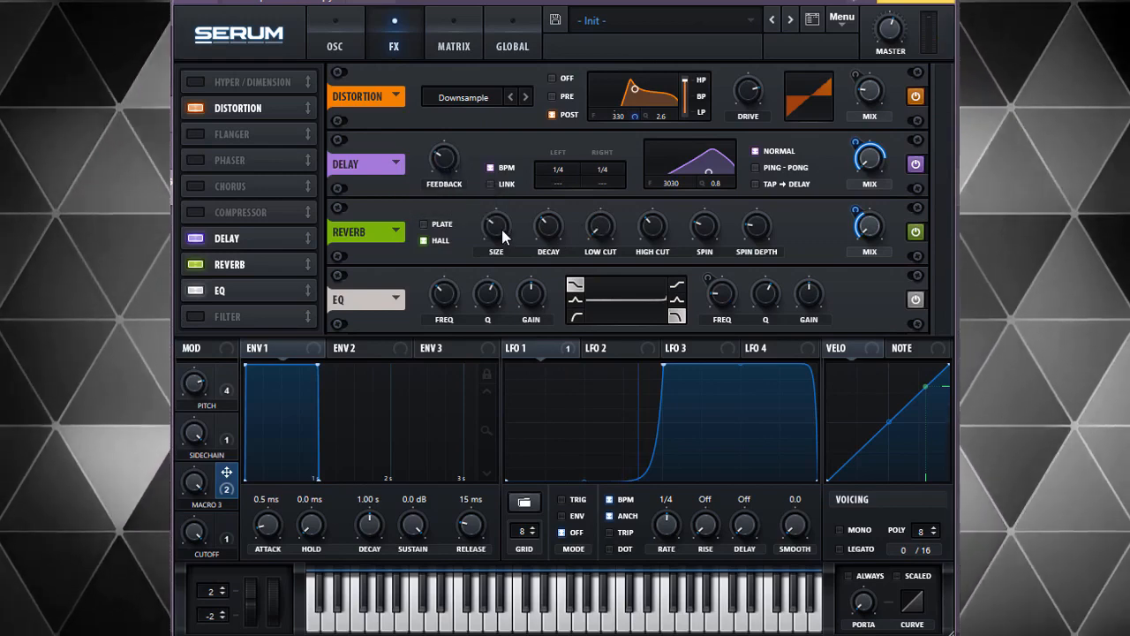
Step: Fine-tune the Hall reverb's size and decay, and switch the Delay to Tap → Delay mode
left_click_drag(505, 236, 510, 221)
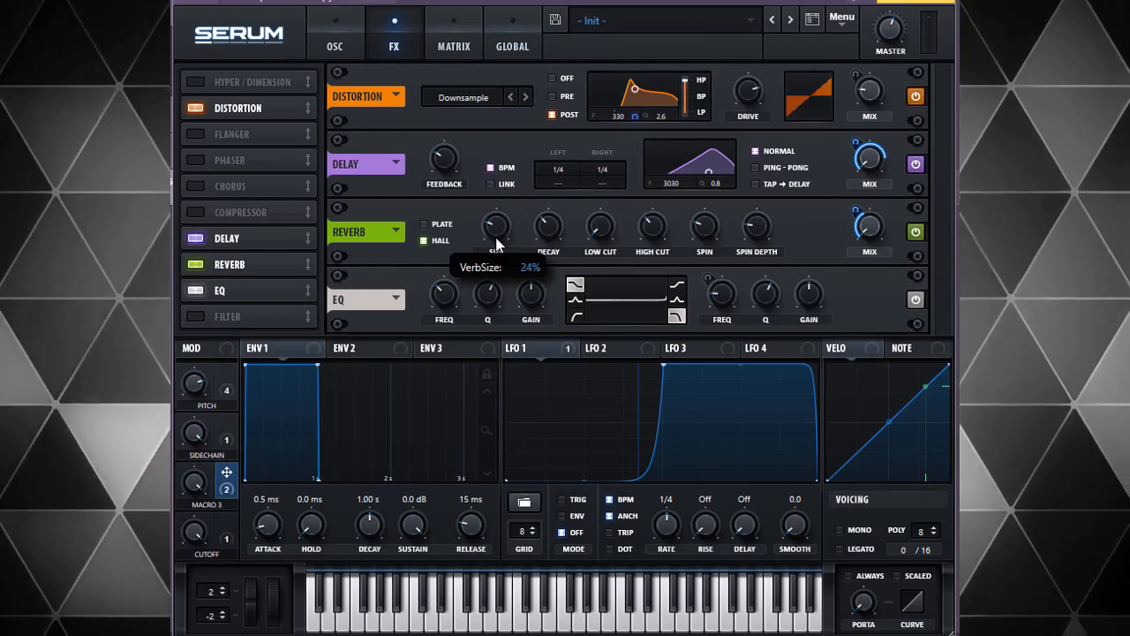
left_click_drag(497, 229, 500, 230)
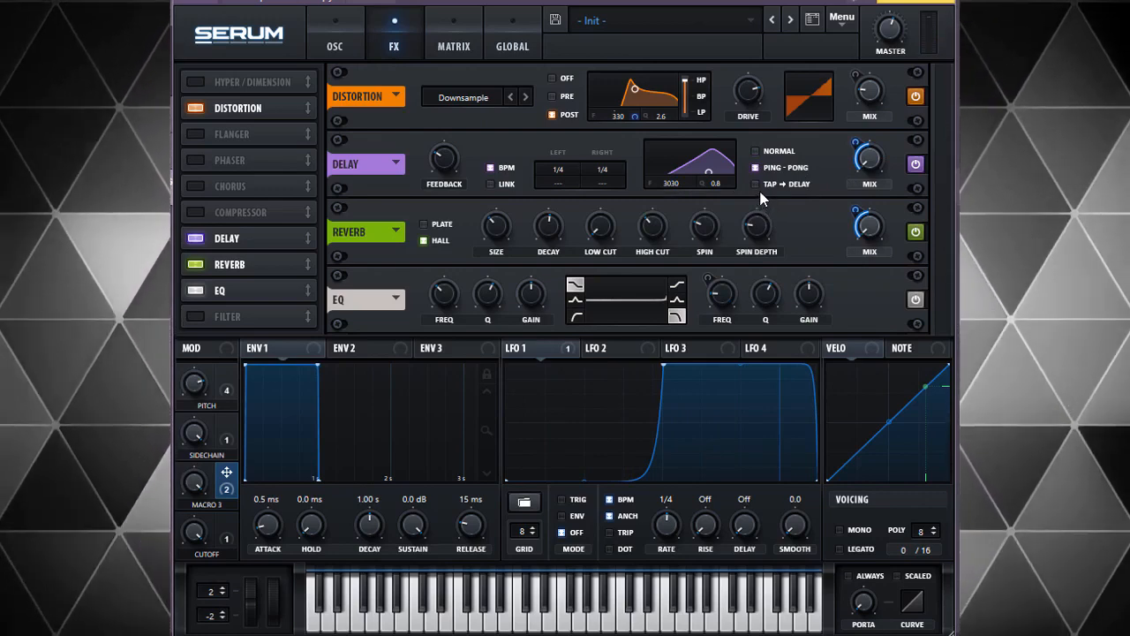
left_click(759, 183)
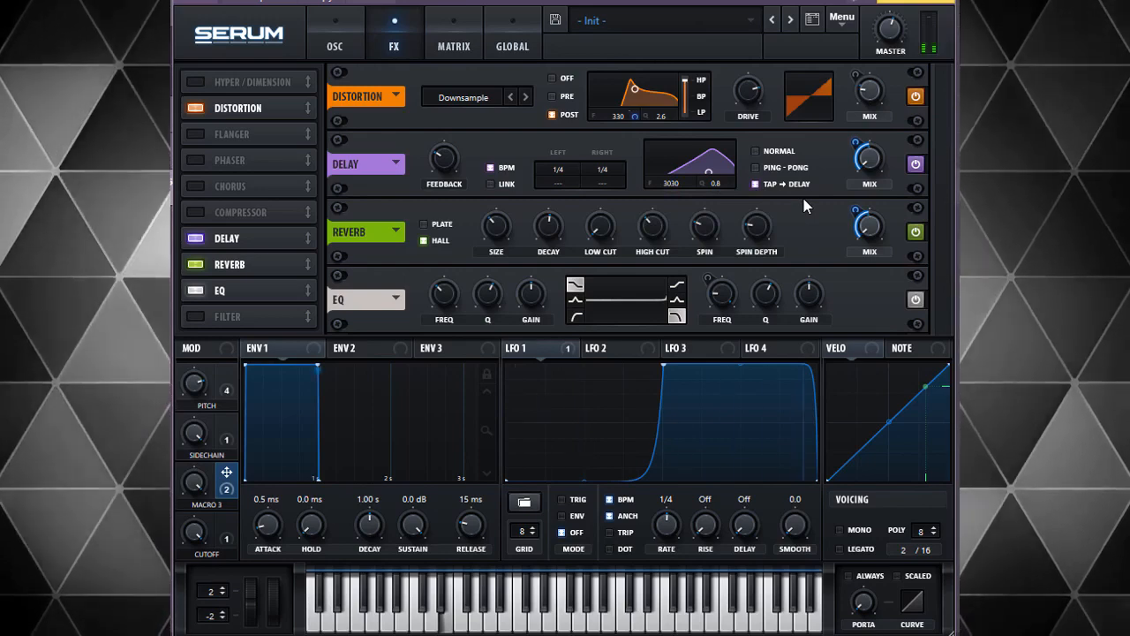
Step: Move the EQ ahead of the Delay and Reverb in the effects chain and audition it by sweeping the CUTOFF macro
left_click_drag(194, 530, 193, 555)
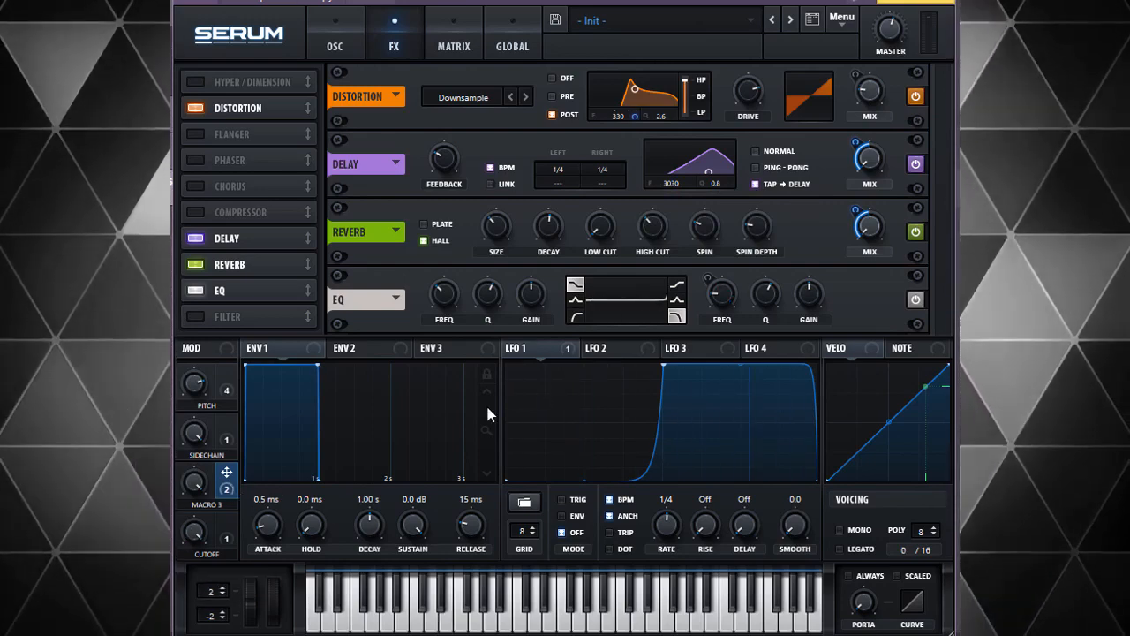
left_click_drag(233, 286, 237, 236)
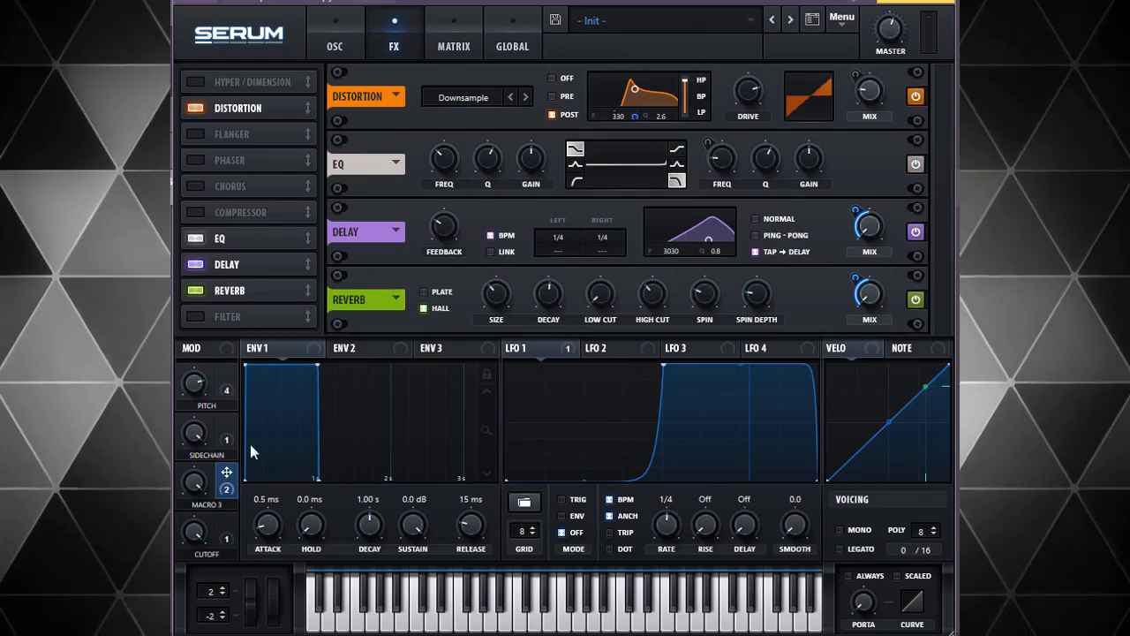
left_click_drag(201, 529, 201, 512)
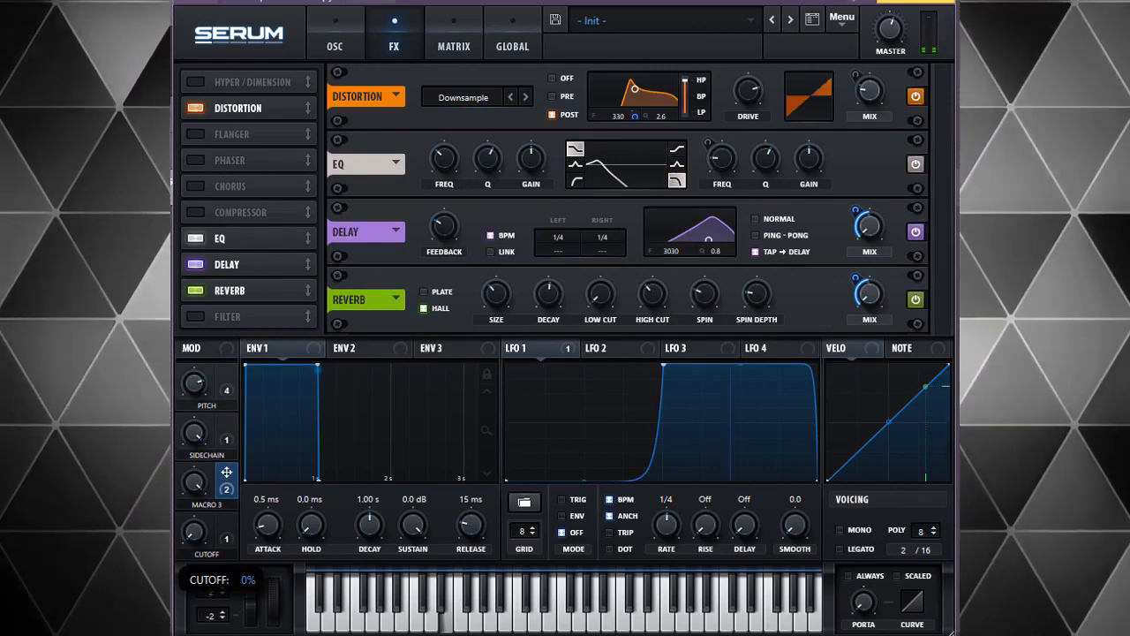
left_click_drag(201, 529, 205, 461)
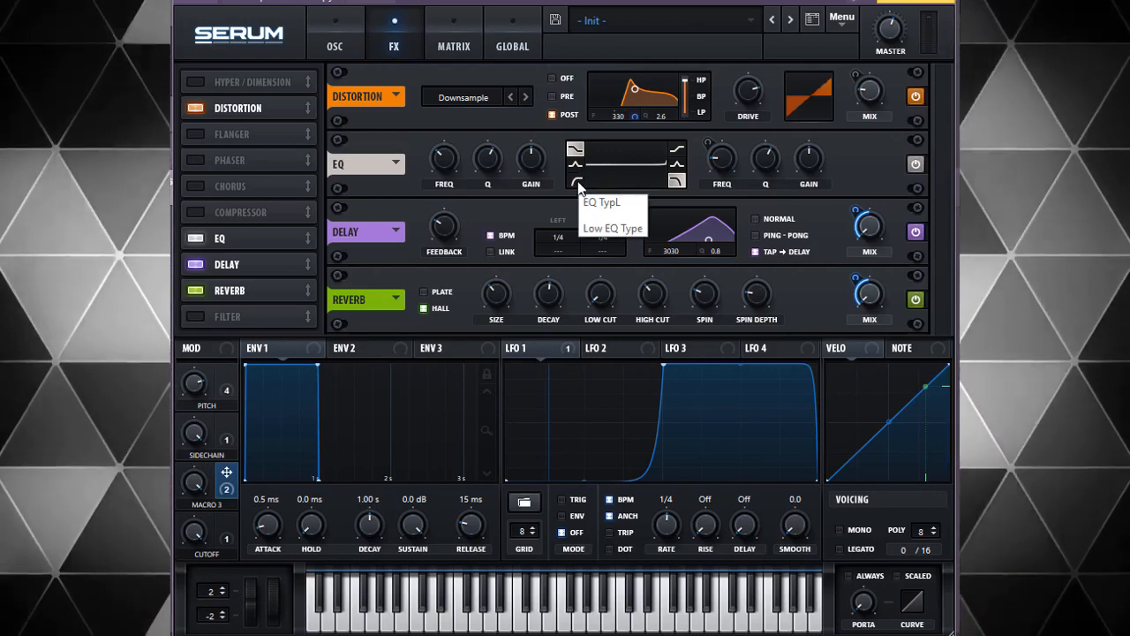
Step: Change the EQ's low band to the low-cut type and audition it with the PITCH and CUTOFF macros
left_click(577, 181)
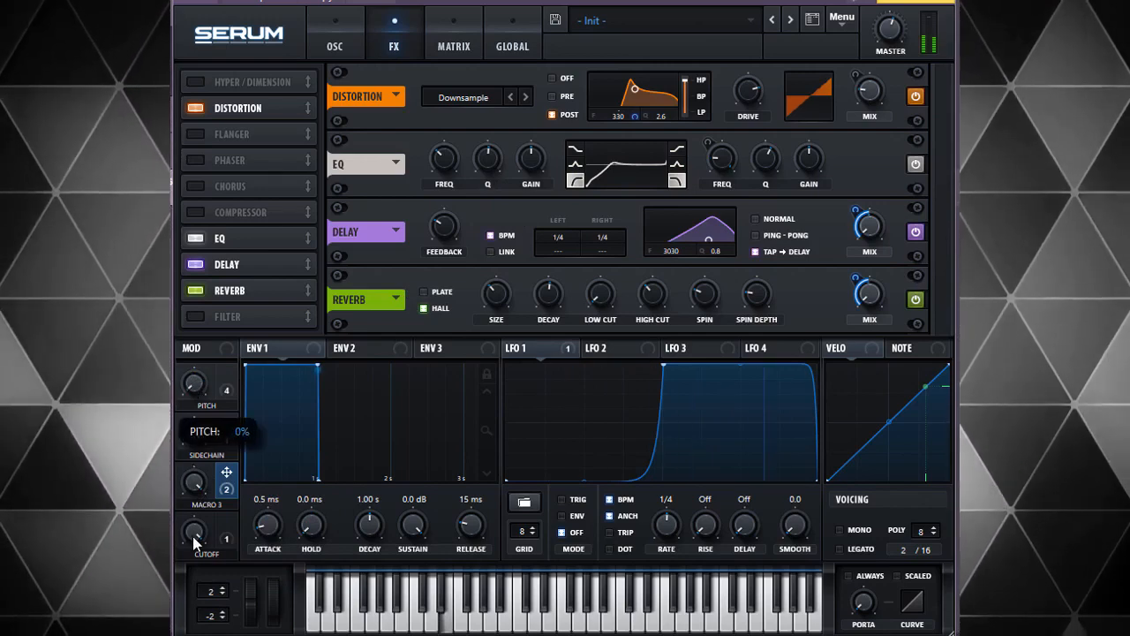
left_click_drag(192, 536, 182, 412)
mouse_move(191, 528)
left_mouse_down()
mouse_move(184, 635)
mouse_move(185, 501)
mouse_move(185, 538)
left_mouse_up()
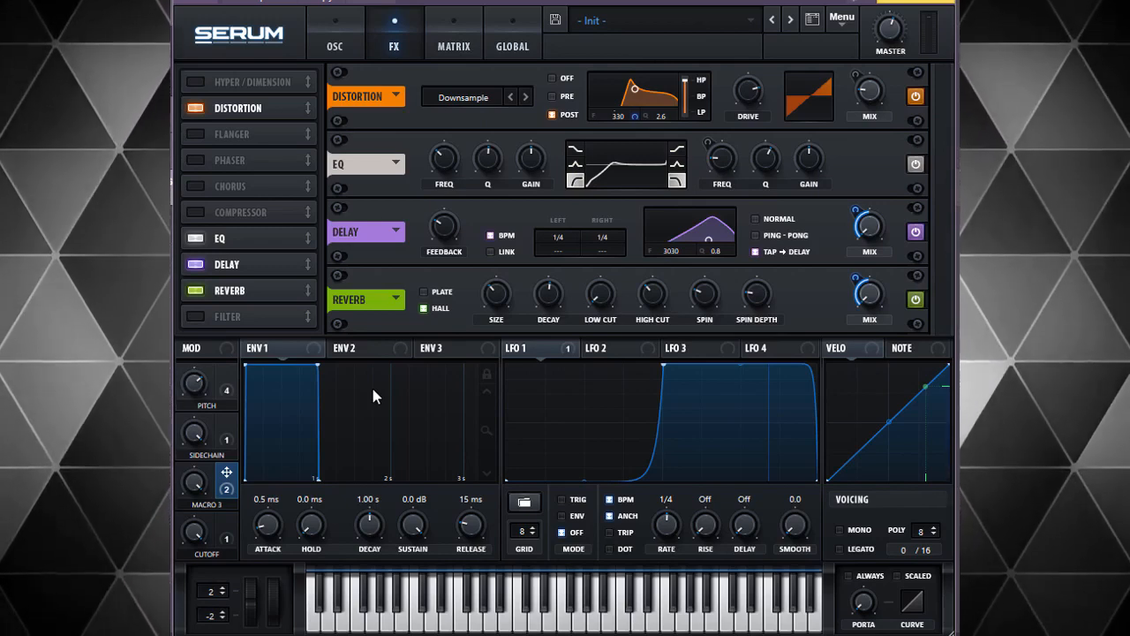
Step: Remove all modulation from the Delay mix and the Reverb mix
right_click(866, 206)
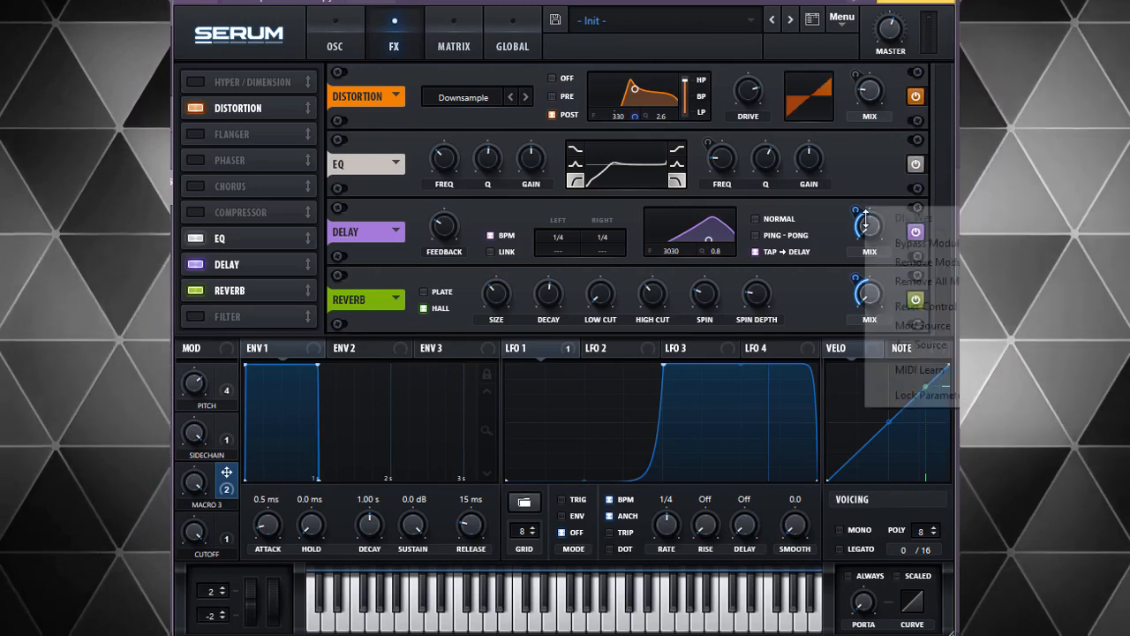
left_click(895, 283)
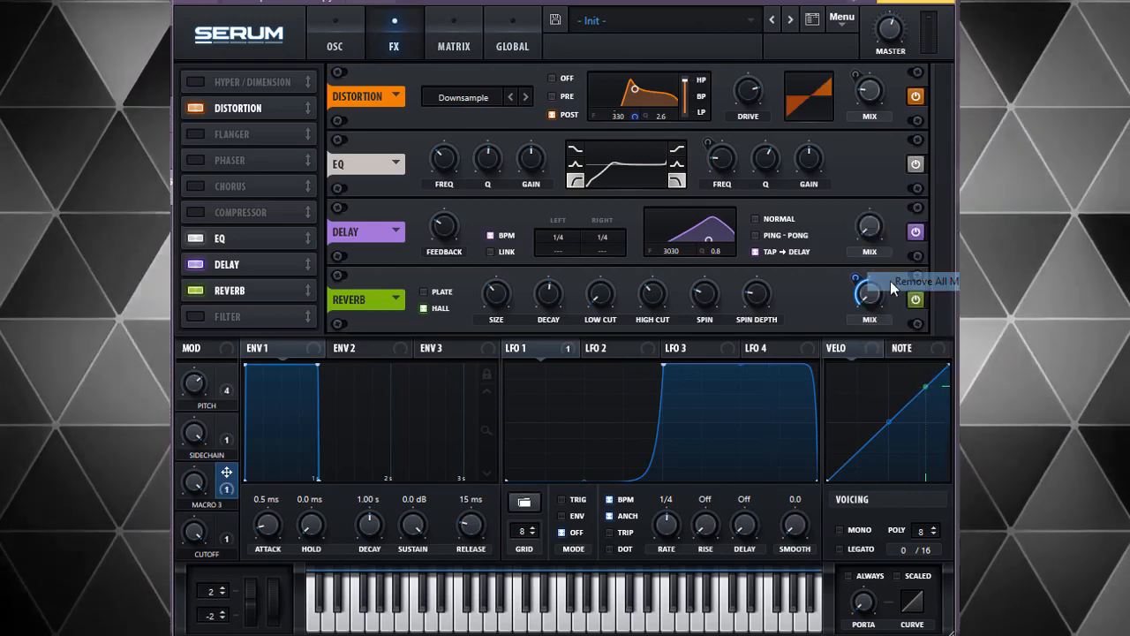
right_click(873, 303)
left_click(908, 355)
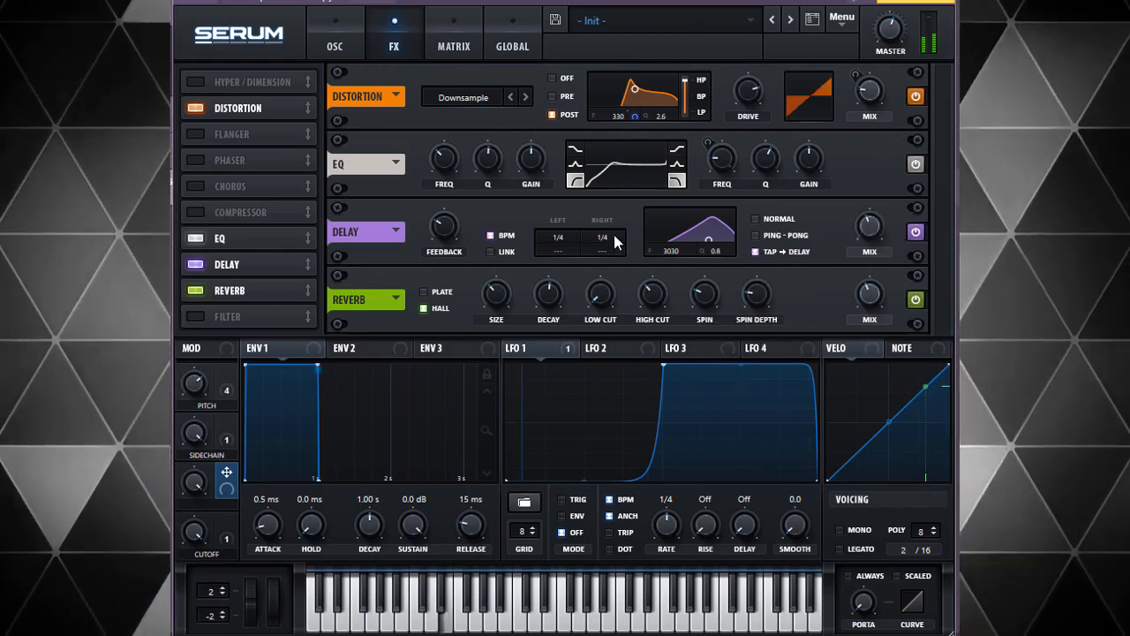
Step: Set the Delay's right-channel time to 1/2 and audition the sound by sweeping the PITCH macro
left_click_drag(613, 231, 621, 224)
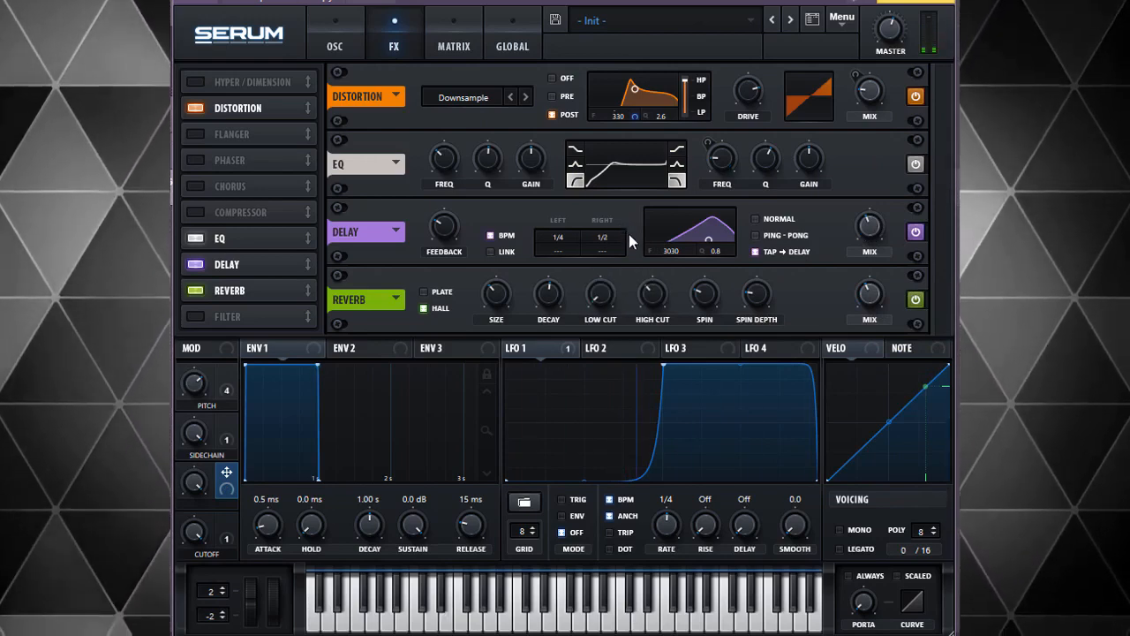
mouse_move(439, 228)
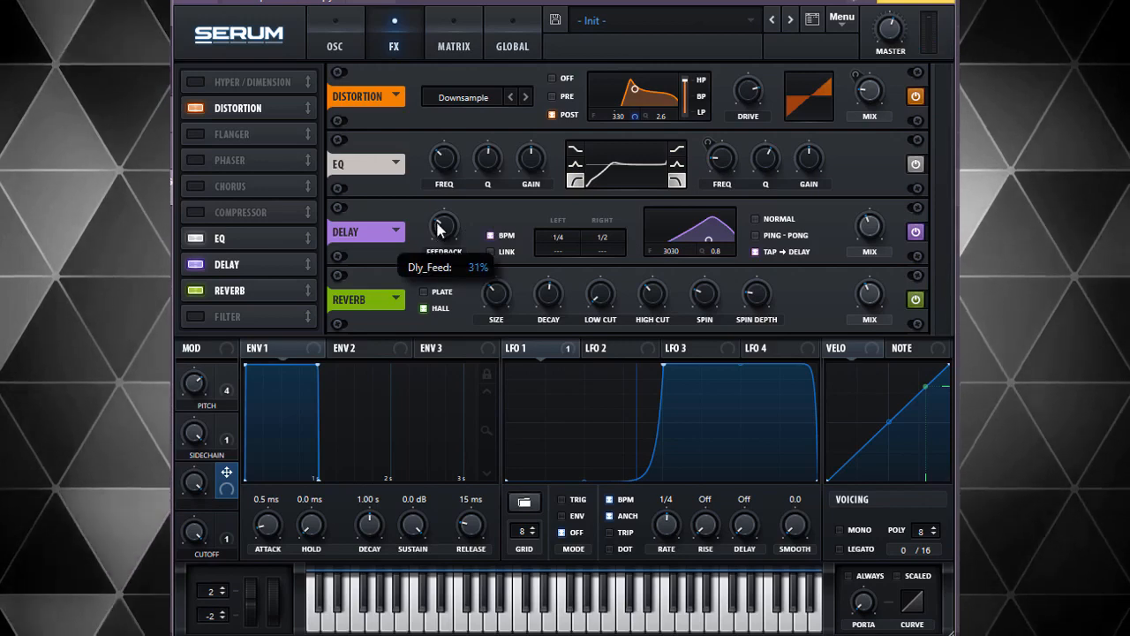
mouse_move(201, 400)
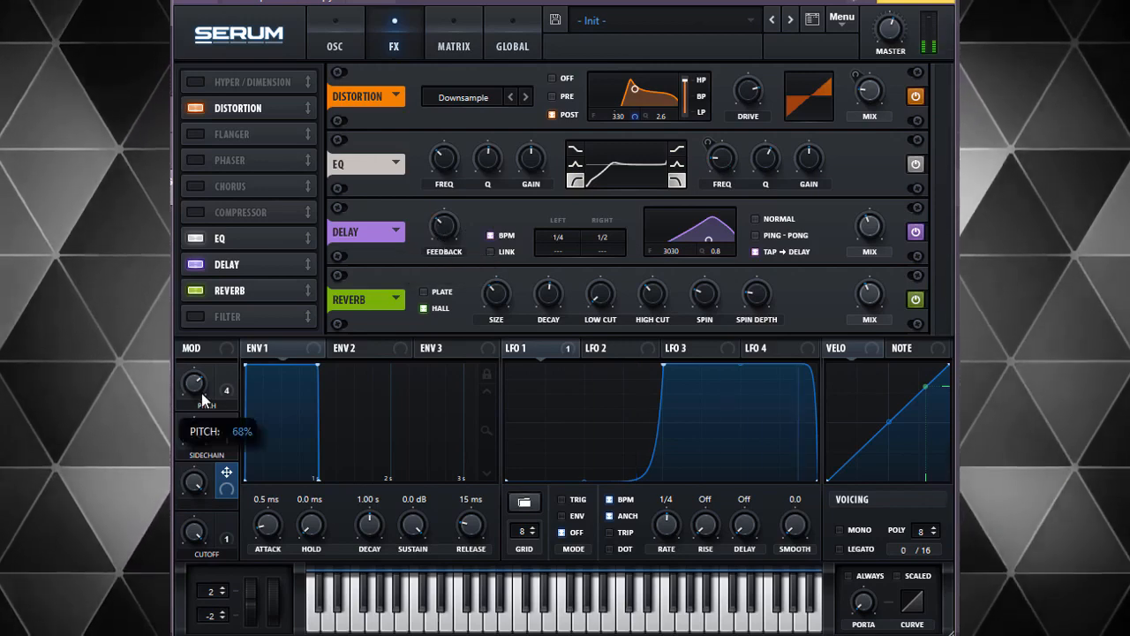
left_click_drag(203, 394, 179, 449)
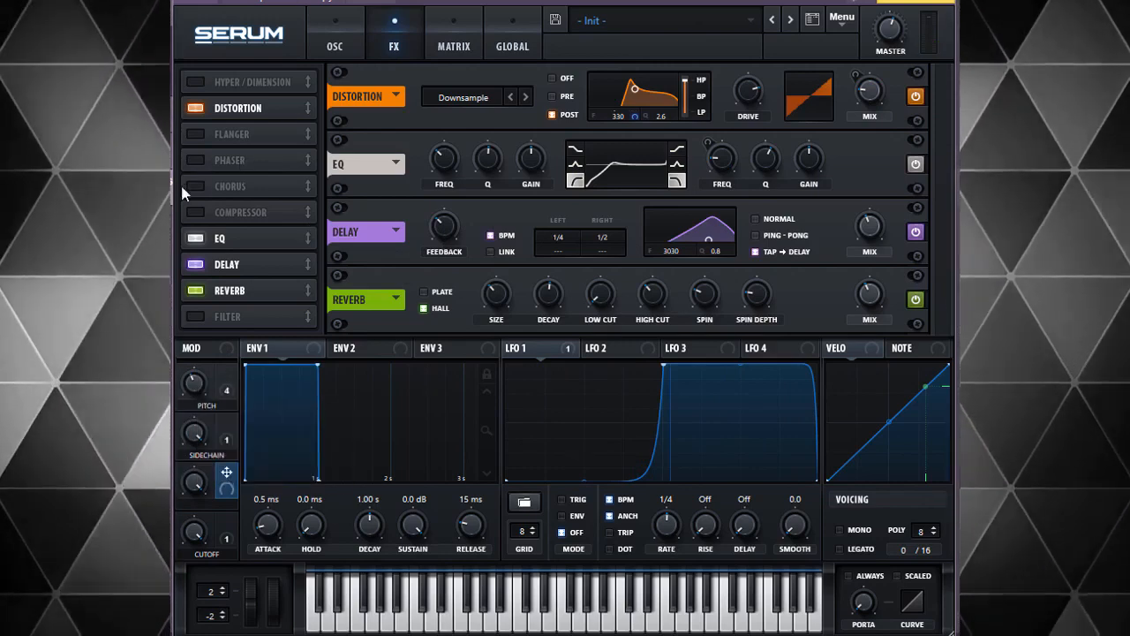
Step: Try the Flanger with its feedback raised above 50%, and switch it off again
left_click(197, 135)
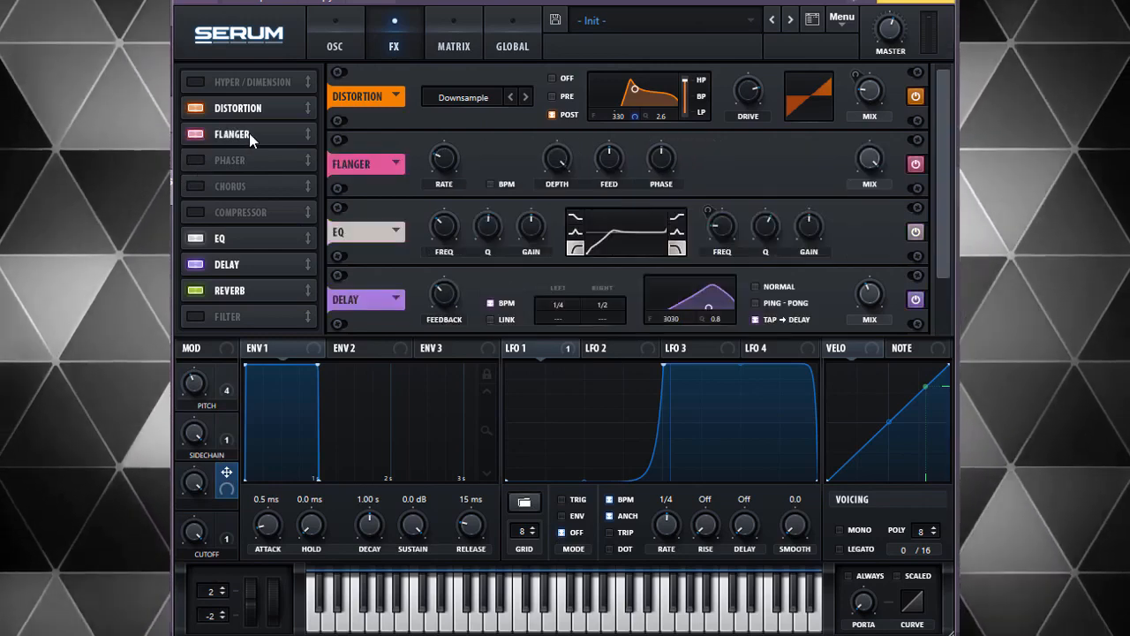
scroll(249, 133, "down", 2)
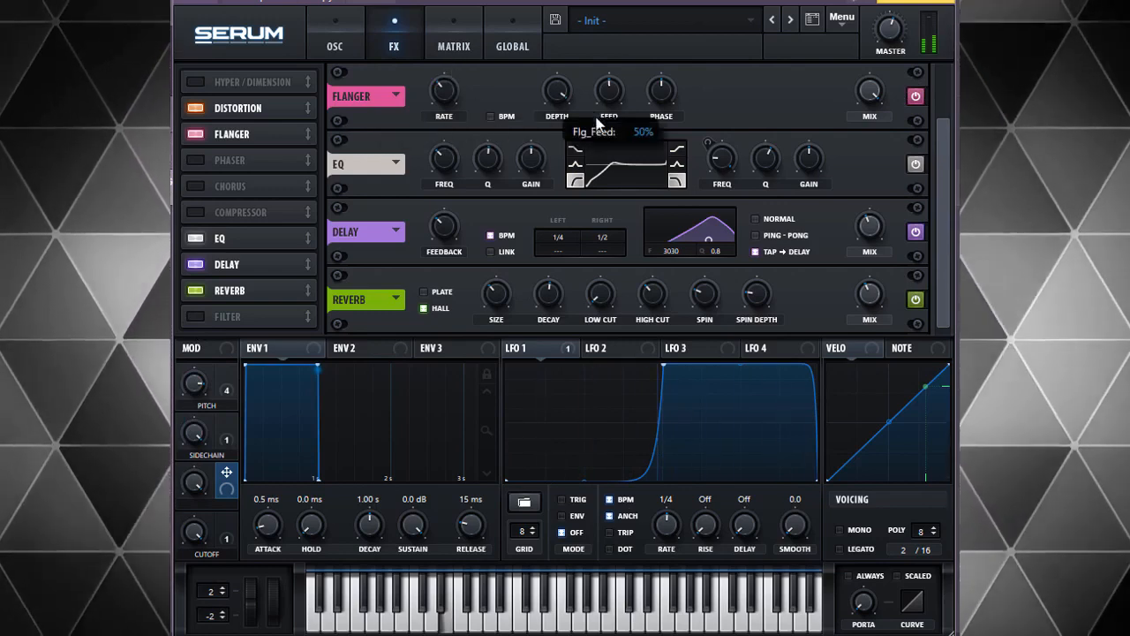
left_click_drag(597, 123, 604, 44)
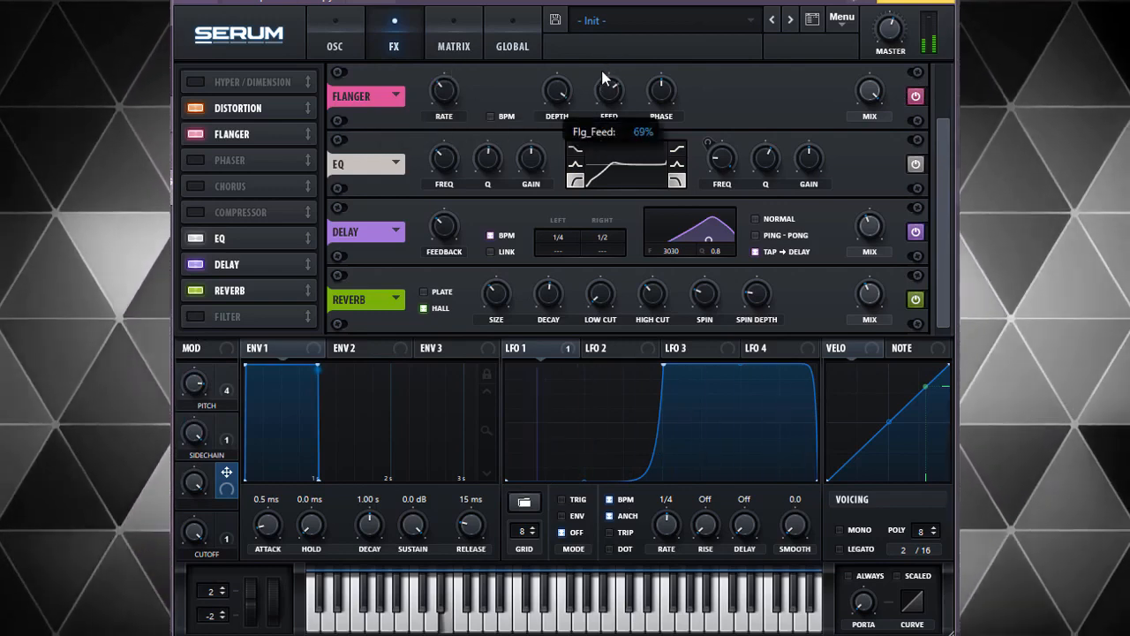
left_click(195, 133)
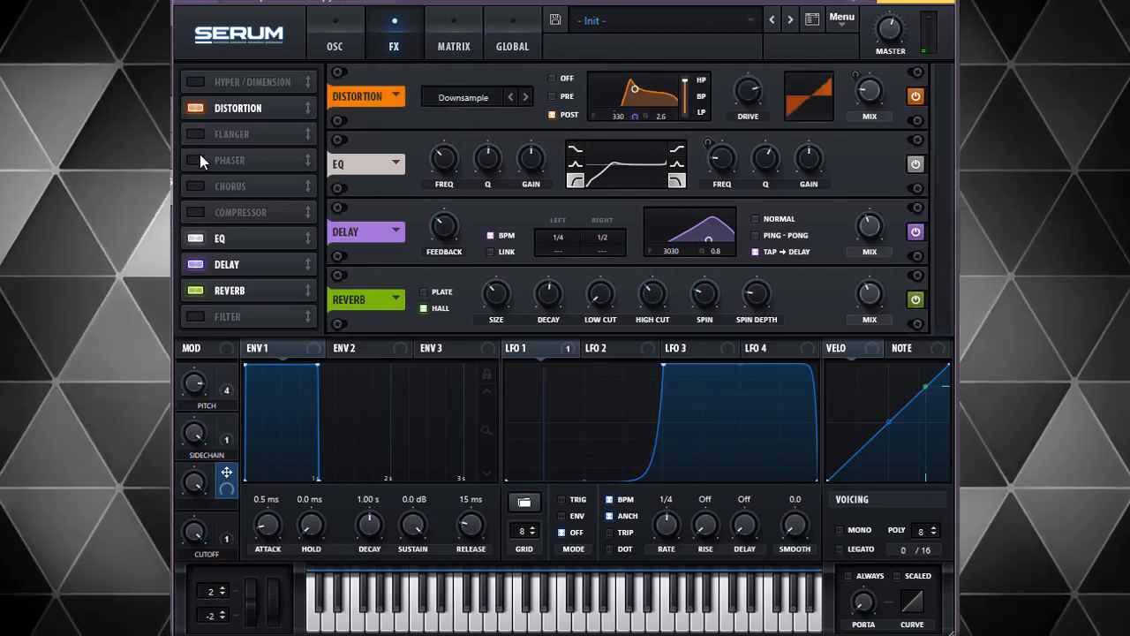
Step: Enable the Phaser, lower its frequency and feedback, and raise its depth and rate
left_click(196, 161)
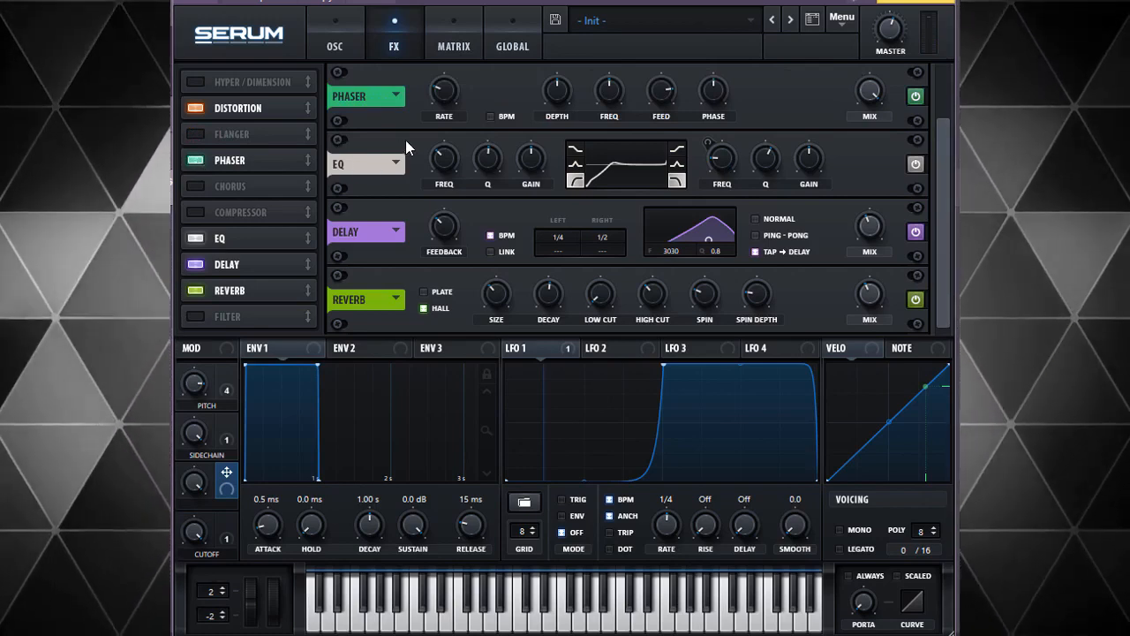
left_click_drag(563, 97, 594, 138)
left_click_drag(609, 89, 626, 18)
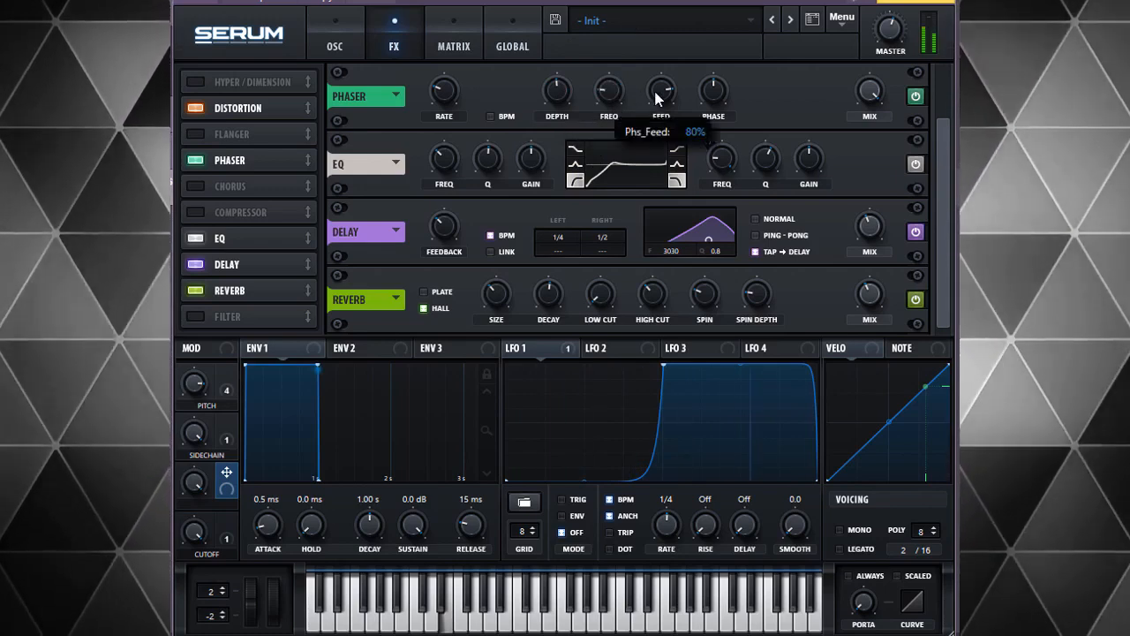
left_click_drag(662, 93, 651, 169)
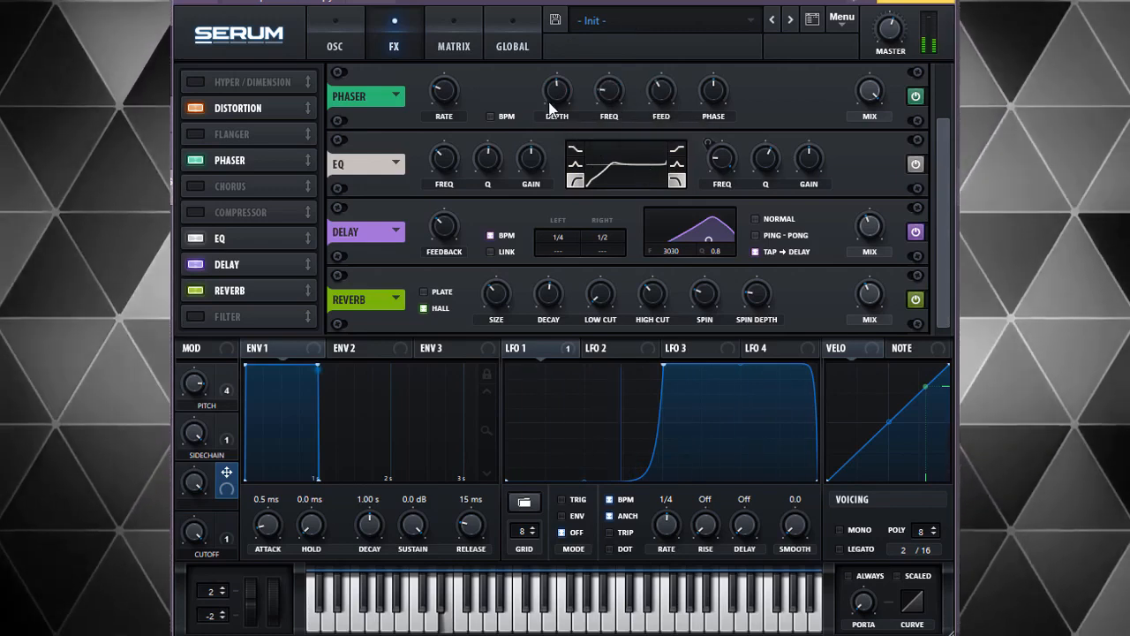
mouse_move(558, 89)
left_mouse_down()
mouse_move(547, 44)
mouse_move(550, 72)
left_mouse_up()
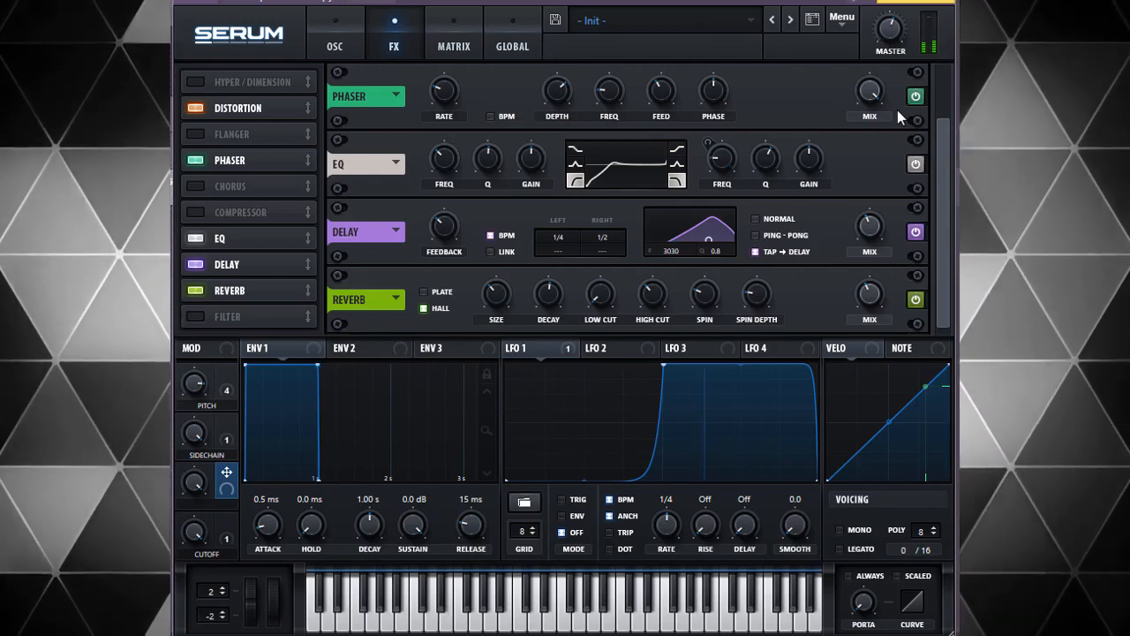
mouse_move(443, 90)
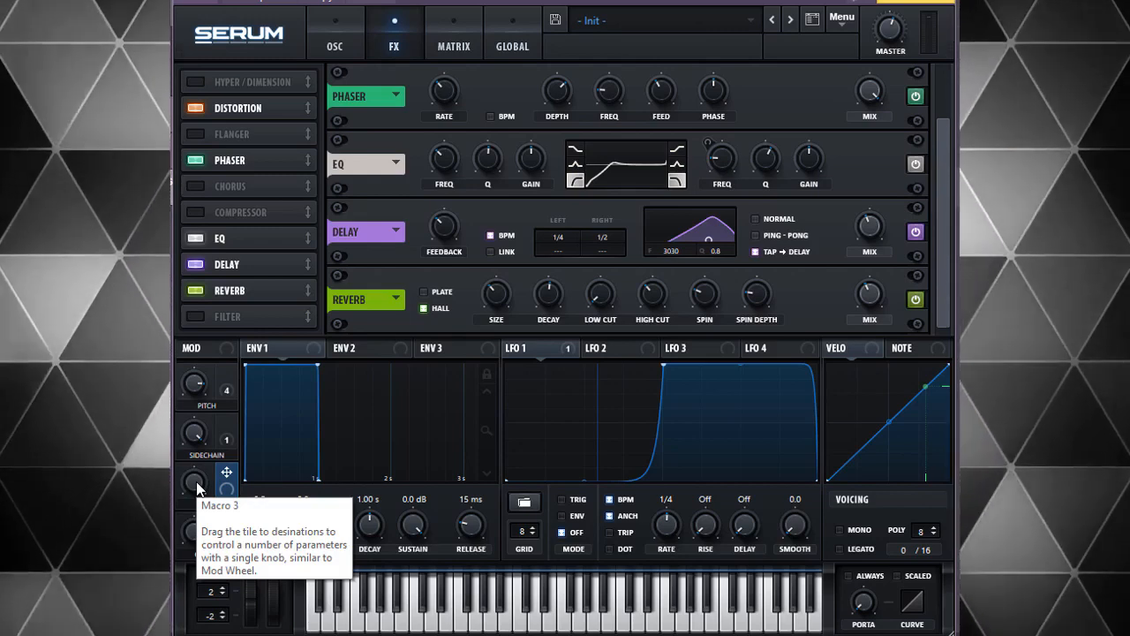
Step: Enable a Filter between the EQ and the Delay, set its type to Cmb H6-, and lower its cutoff to about 43 Hz
left_click(207, 315)
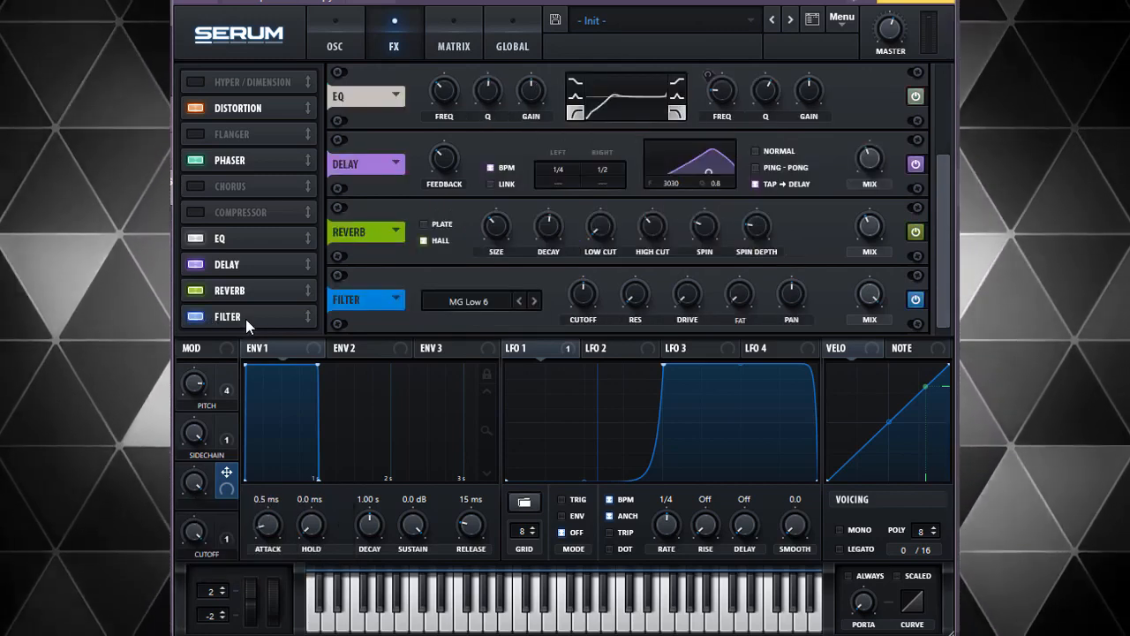
left_click_drag(246, 319, 240, 268)
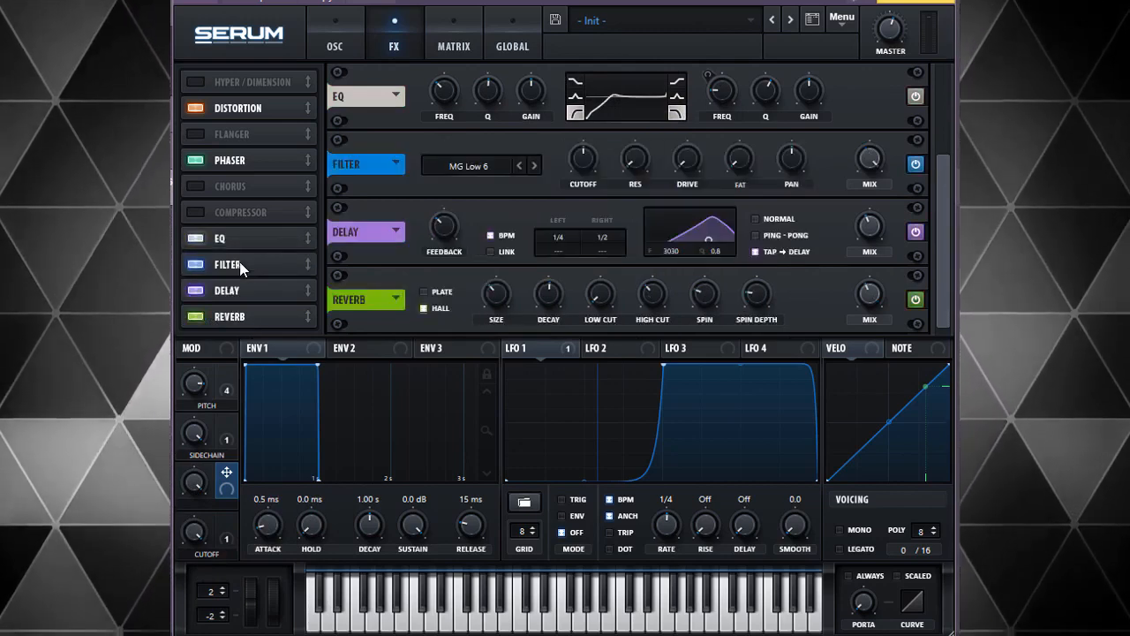
left_click(479, 167)
mouse_move(492, 233)
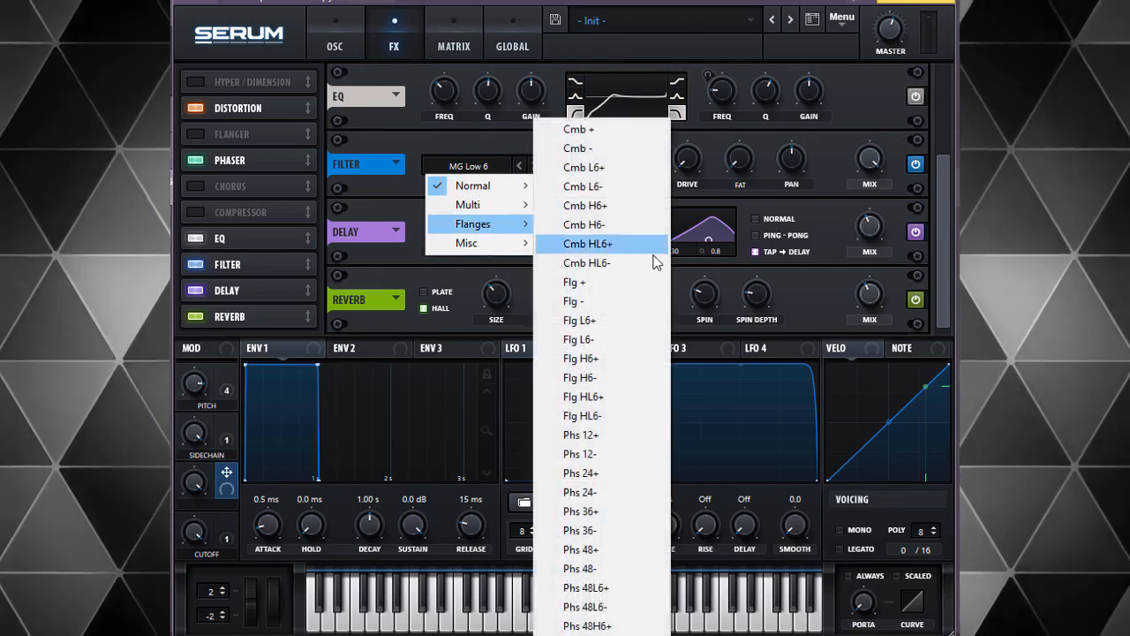
left_click(611, 226)
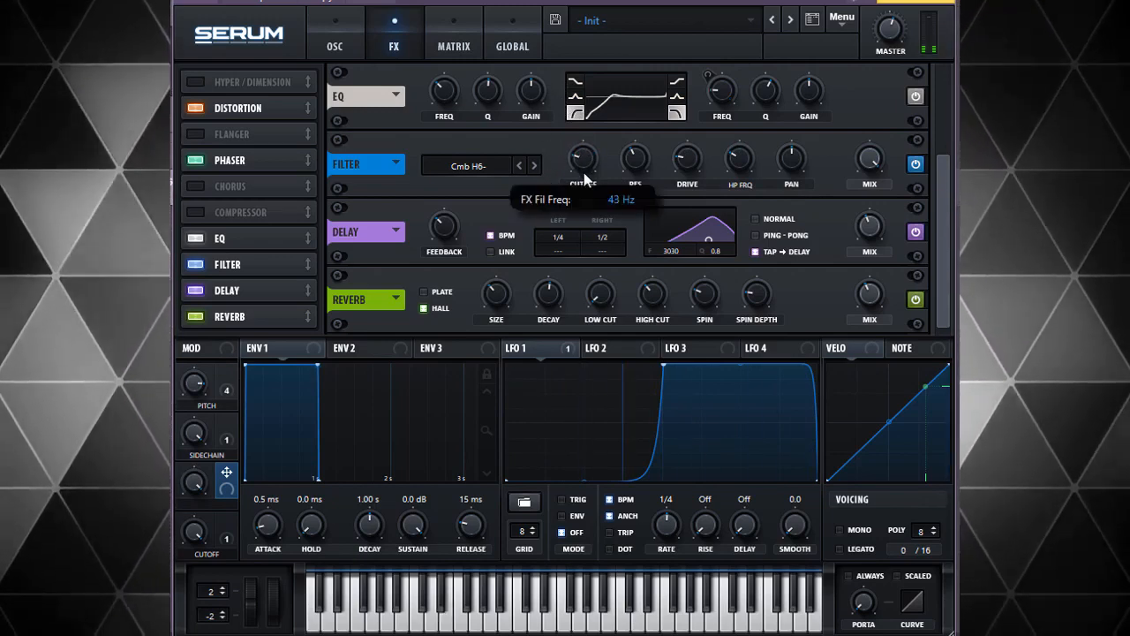
Step: Set LFO 2's rate to one bar and assign it to the effects Filter's cutoff
left_click(607, 346)
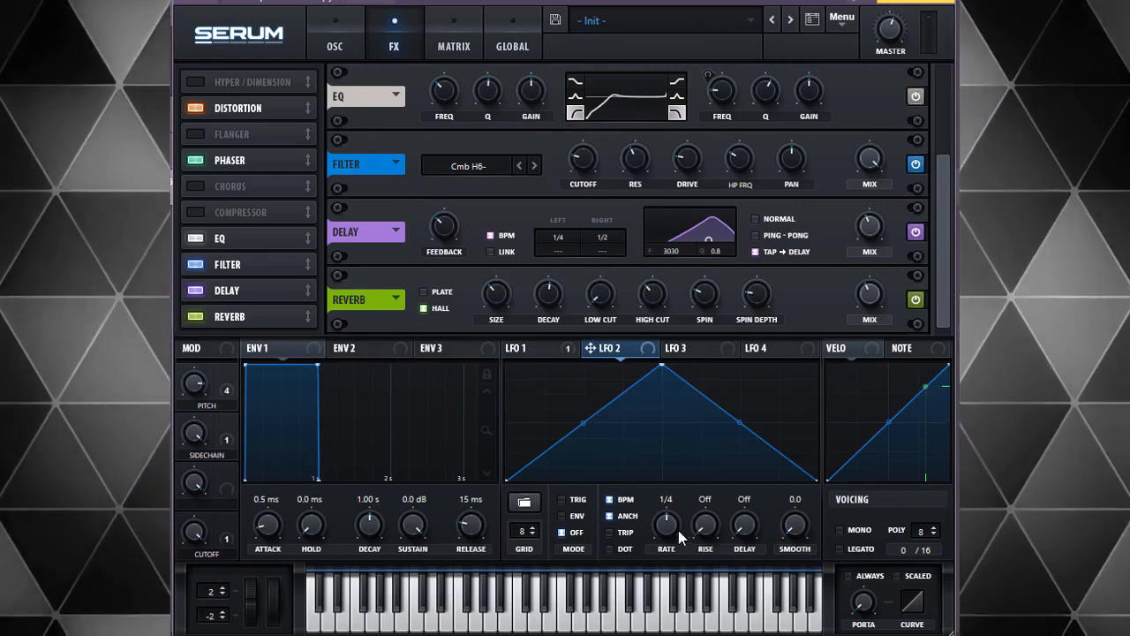
left_click_drag(668, 530, 668, 552)
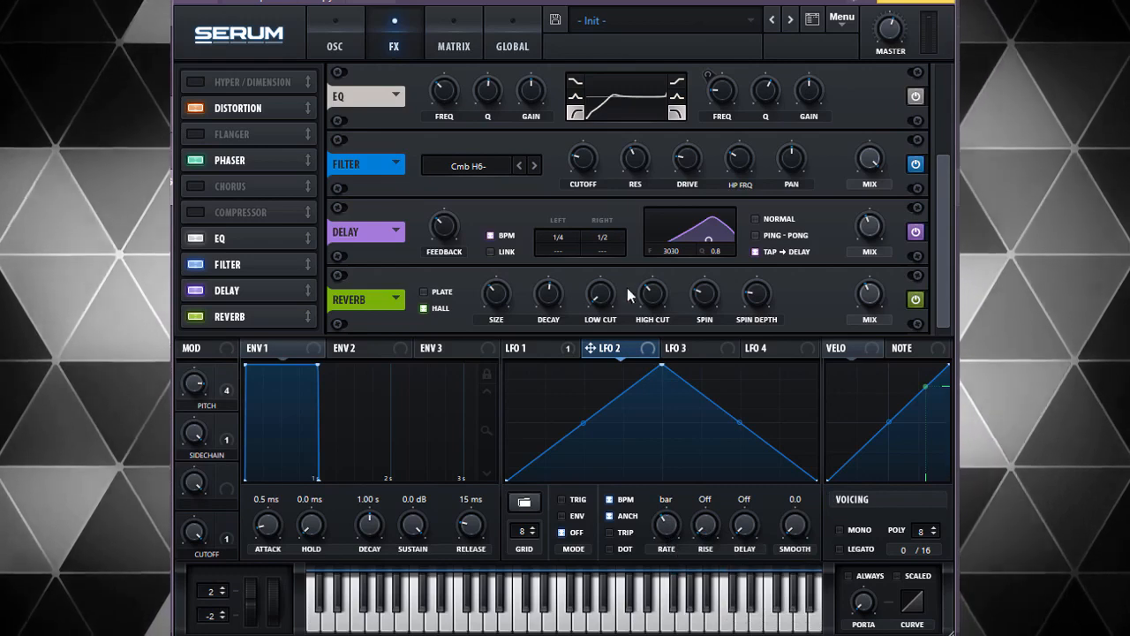
mouse_move(565, 145)
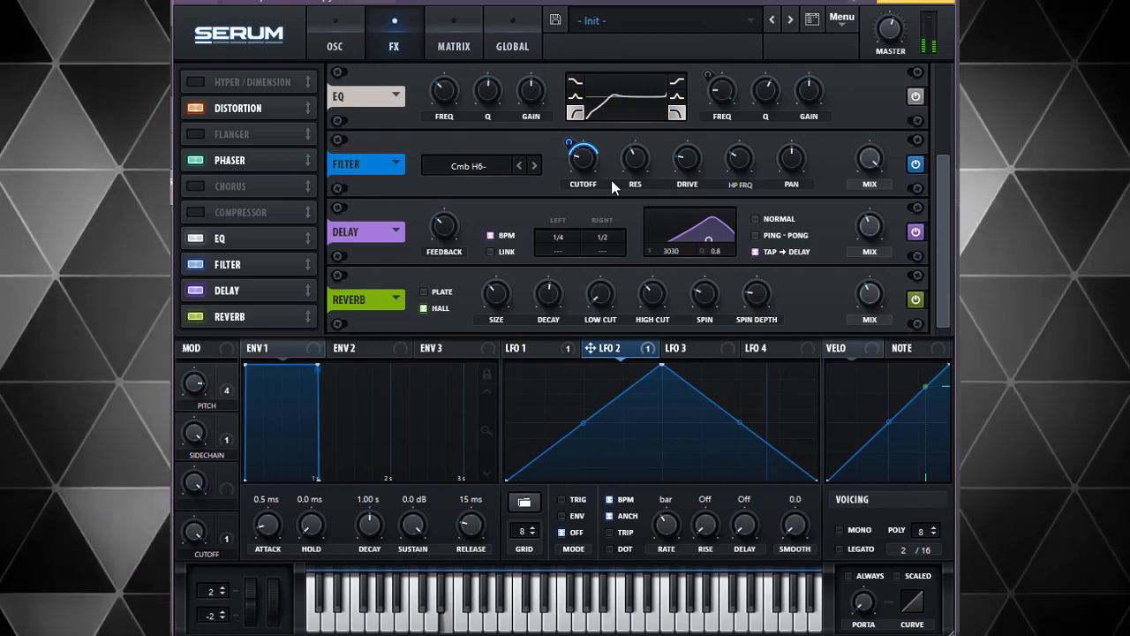
Step: Reduce the Filter's mix from fully wet and assign the PITCH macro to LFO 2's rate
left_click(868, 165)
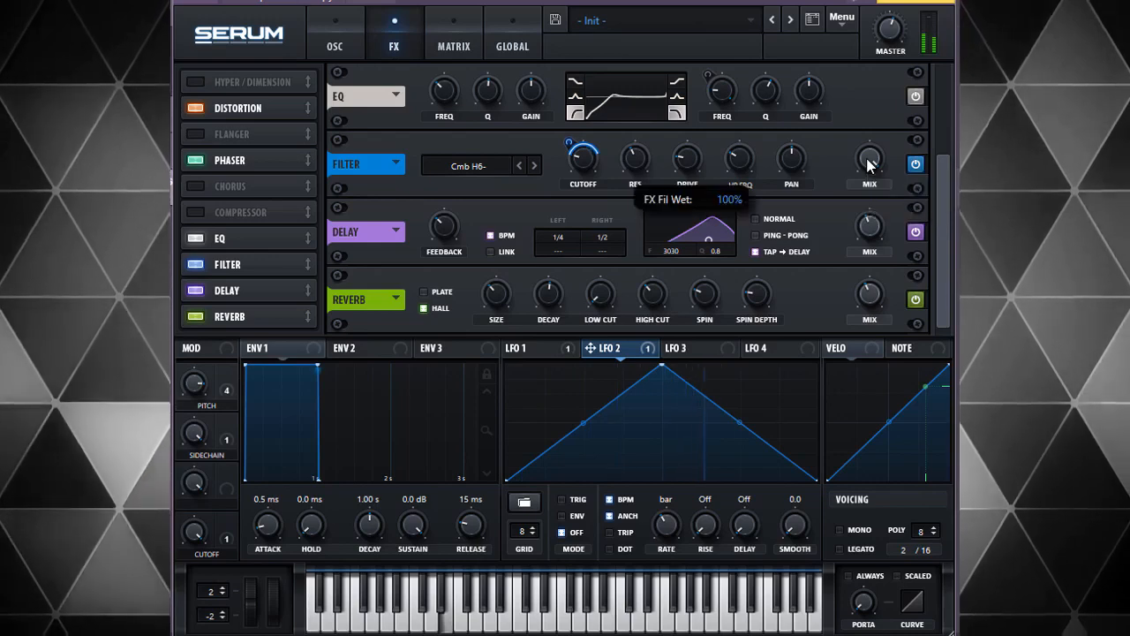
left_click_drag(865, 224, 861, 238)
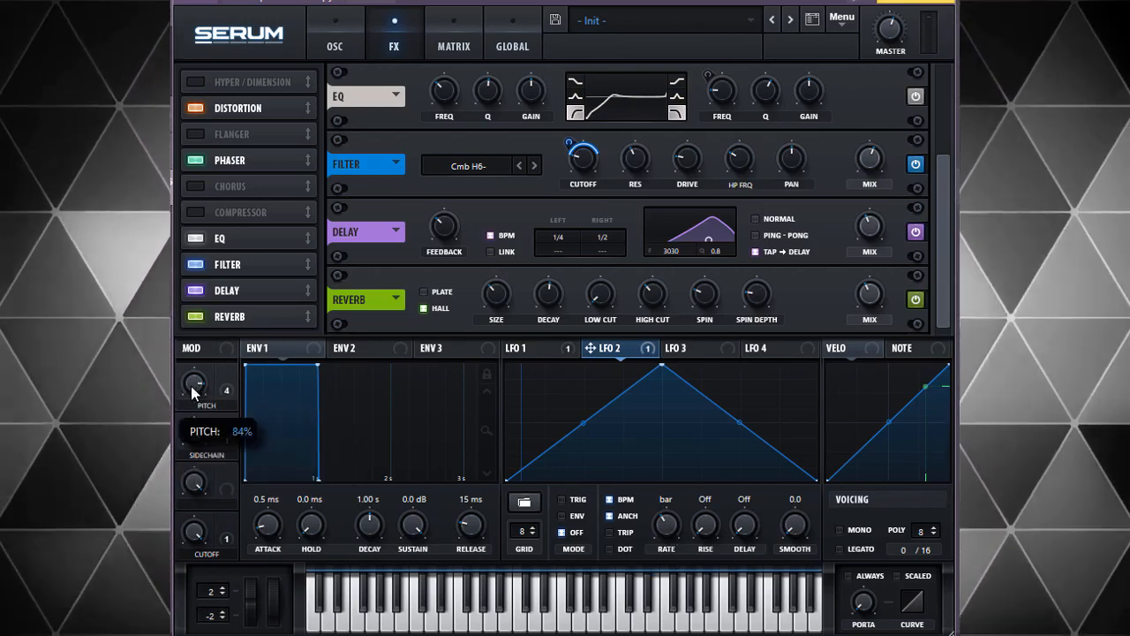
left_click_drag(227, 374, 644, 530)
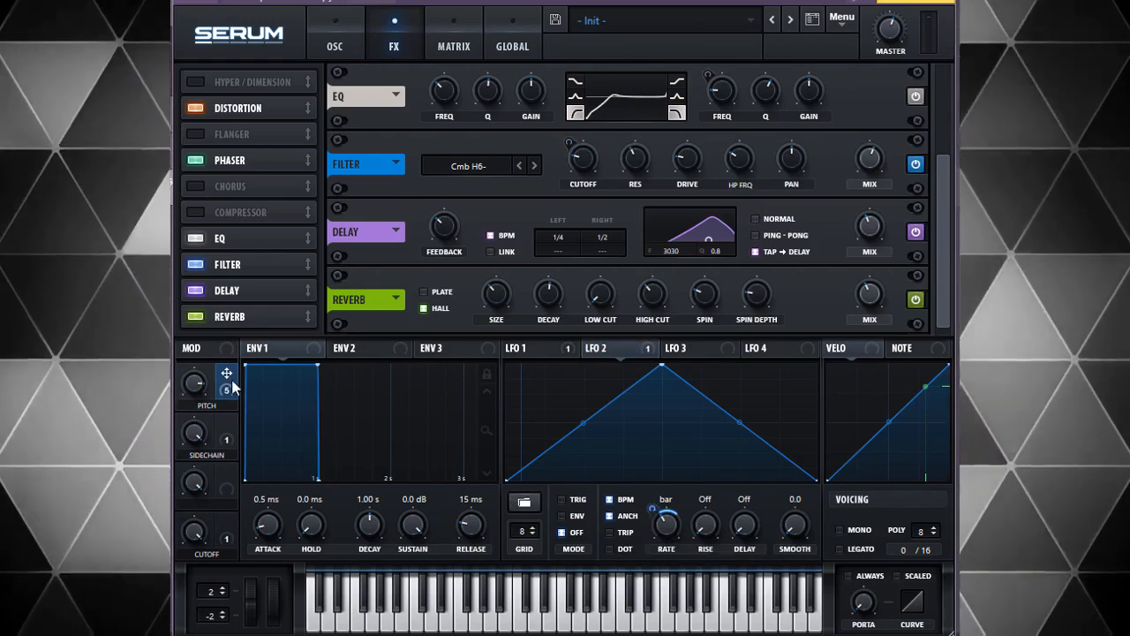
Step: Set the effects Filter's drive to about 27% and audition it by sweeping the PITCH macro
left_click_drag(189, 388, 203, 212)
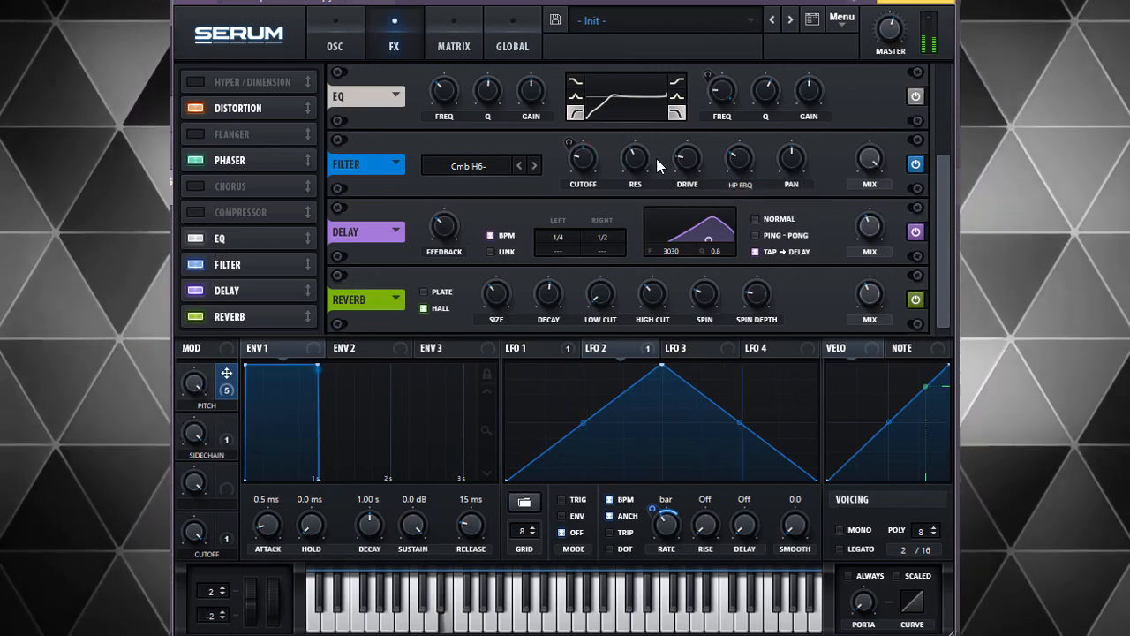
left_click_drag(635, 164, 702, 148)
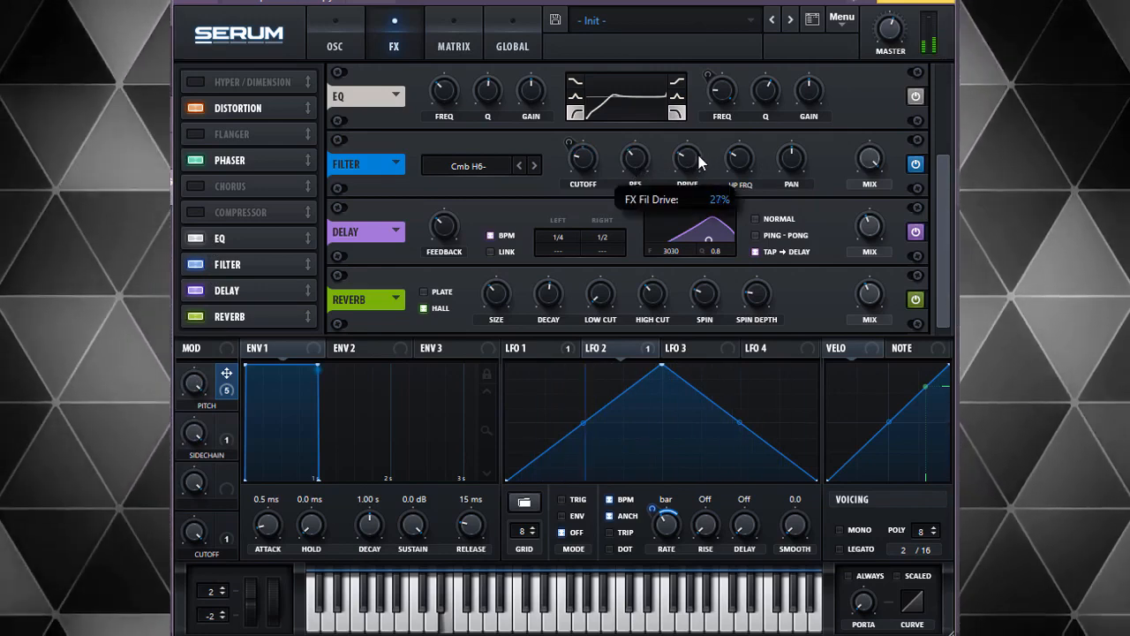
left_click_drag(204, 383, 193, 557)
left_click_drag(194, 517, 201, 372)
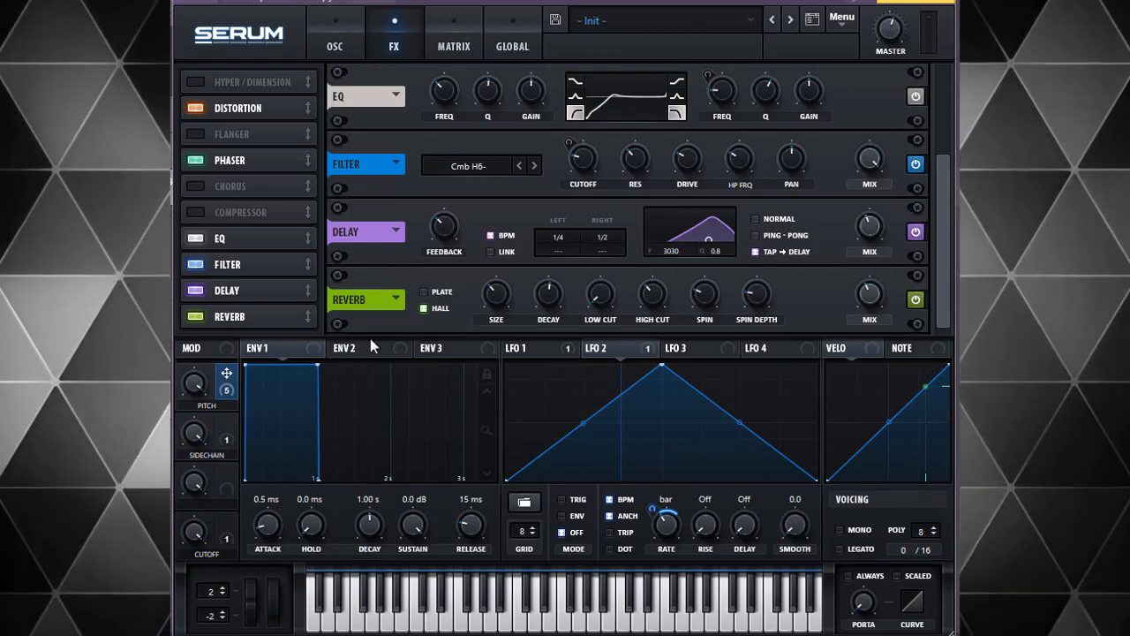
Step: Enable Hyper/Dimension, set the Hyper unison to 7 voices, and lower the Hyper mix
left_click(197, 81)
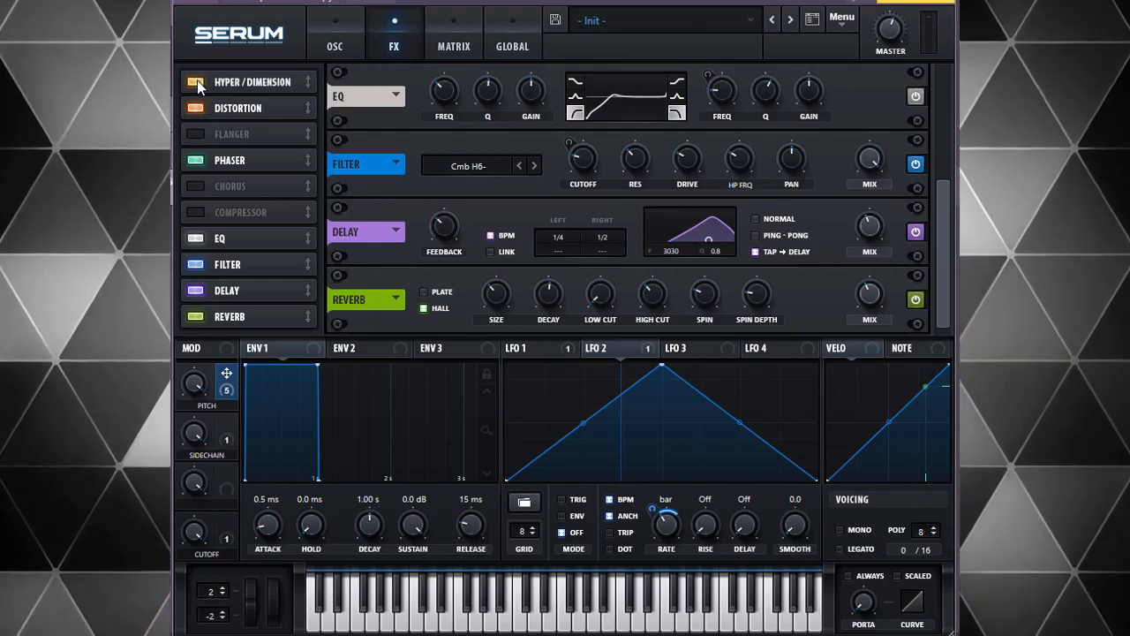
left_click(252, 85)
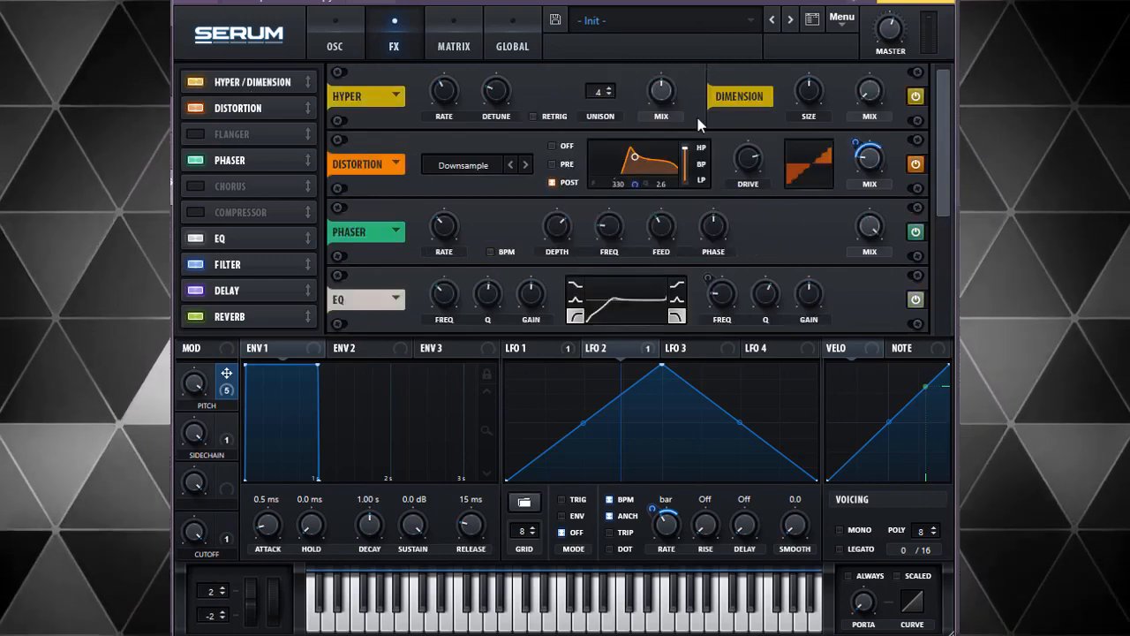
scroll(610, 88, "up", 3)
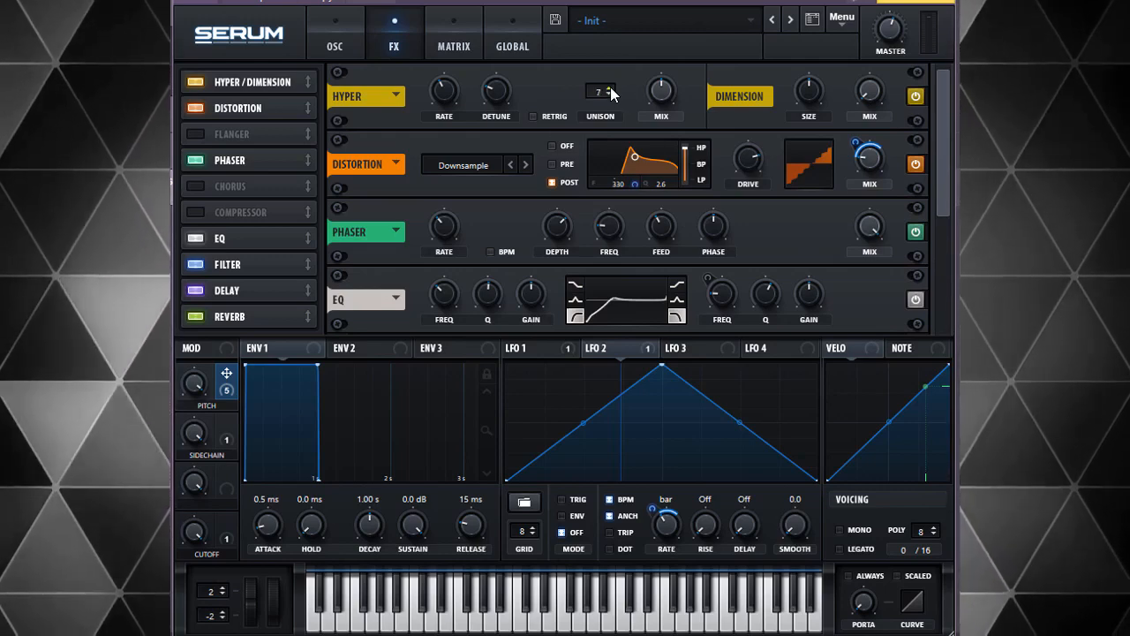
left_click_drag(658, 93, 649, 129)
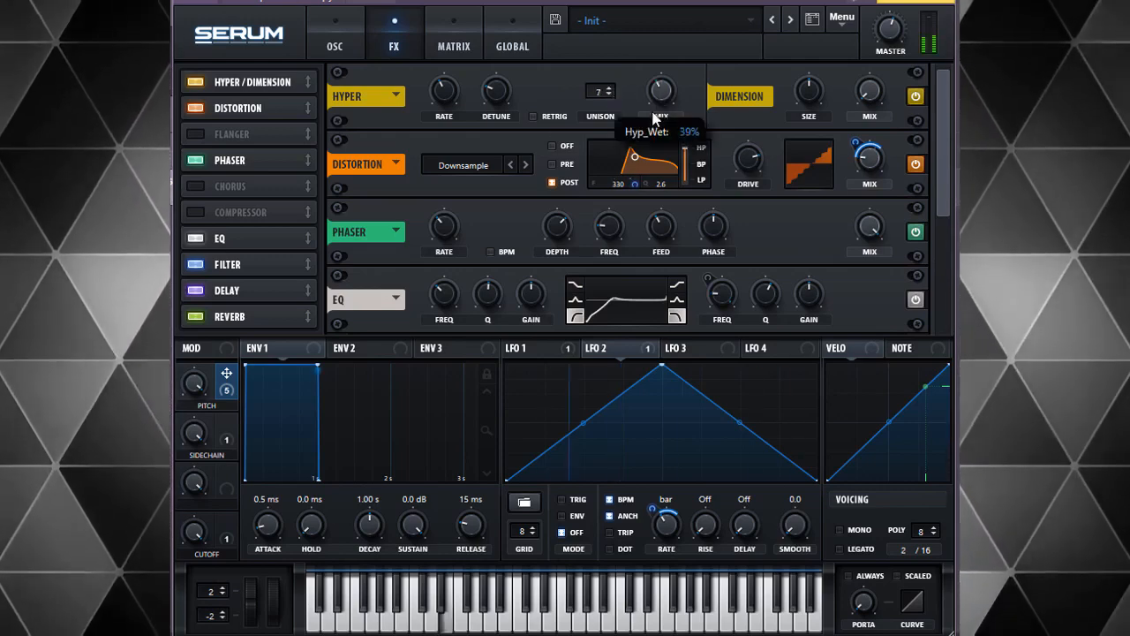
left_click_drag(636, 248, 645, 97)
left_click_drag(190, 381, 187, 387)
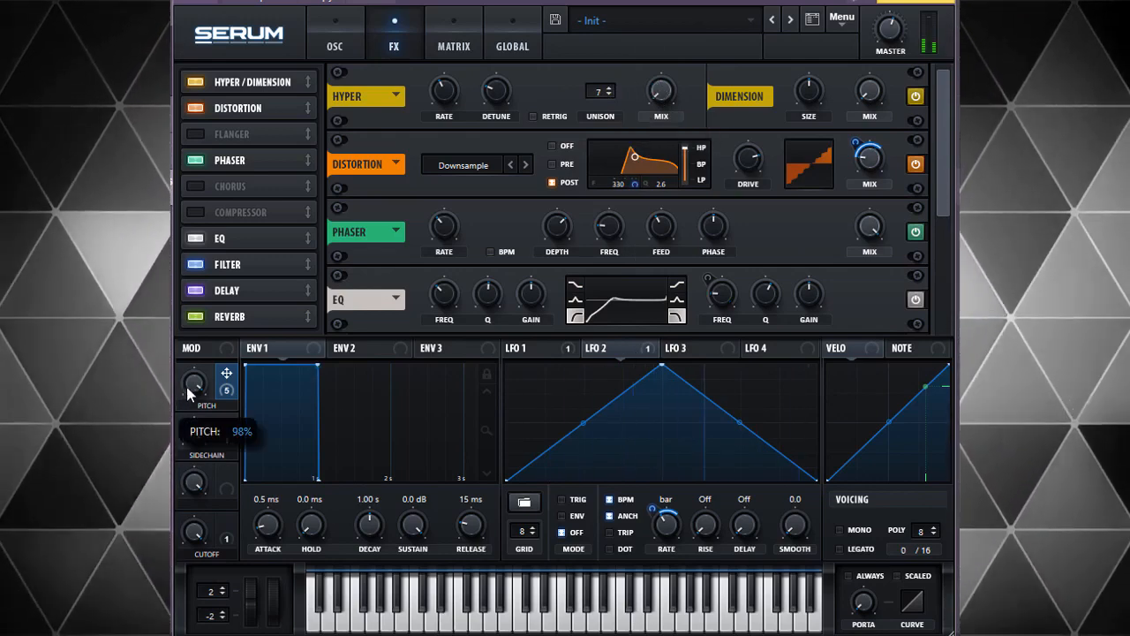
left_click_drag(662, 97, 686, 175)
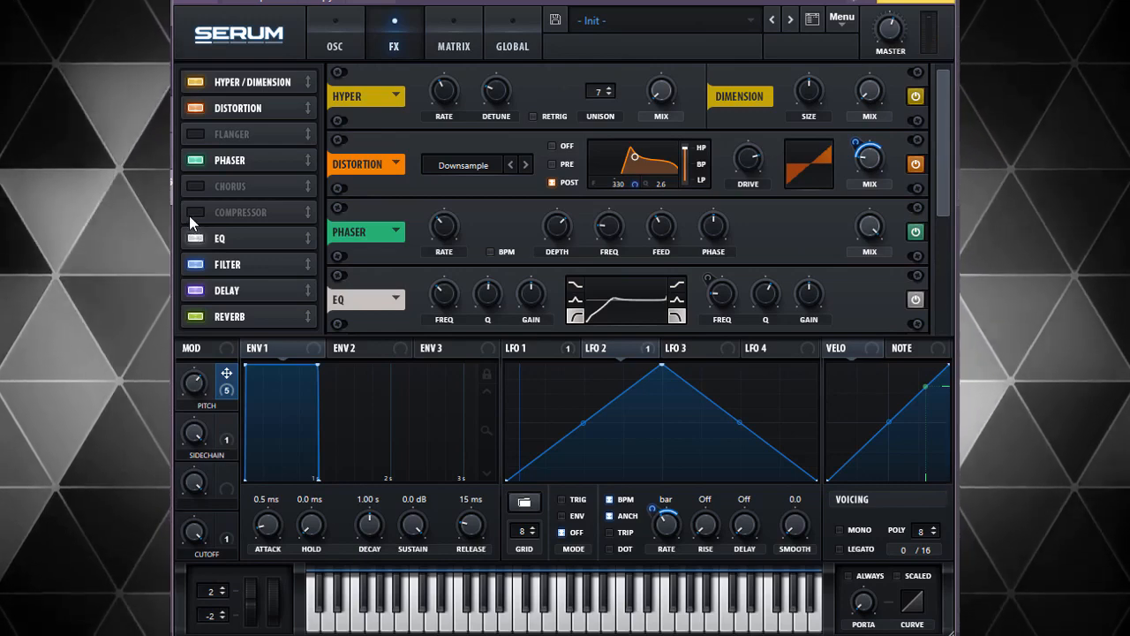
Step: Move the Compressor directly after Distortion in the effects chain and enable it with Multiband on and some added gain
left_click_drag(189, 215, 232, 143)
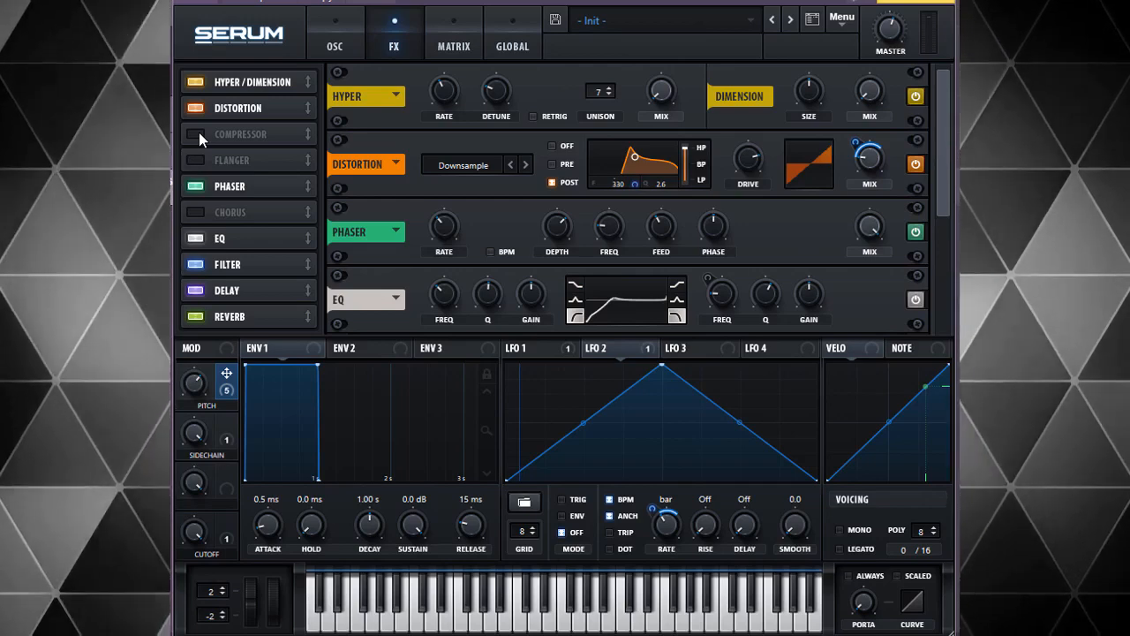
left_click(196, 134)
left_click(234, 139)
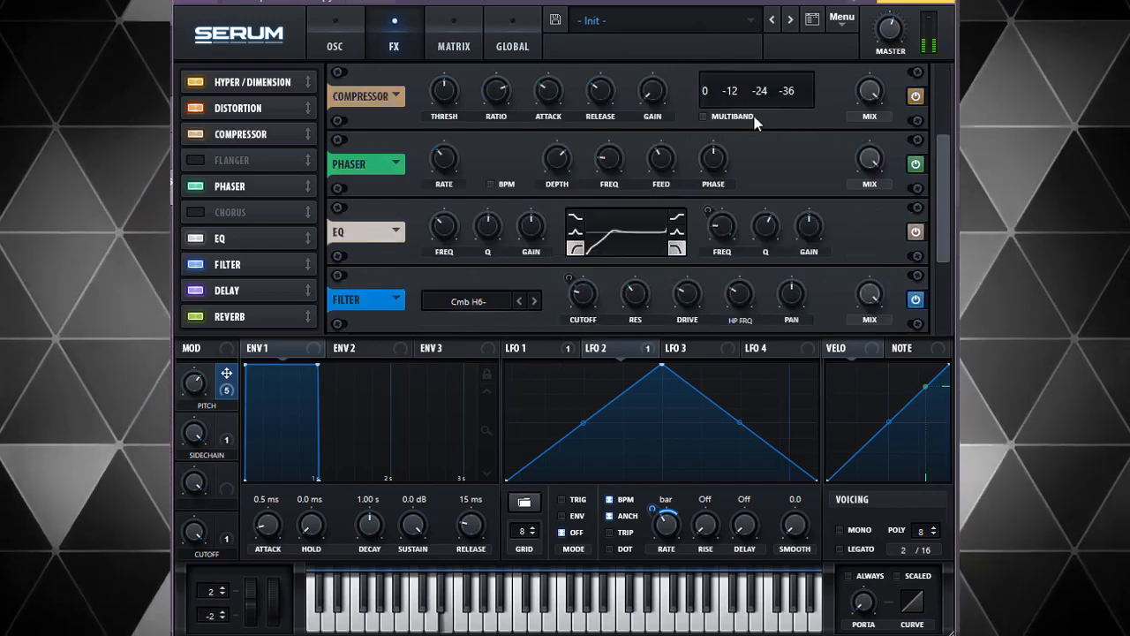
left_click(706, 117)
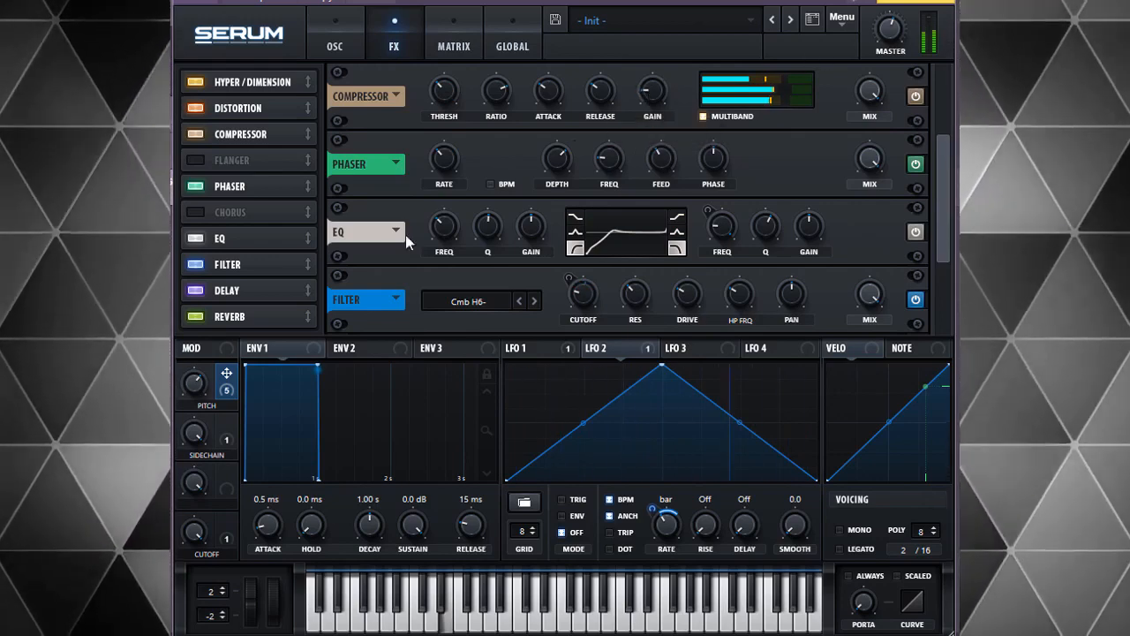
Step: Audition the compressed sound by sweeping the PITCH macro up and down
mouse_move(206, 404)
left_click_drag(206, 405, 156, 350)
left_click_drag(195, 382, 194, 480)
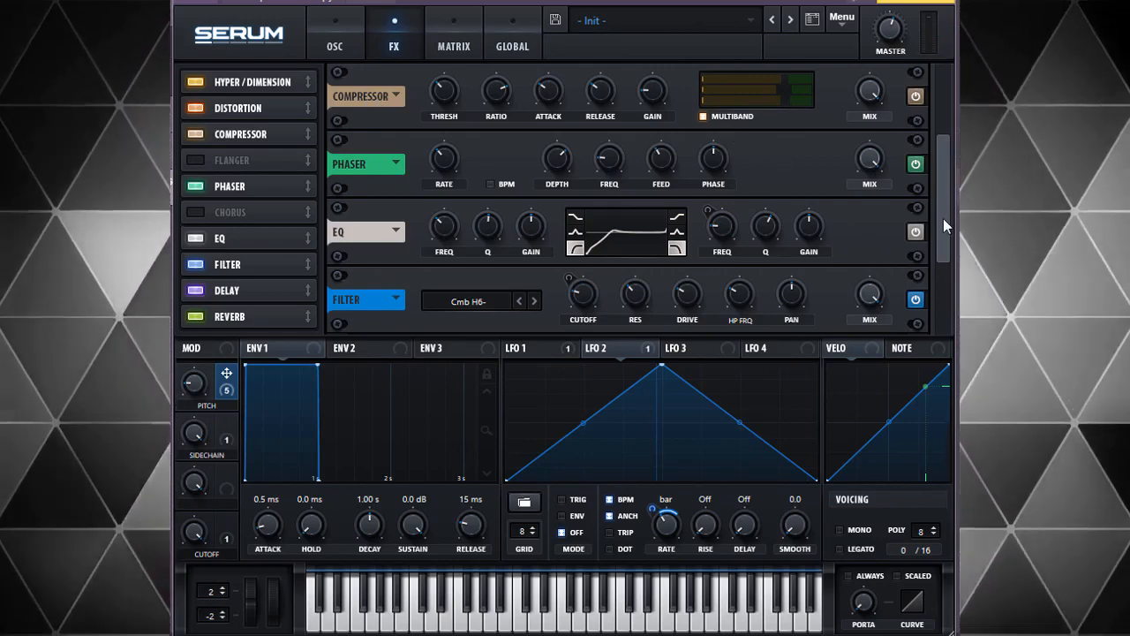
Step: Assign Macro 3 to the Hyper mix
left_click_drag(943, 218, 943, 132)
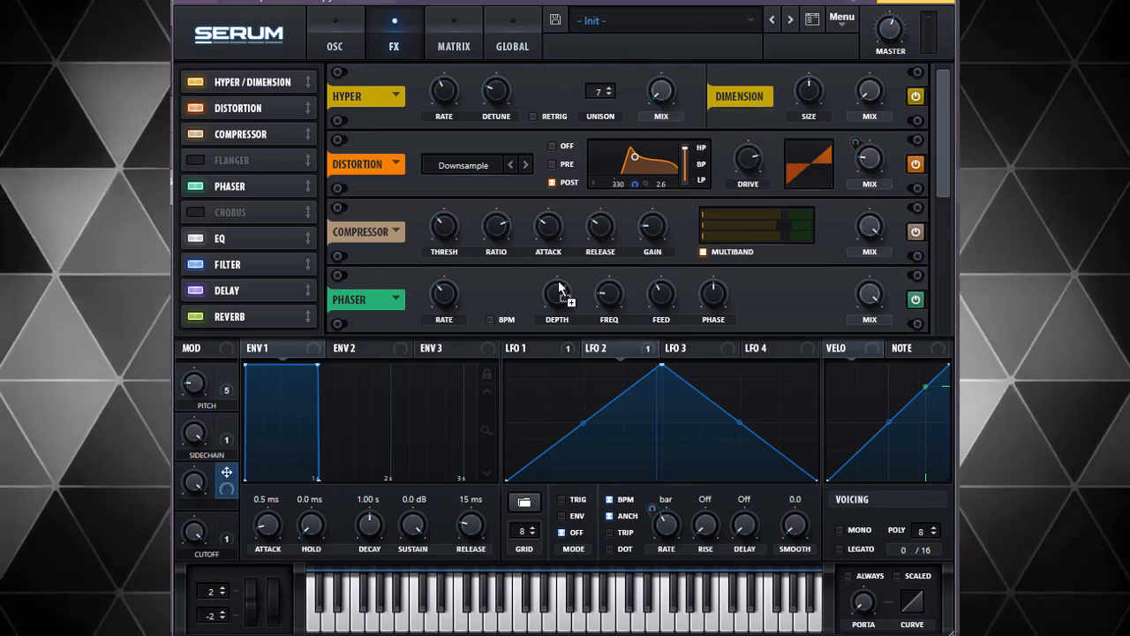
left_click_drag(227, 473, 662, 89)
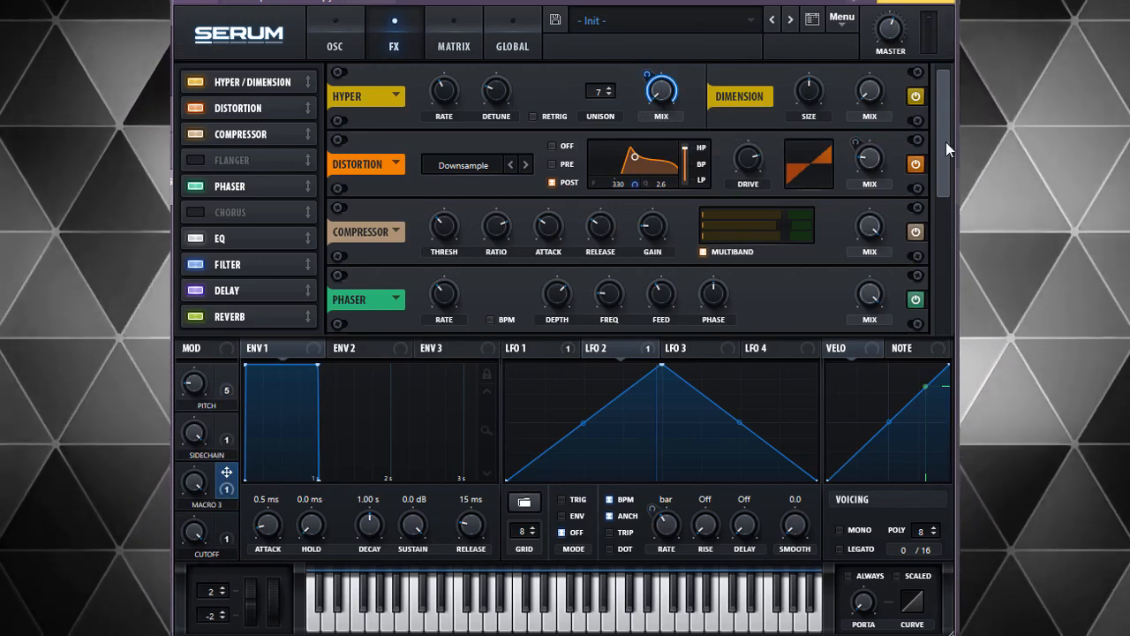
Step: Fine-tune the effects Filter's cutoff and lower the master volume
left_click_drag(945, 142, 916, 298)
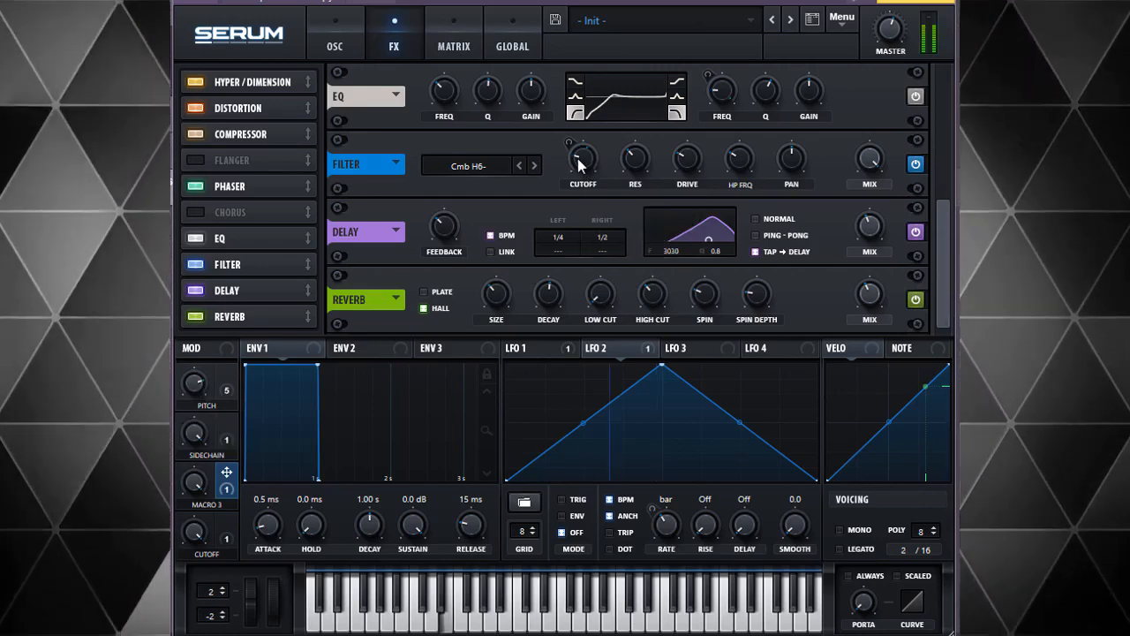
mouse_move(582, 173)
left_mouse_down()
mouse_move(584, 108)
mouse_move(572, 165)
left_mouse_up()
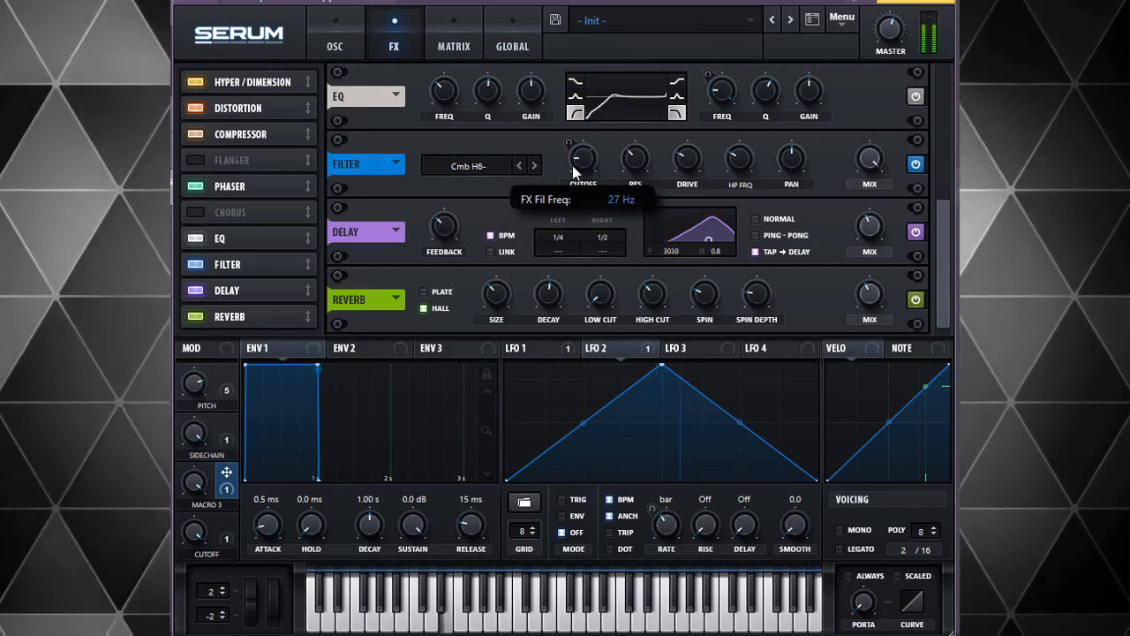
mouse_move(892, 40)
left_mouse_down()
mouse_move(870, 70)
mouse_move(872, 52)
left_mouse_up()
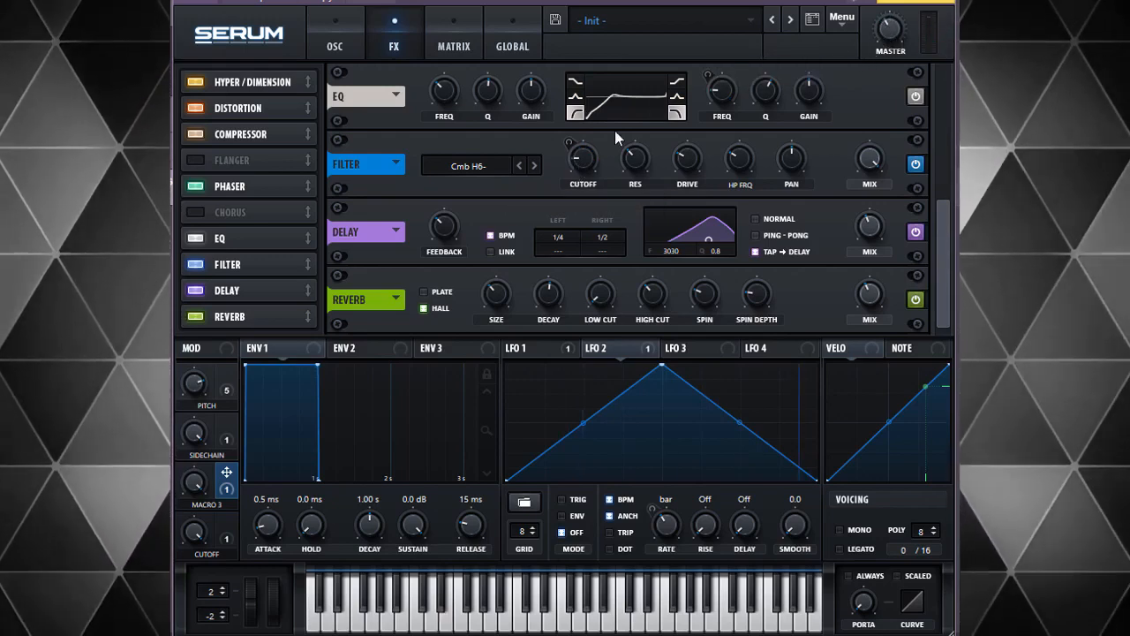
left_click_drag(582, 162, 564, 133)
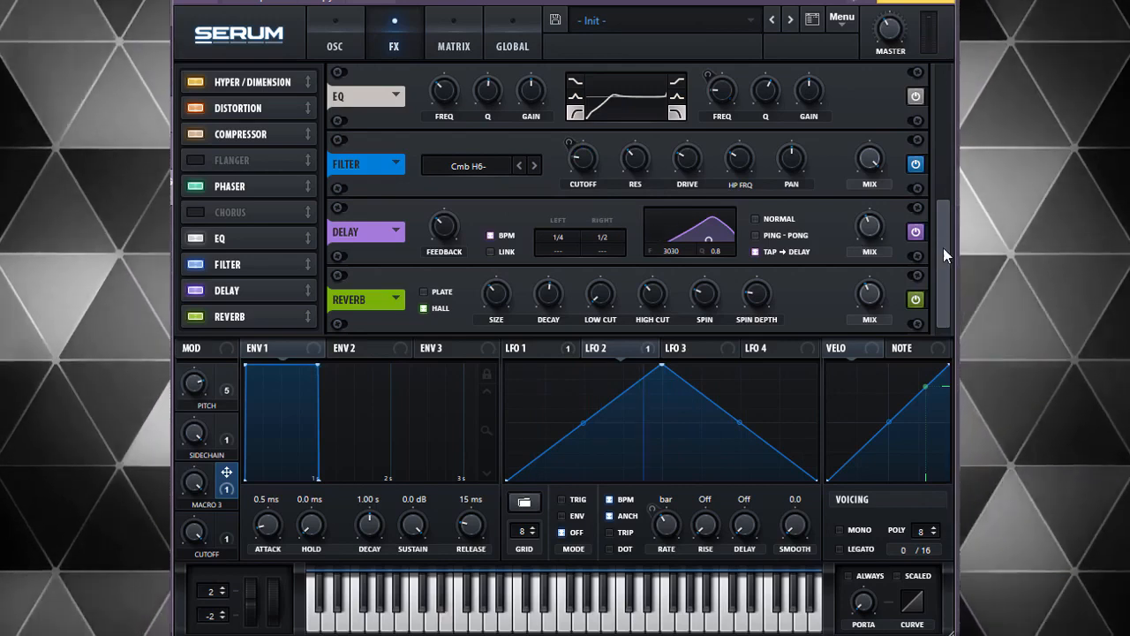
Step: Raise the Hyper detune slightly and lower its rate to 36%
left_click_drag(943, 247, 950, 65)
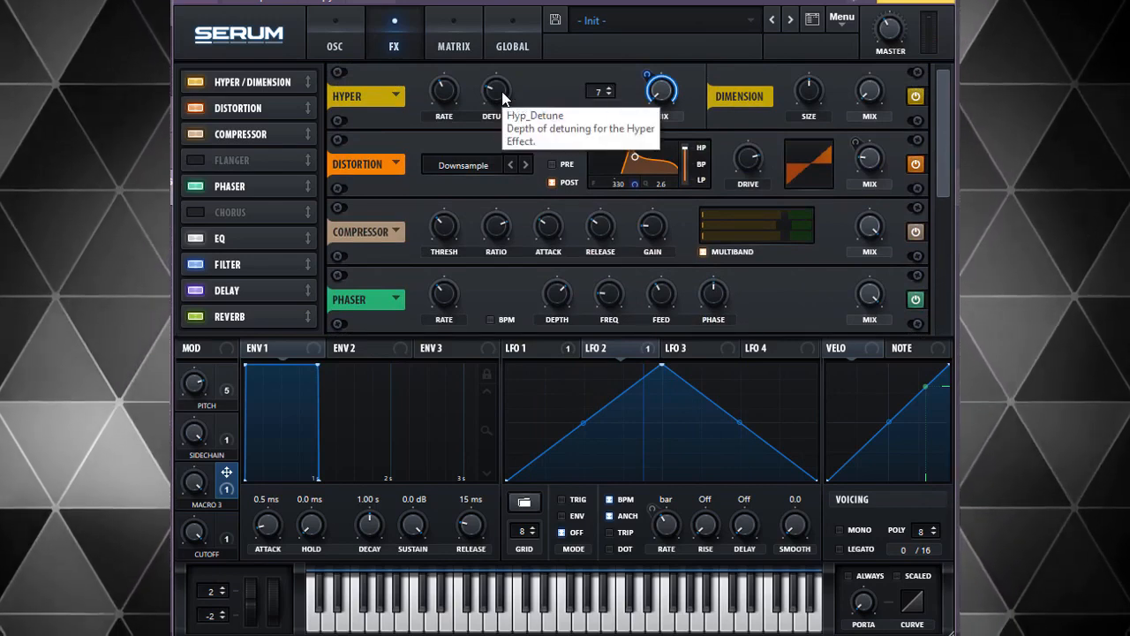
mouse_move(502, 91)
left_mouse_down()
mouse_move(532, 20)
mouse_move(505, 83)
left_mouse_up()
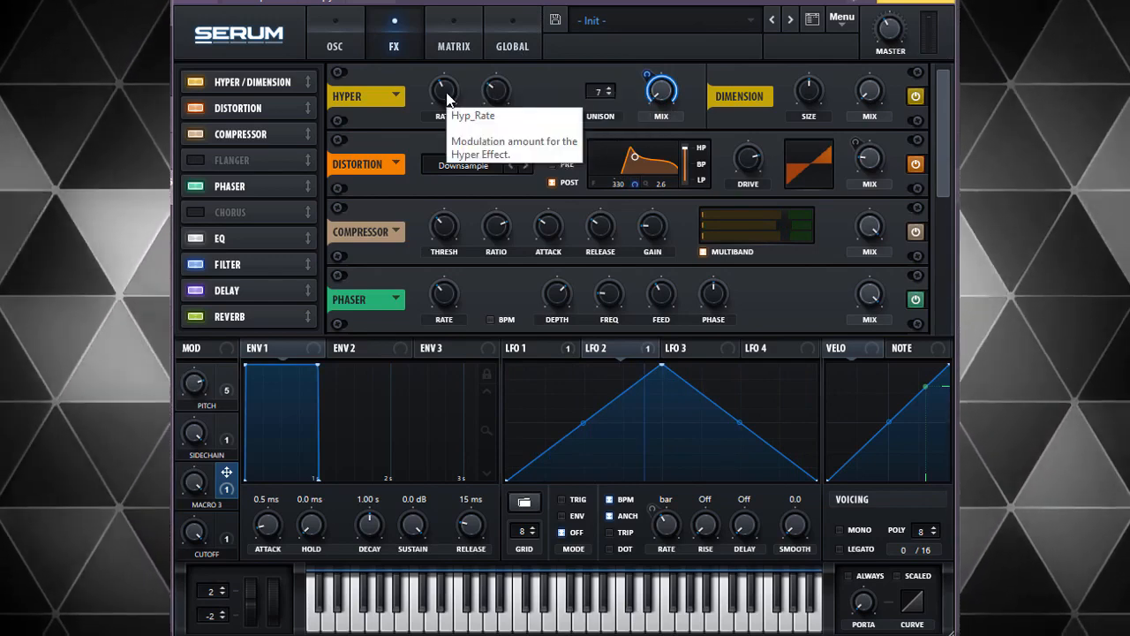
left_click_drag(447, 99, 447, 102)
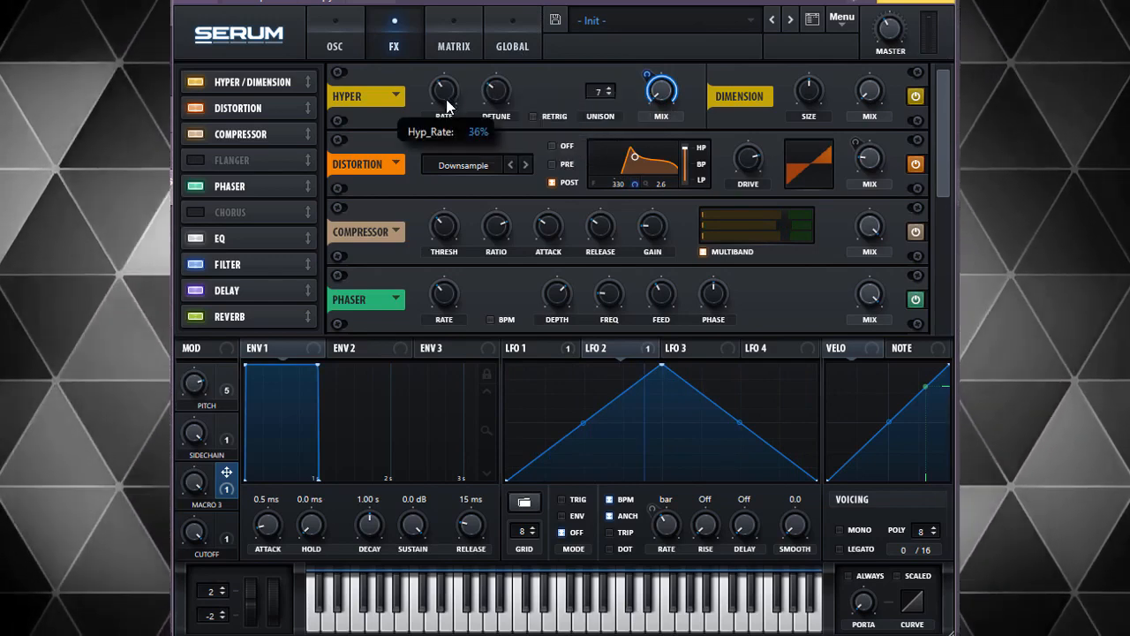
Step: Assign the PITCH macro to the Hyper rate and Macro 3 to the Hyper detune with a moderate positive amount
left_click_drag(225, 378, 429, 148)
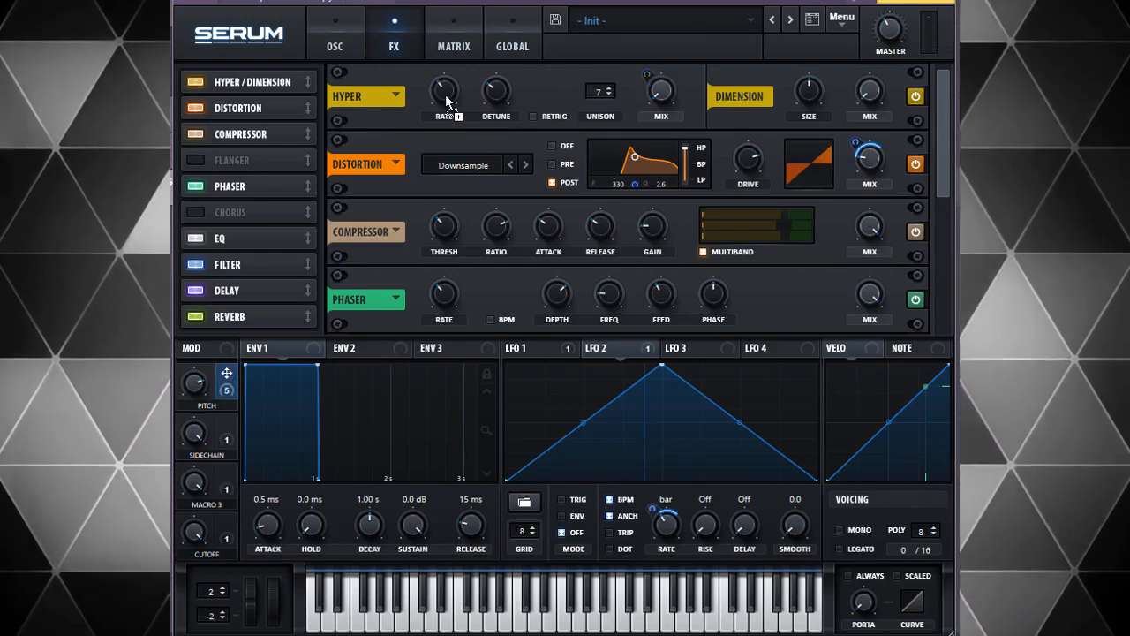
left_click_drag(432, 83, 429, 86)
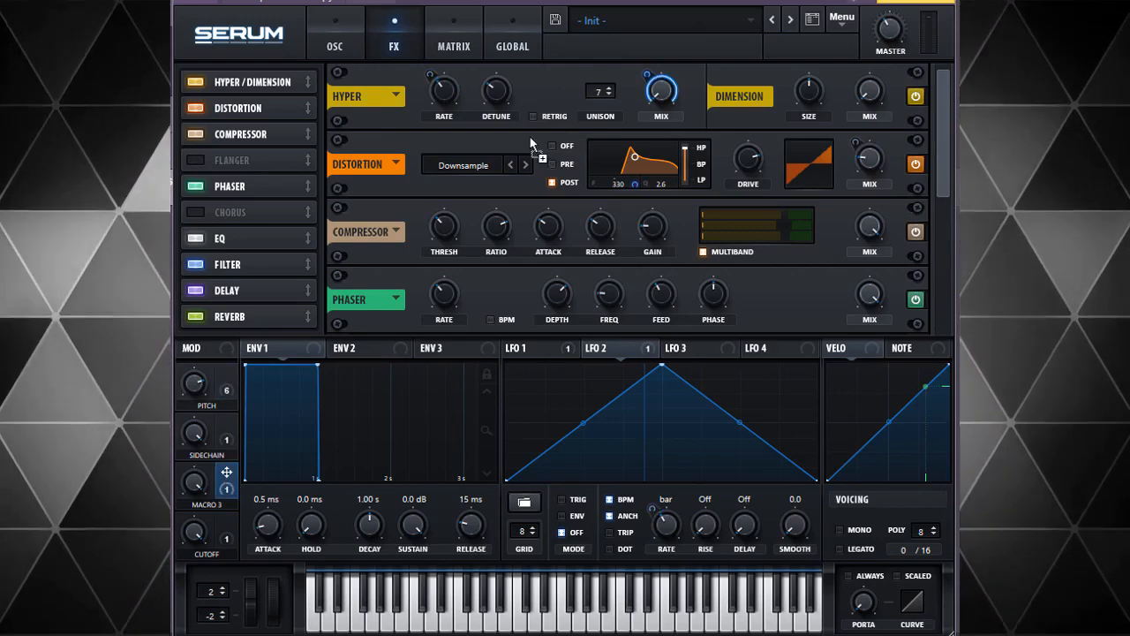
left_click_drag(481, 75, 475, 99)
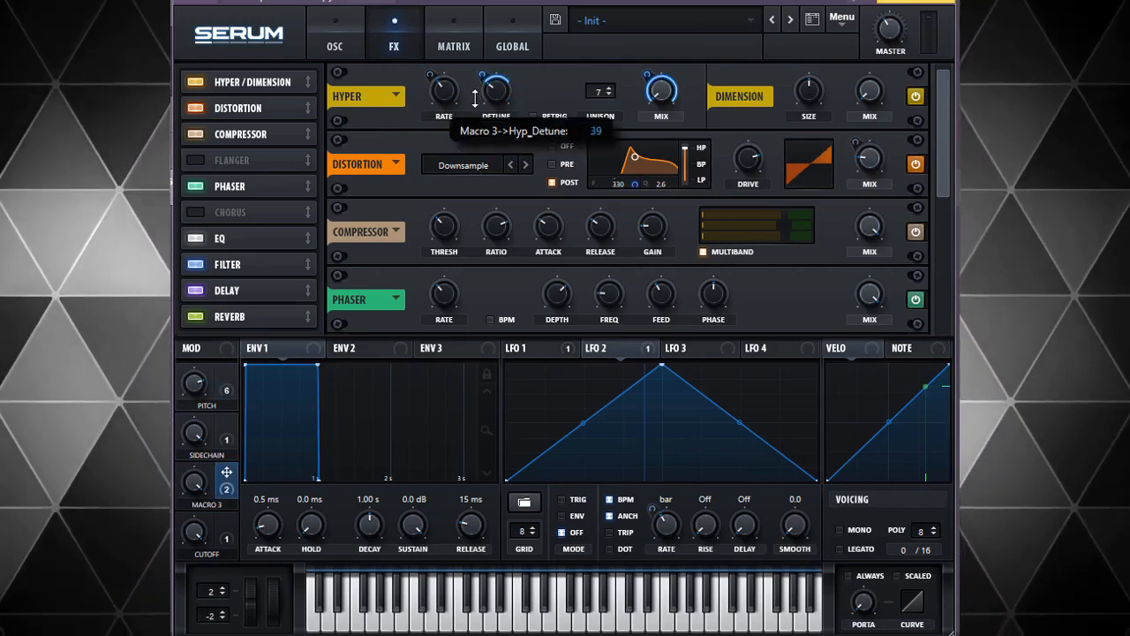
Step: In the modulation matrix, bend the curve of the Macro 3 to Hyp_Detune routing into a slow-starting exponential shape
left_click(456, 49)
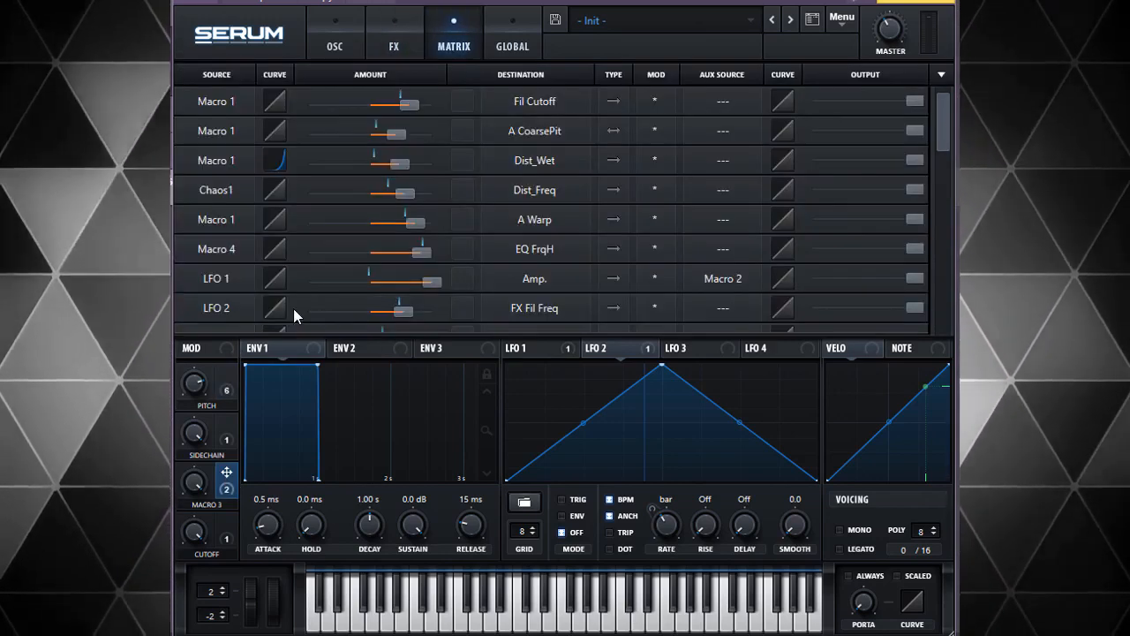
scroll(318, 225, "down", 4)
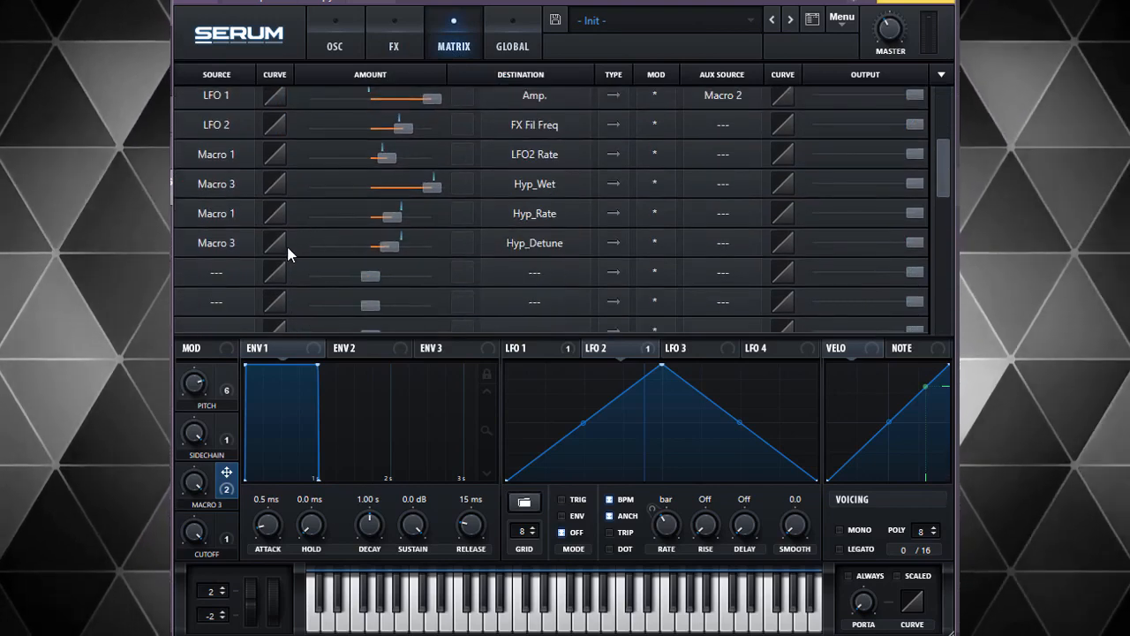
left_click_drag(270, 245, 286, 284)
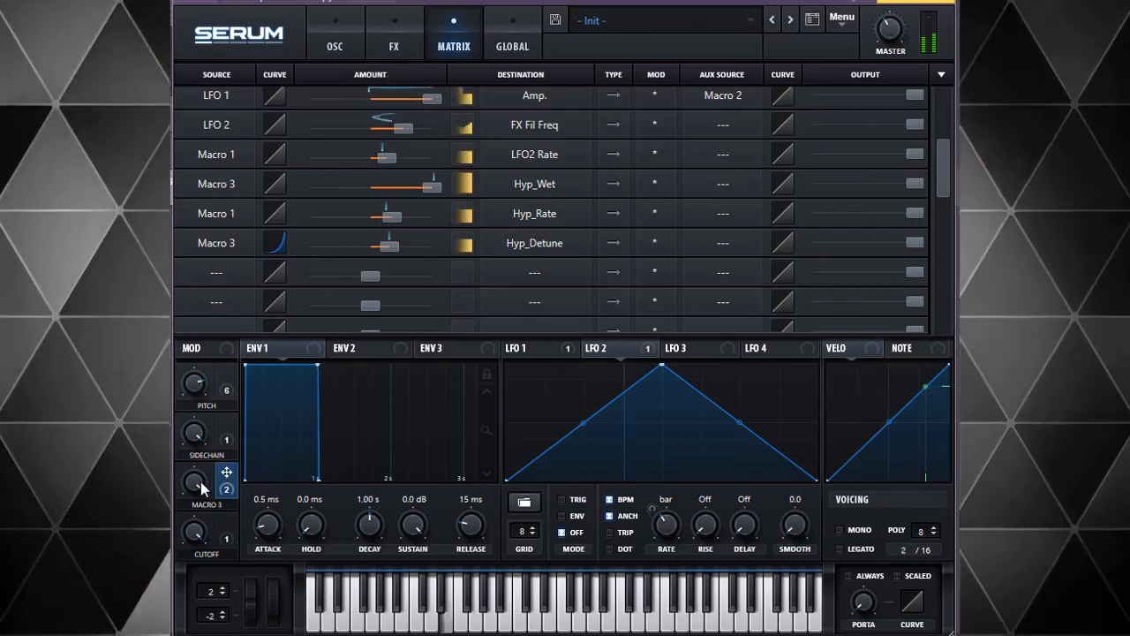
Step: Try out Macro 3, rename it BLAST, and return to the oscillator view
left_click_drag(201, 488, 201, 521)
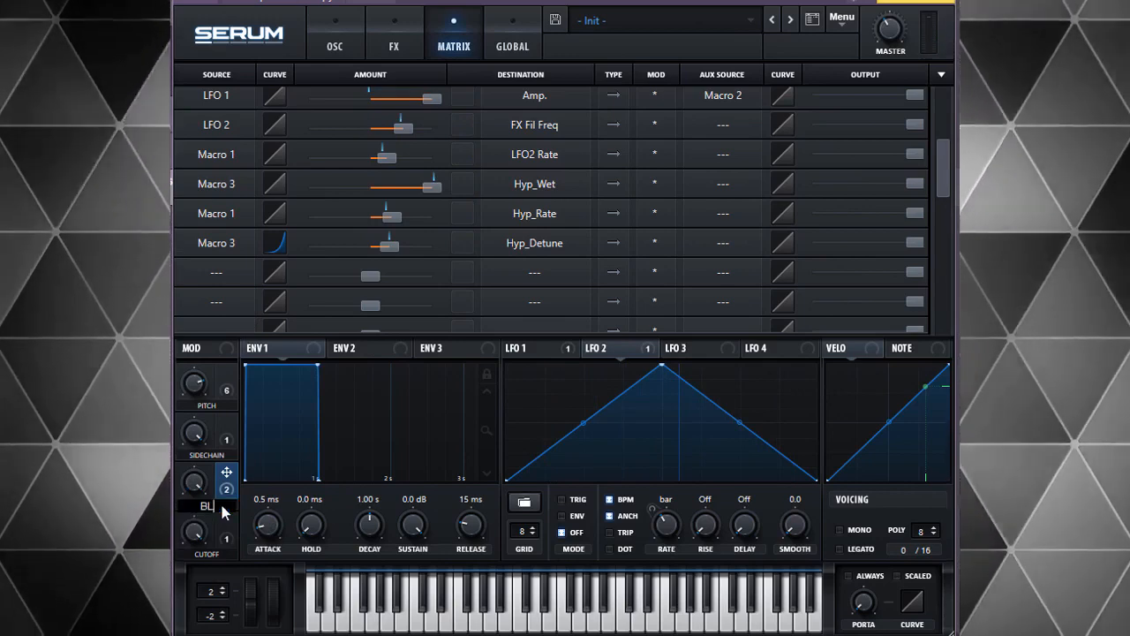
type("AST")
key("Return")
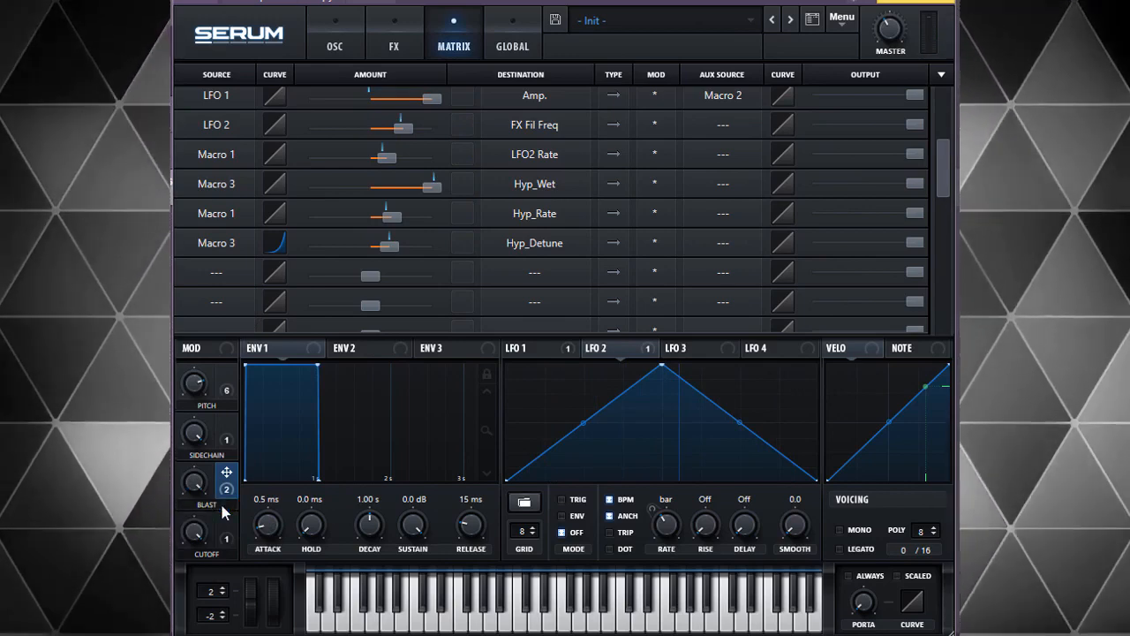
left_click(340, 51)
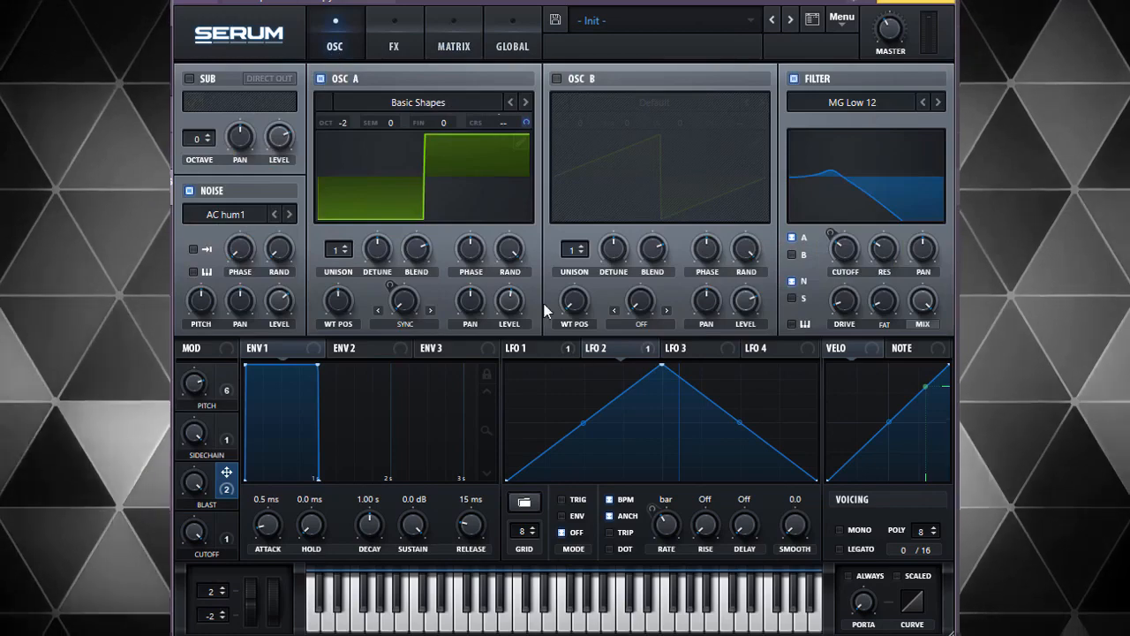